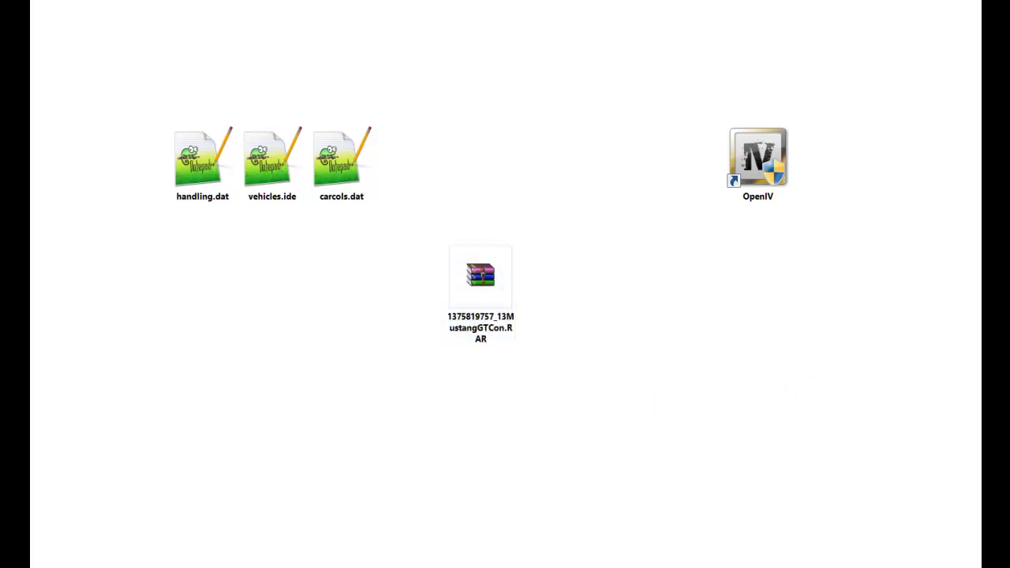
Step: Rearrange the desktop so the OpenIV shortcut sits closer to the data files and the Mustang archive lies below carcols.dat
drag(758, 158, 688, 158)
drag(550, 277, 481, 276)
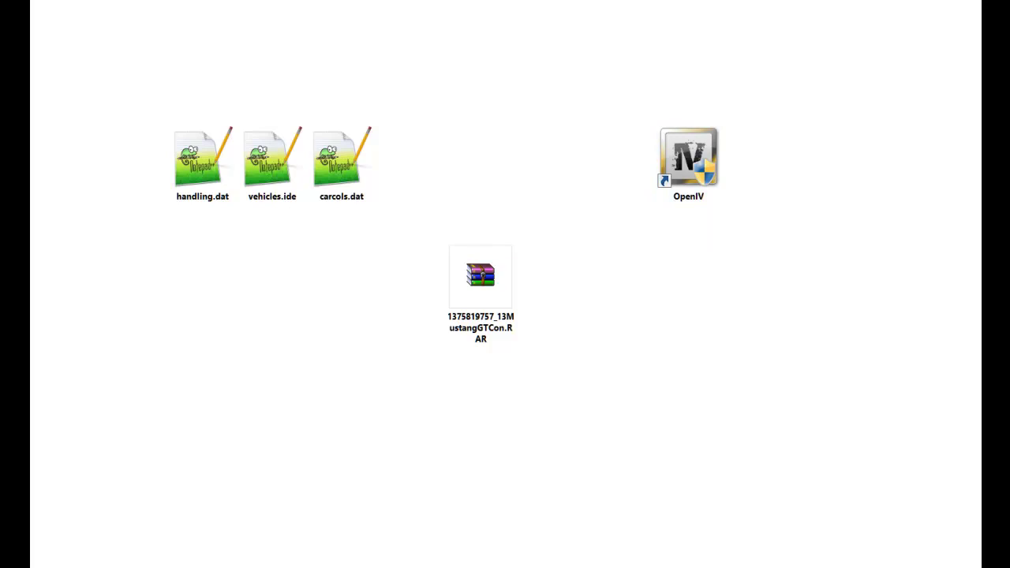
drag(147, 109, 397, 218)
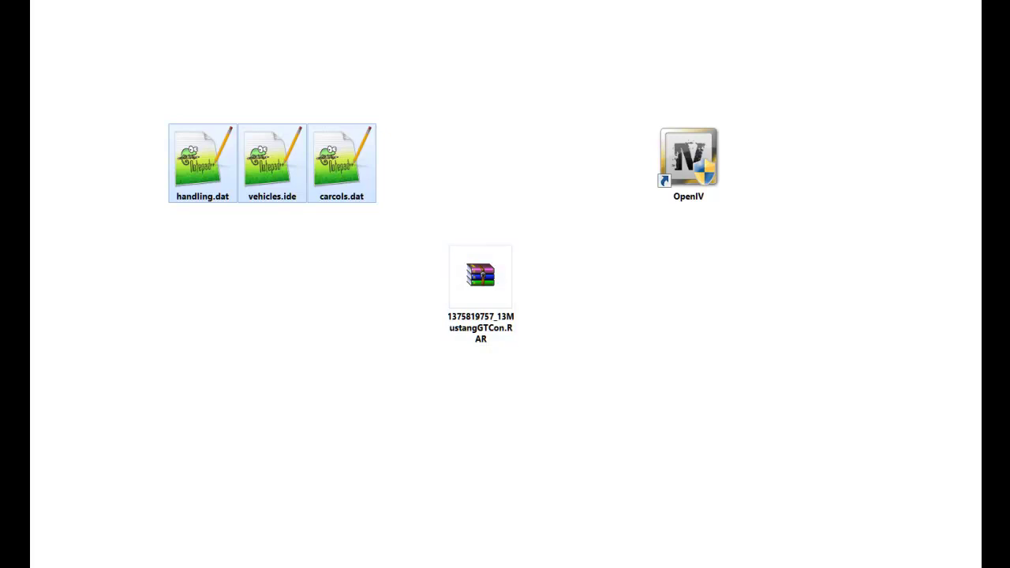
click(426, 244)
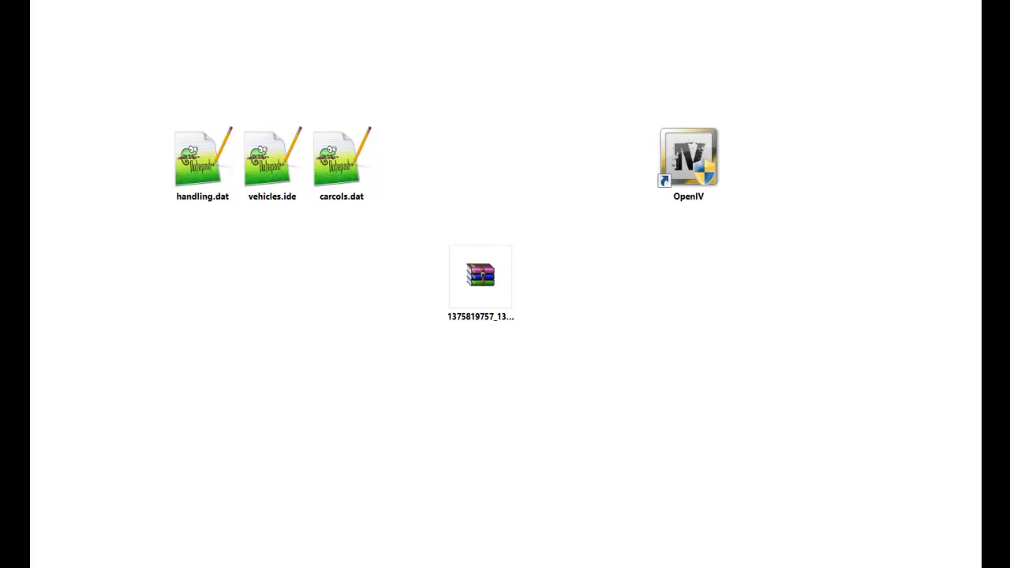
drag(481, 276, 342, 277)
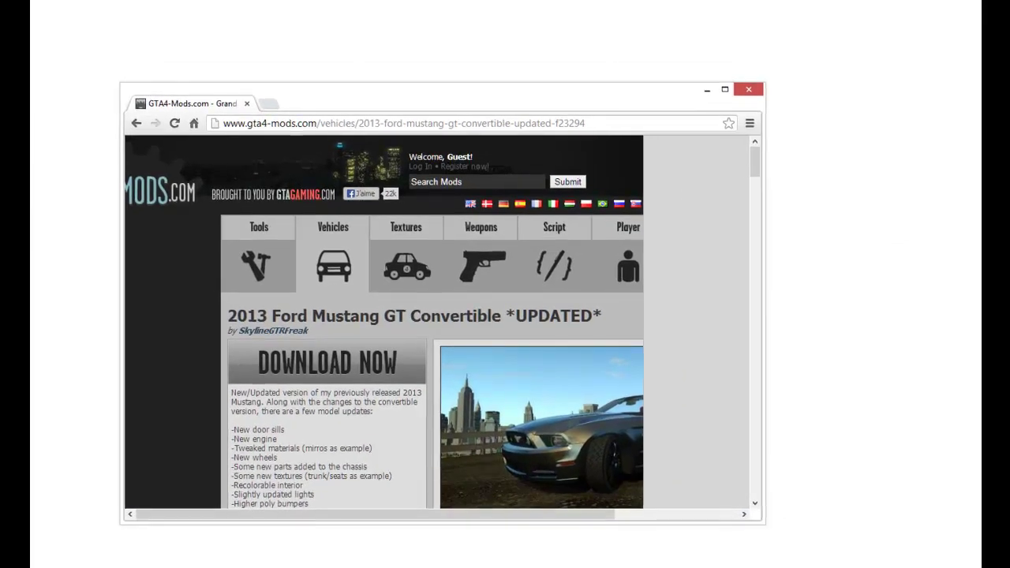
Step: Review the GTA4-Mods.com page for the 2013 Ford Mustang GT Convertible mod in the browser, widening the window, and minimise it
scroll(440, 322, down, 20)
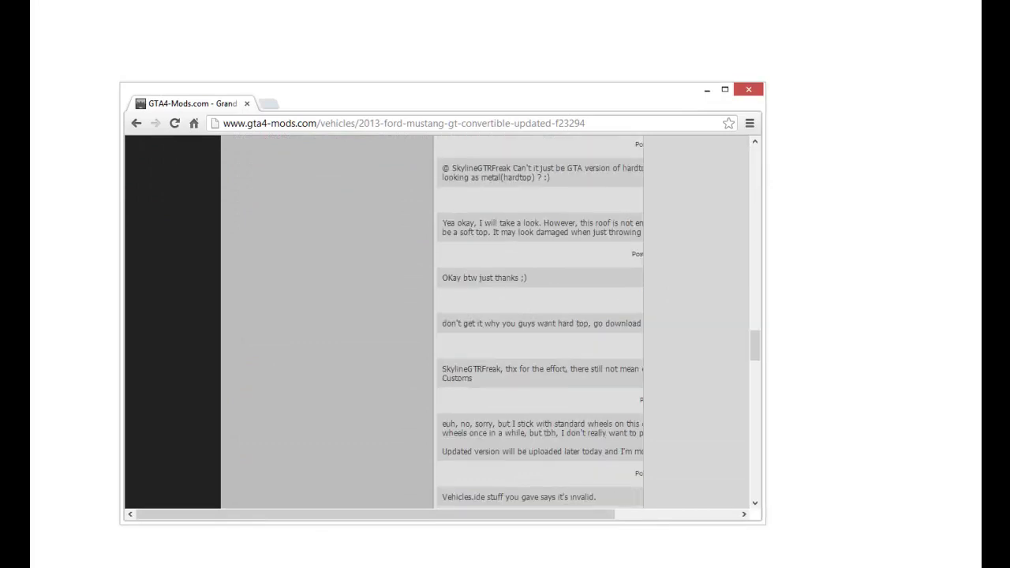
scroll(541, 322, down, 15)
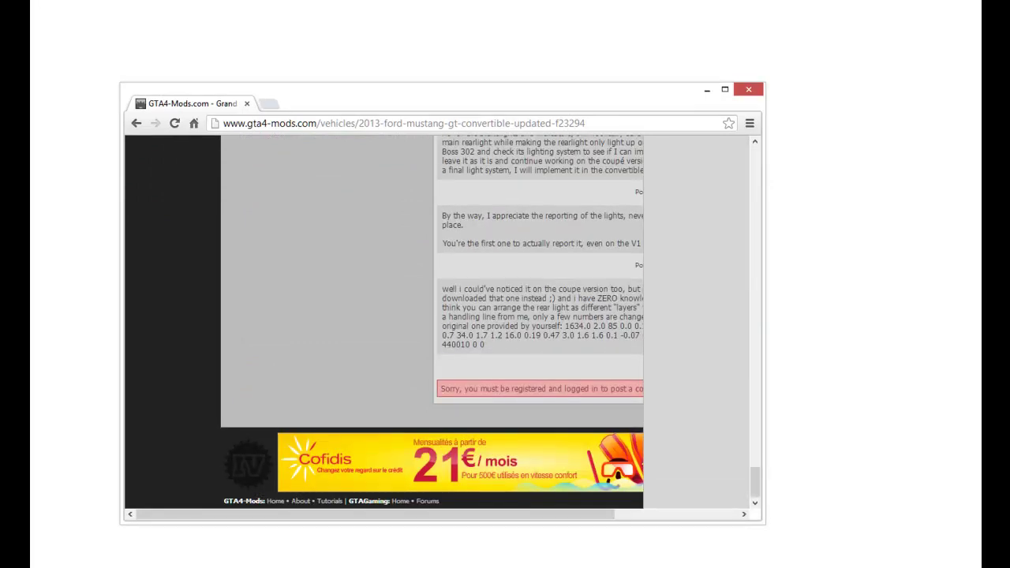
scroll(440, 322, up, 5)
drag(765, 304, 890, 304)
drag(505, 95, 490, 63)
scroll(490, 292, up, 6)
scroll(584, 292, up, 15)
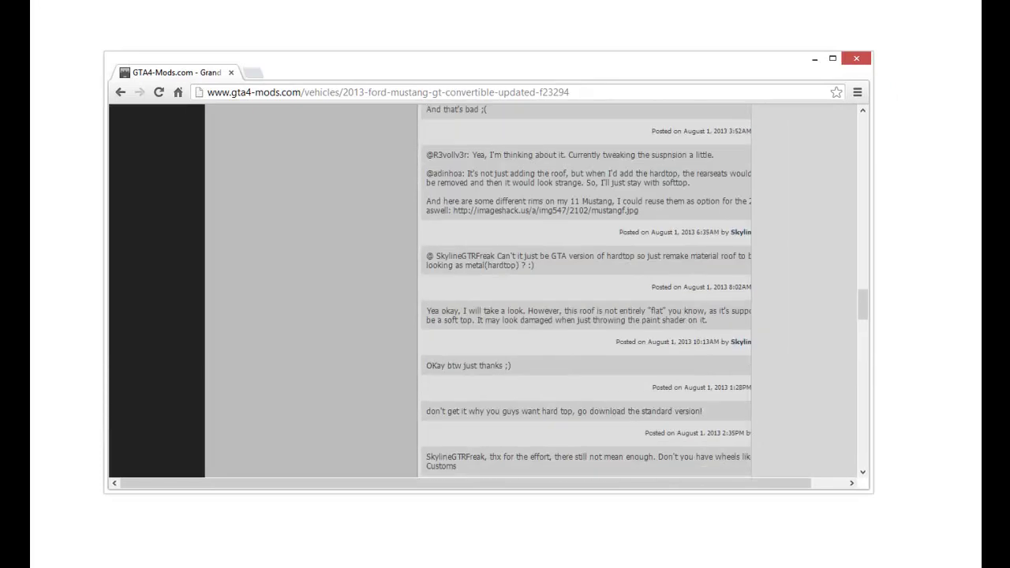
scroll(473, 292, up, 4)
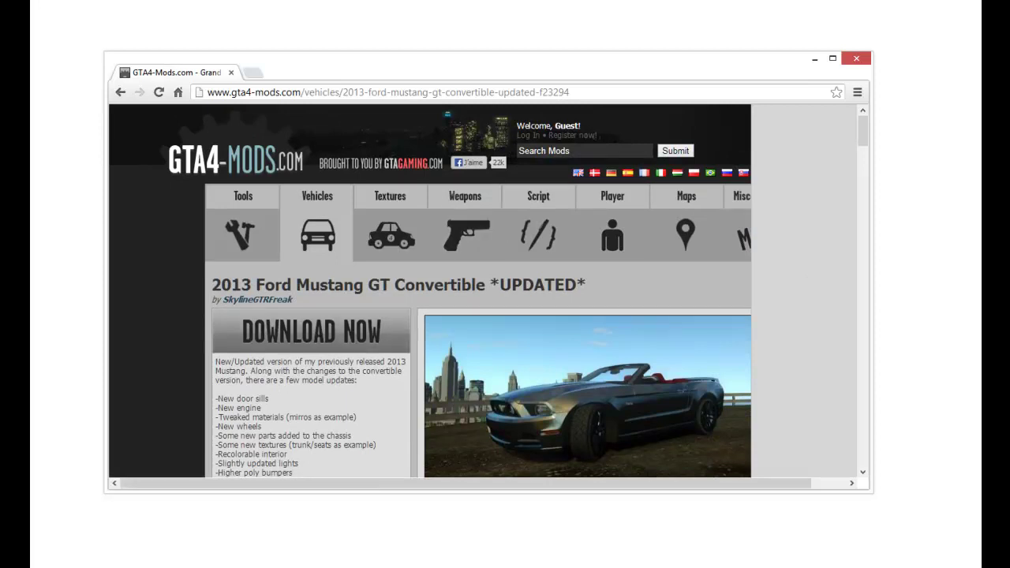
drag(211, 285, 585, 285)
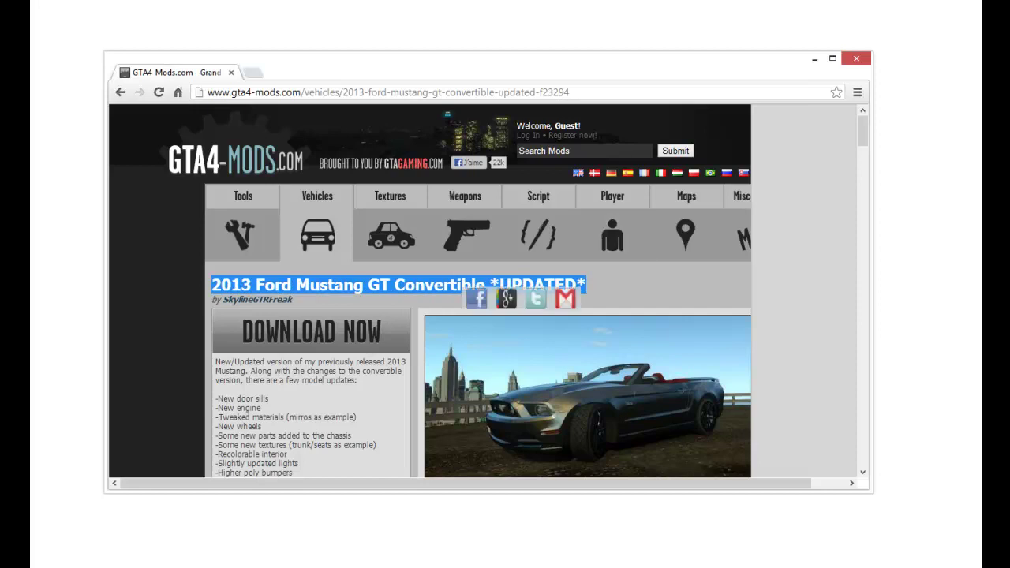
click(814, 58)
Step: Extract the Mustang mod archive into its own folder on the desktop and delete the original archive
drag(341, 277, 341, 395)
right_click(368, 387)
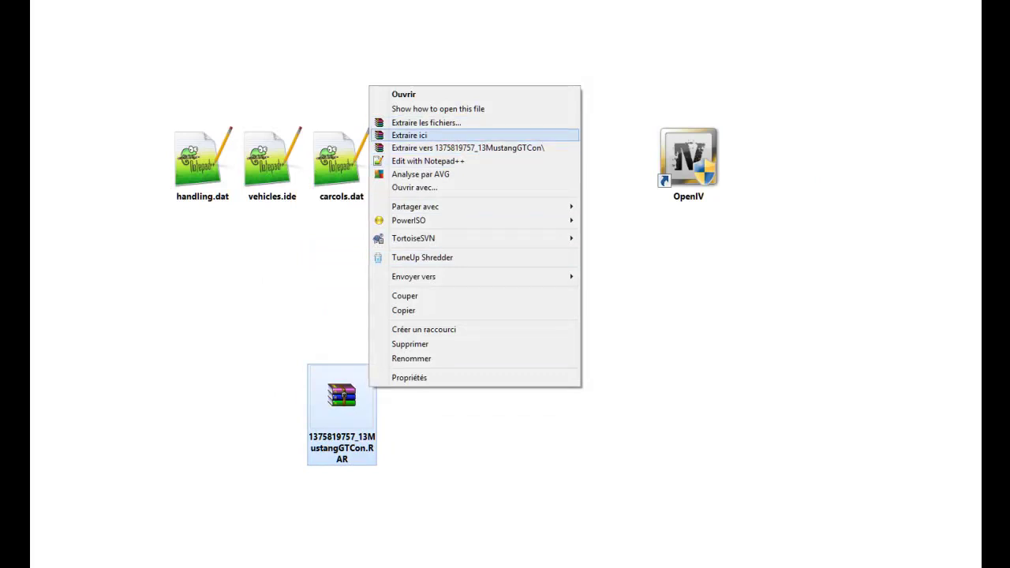
click(443, 147)
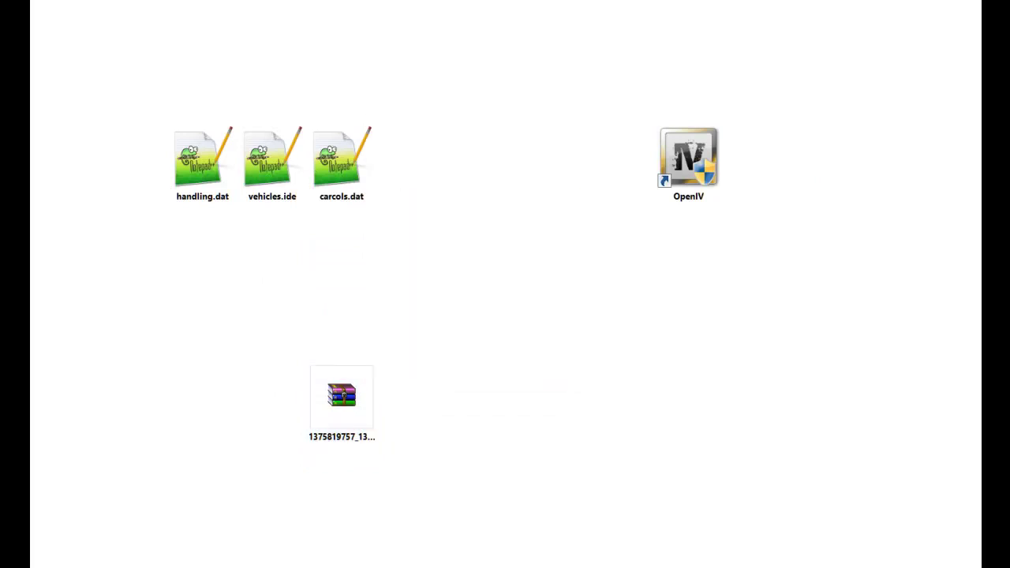
drag(33, 267, 544, 275)
drag(342, 399, 342, 277)
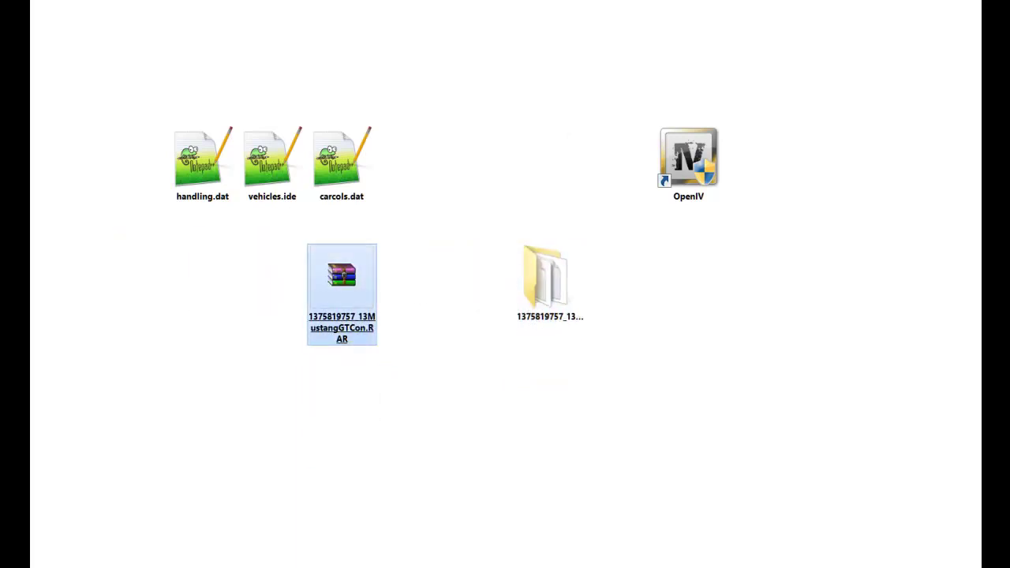
key(Delete)
Step: Rename the extracted mod folder to "Ford Mustang GT" and place it above the other desktop icons
drag(550, 277, 411, 276)
right_click(413, 277)
click(442, 540)
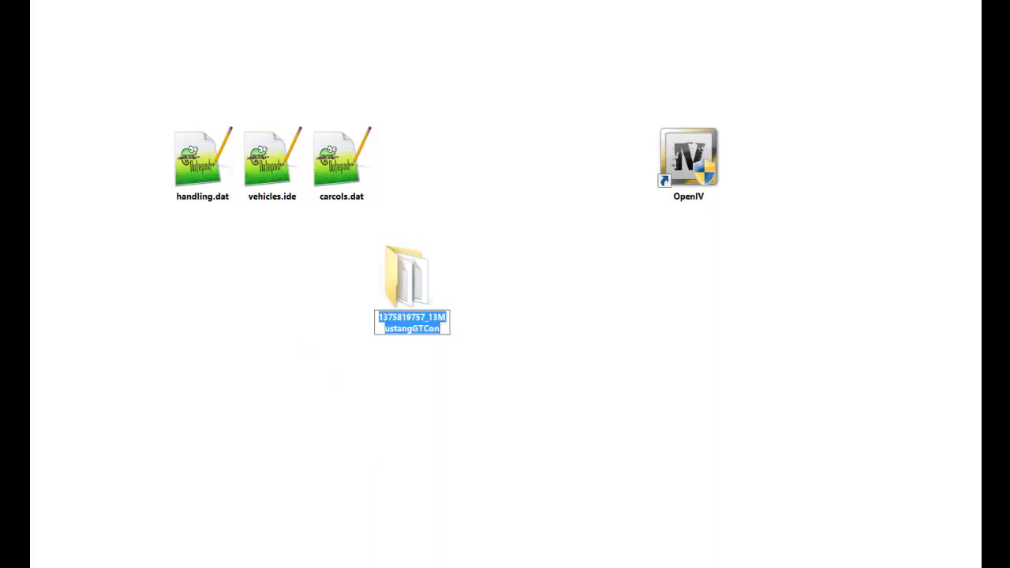
text(Ford Mustang GT)
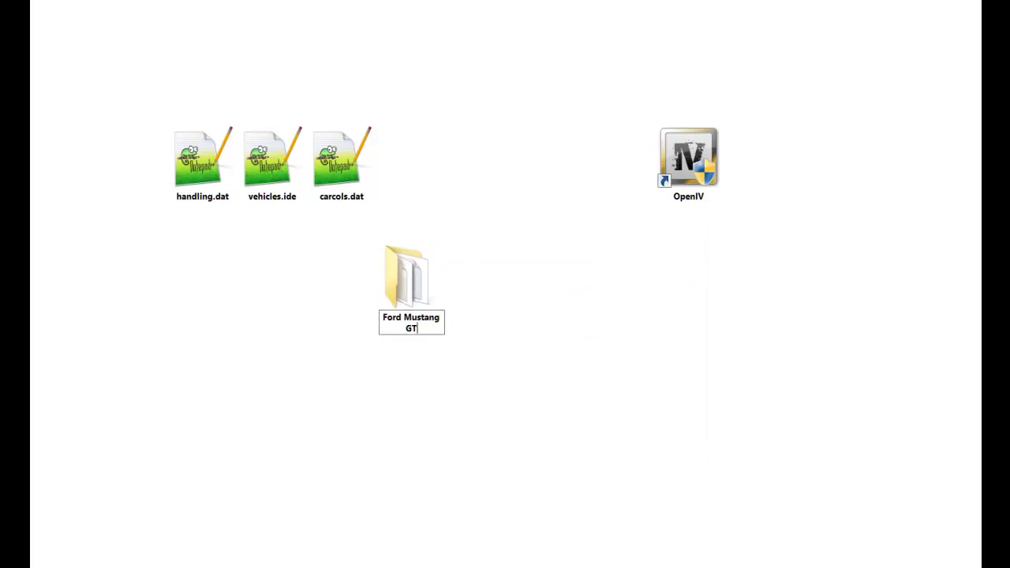
key(Return)
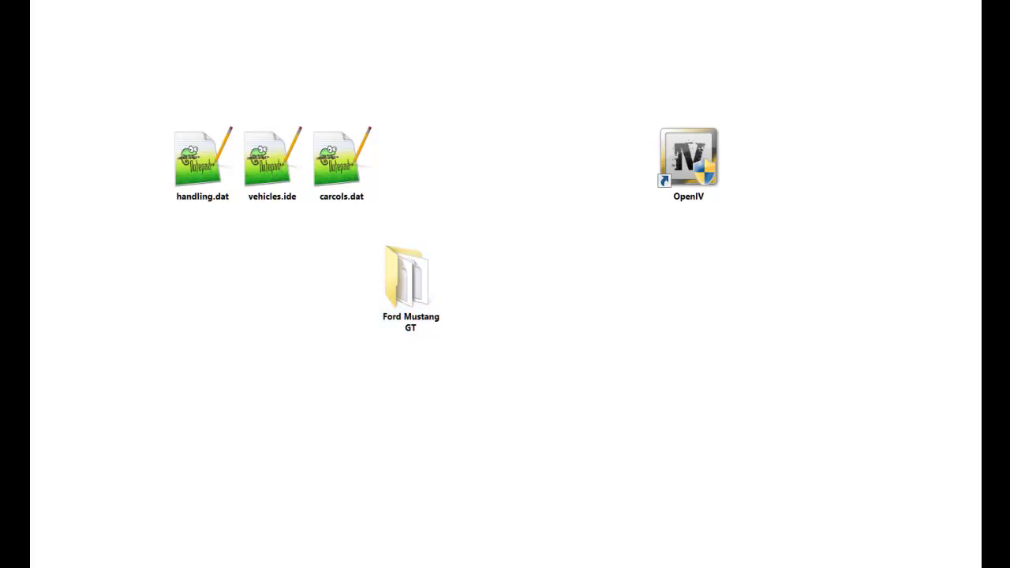
drag(411, 281, 480, 40)
click(505, 190)
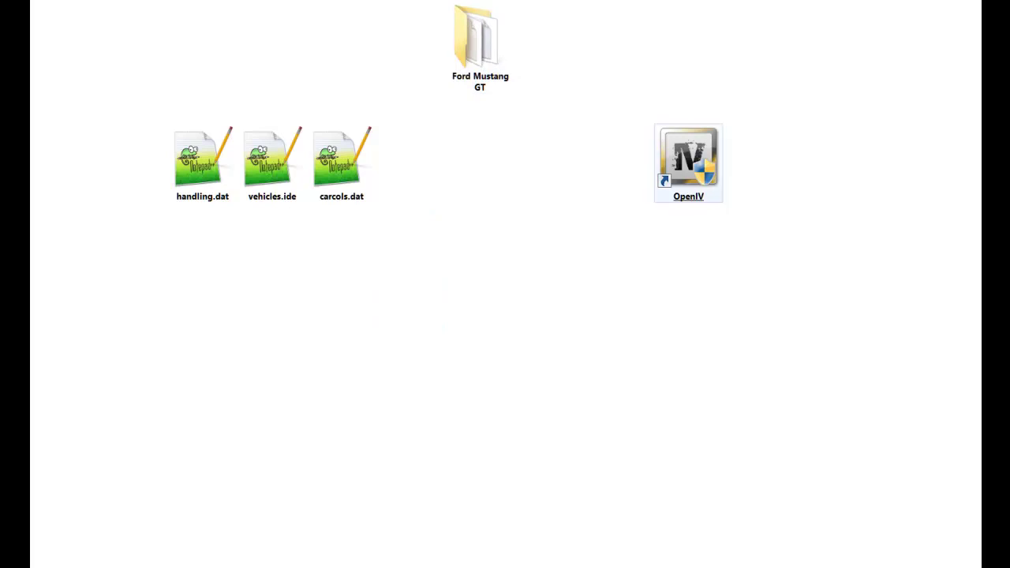
Step: Launch OpenIV and choose the Windows version of Grand Theft Auto IV
click(688, 162)
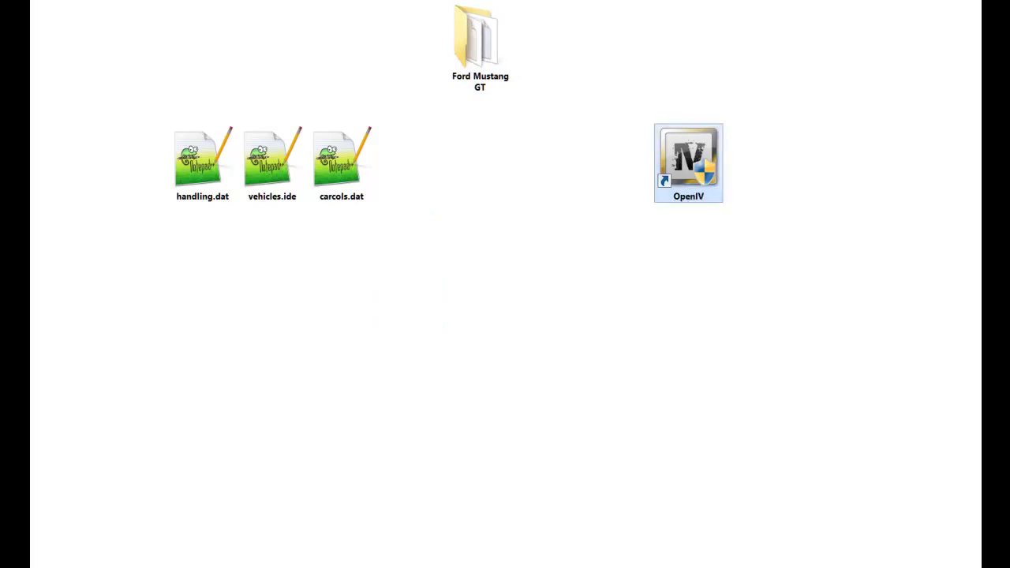
click(632, 253)
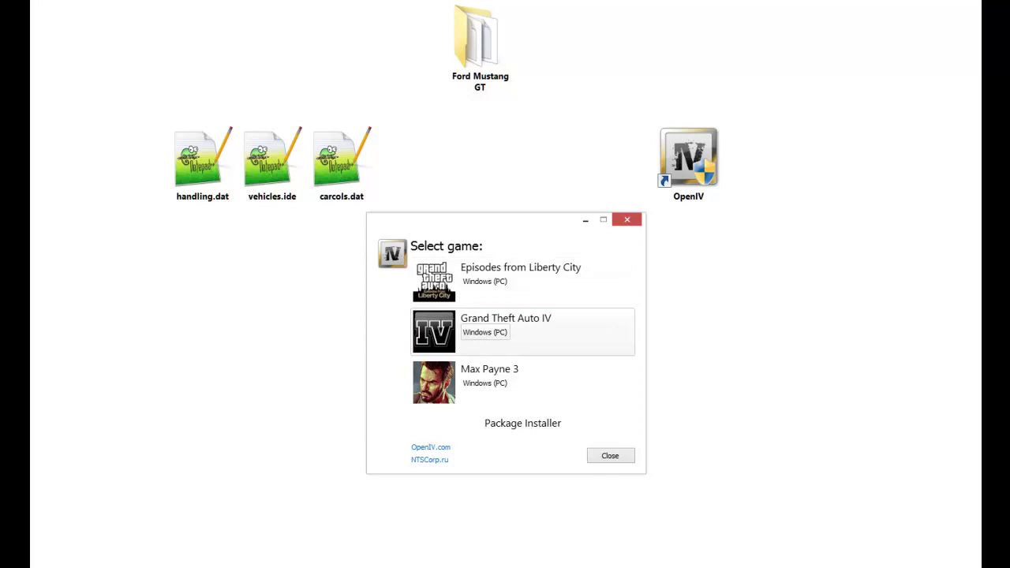
click(486, 332)
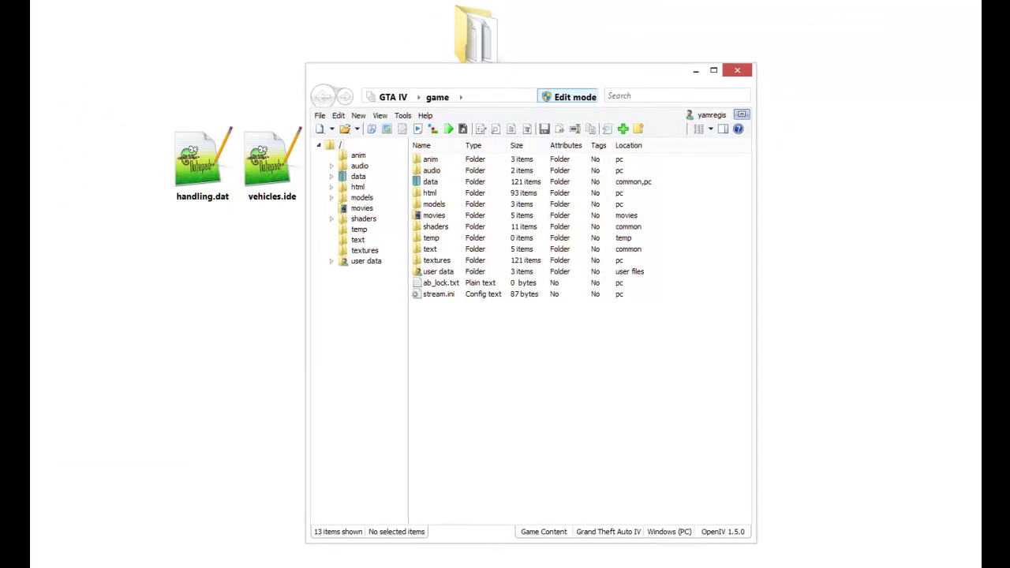
Step: Open vehicles.img from the models/cdimages folder and turn on edit mode for it
click(569, 96)
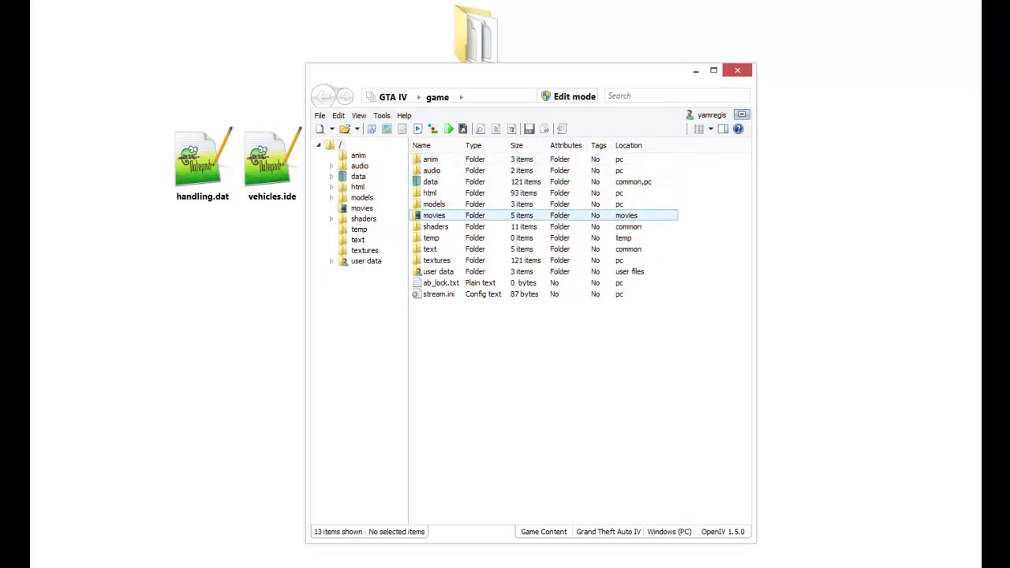
double_click(434, 204)
double_click(434, 158)
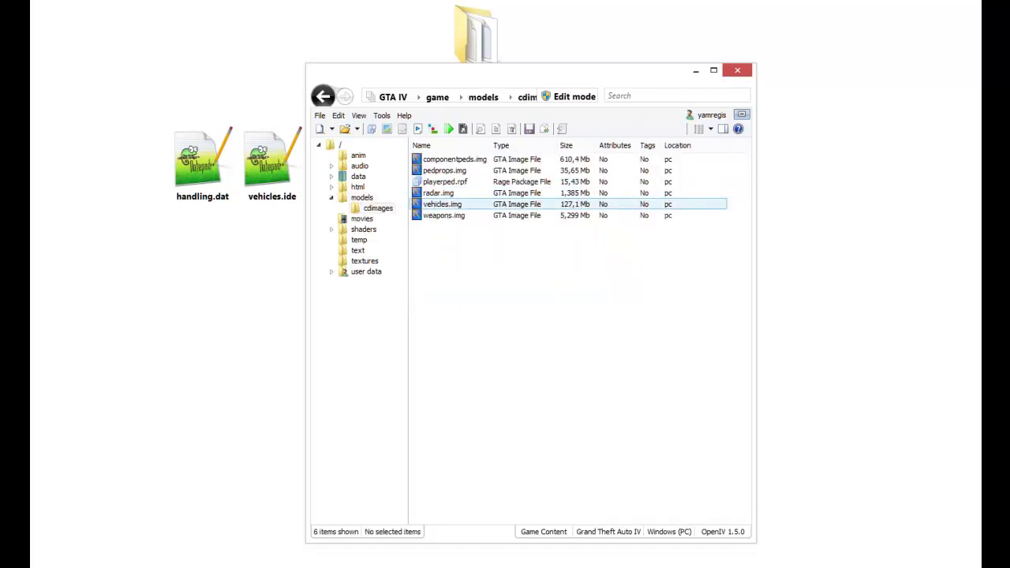
double_click(442, 204)
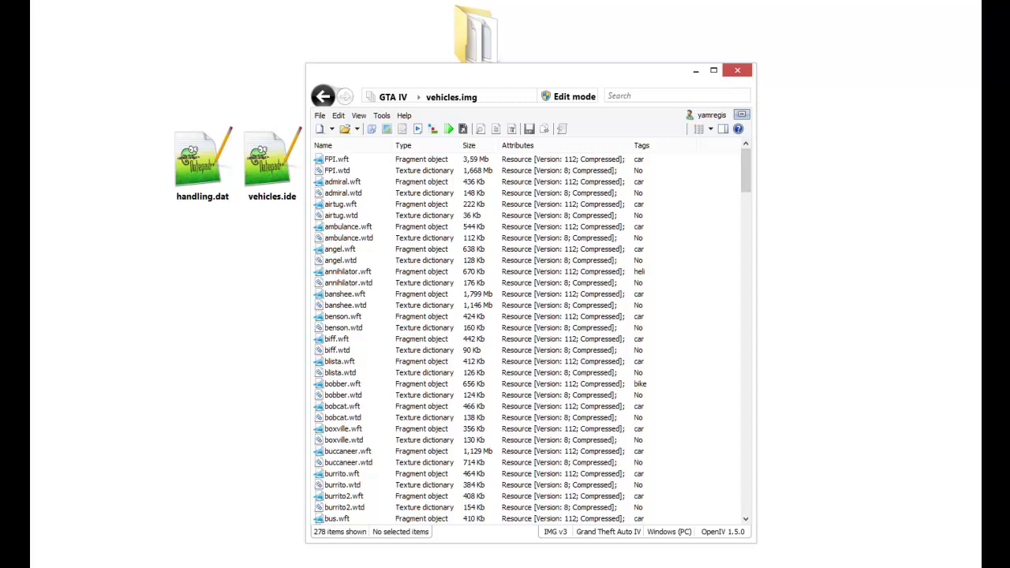
mouse_move(745, 170)
mouse_down()
mouse_move(745, 249)
mouse_move(746, 171)
mouse_up()
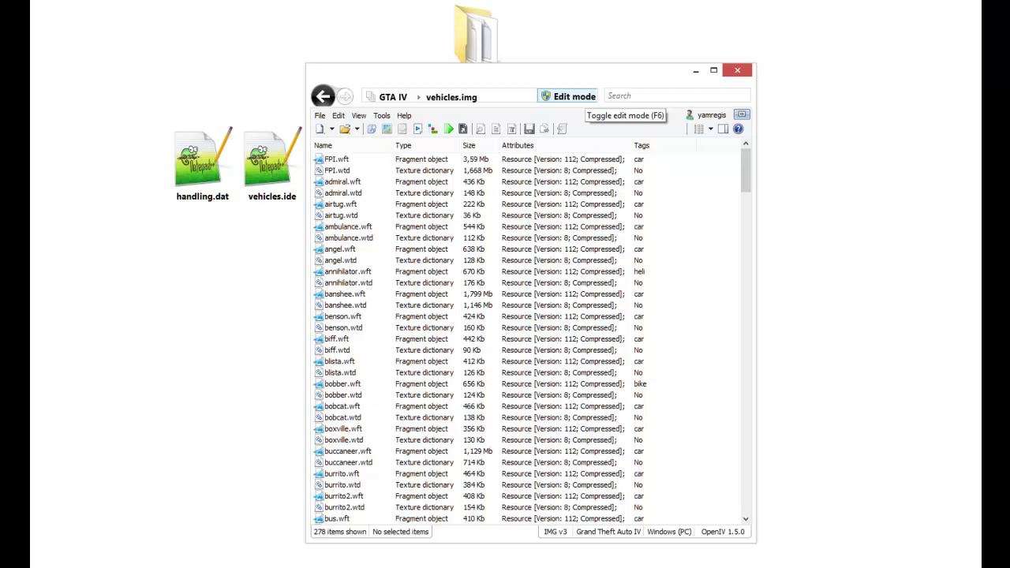
click(568, 96)
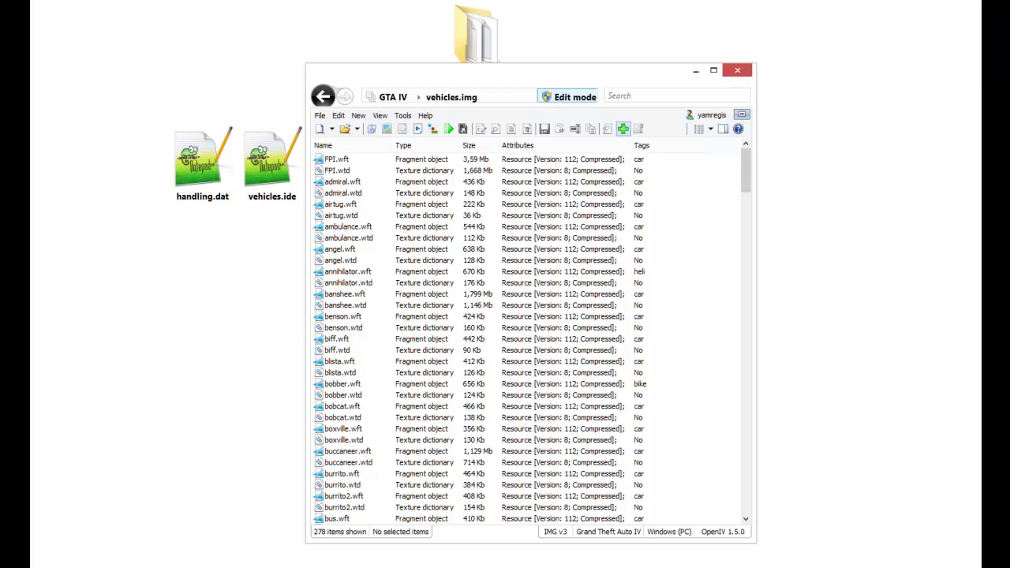
Step: Start adding files to vehicles.img and browse to the Ford Mustang GT folder on the desktop
click(623, 129)
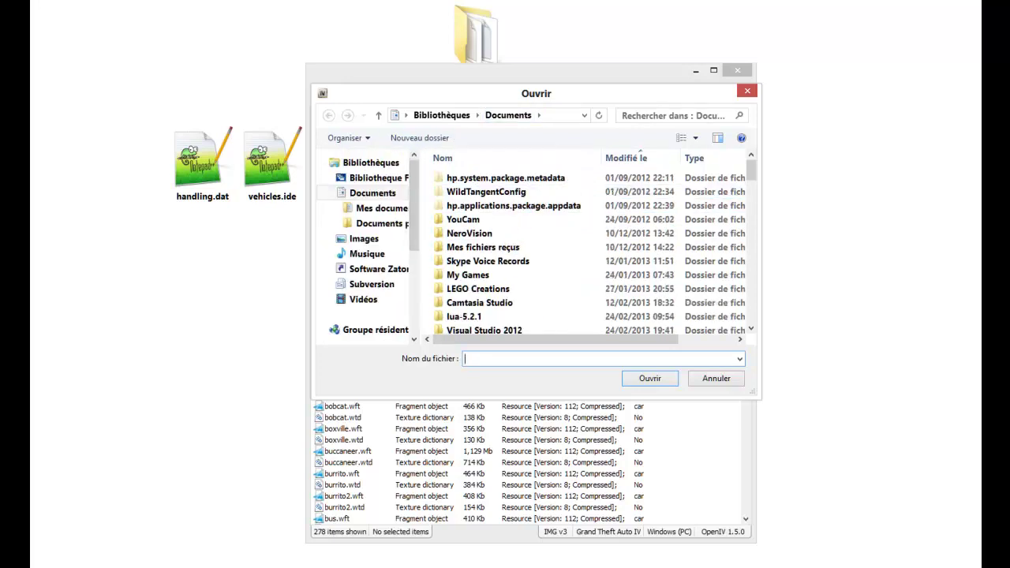
click(378, 115)
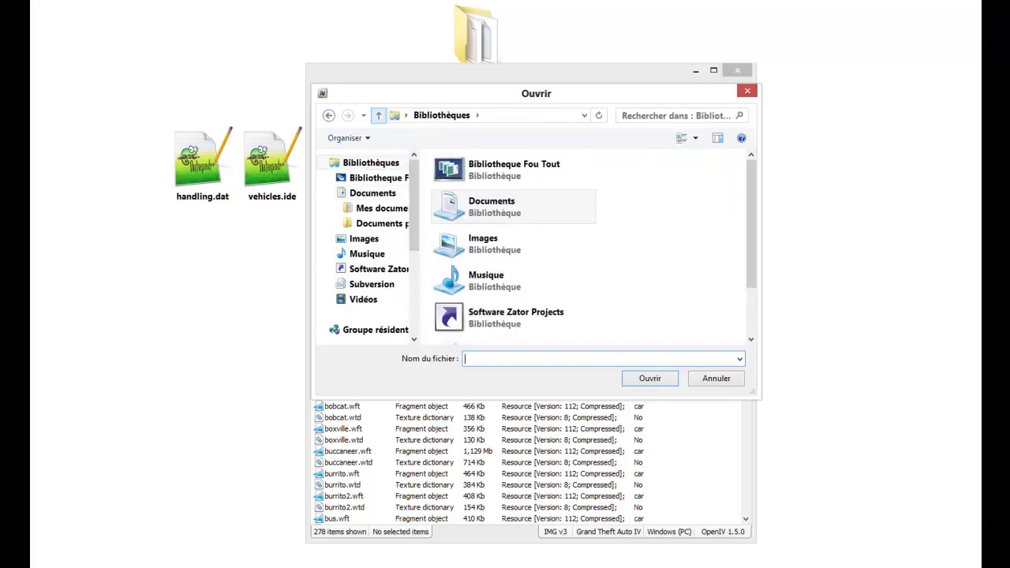
click(378, 115)
scroll(588, 247, down, 8)
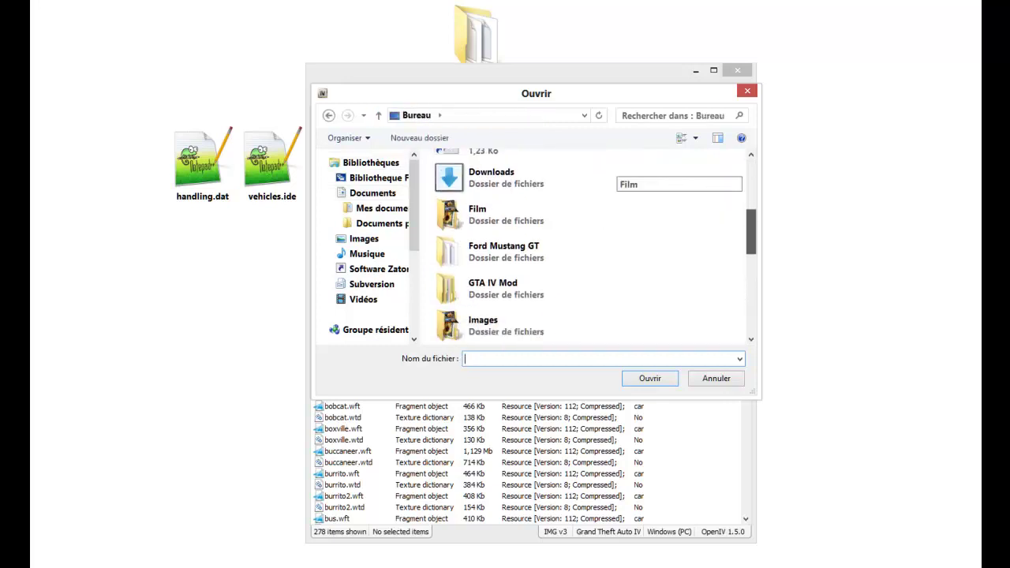
scroll(589, 246, down, 3)
scroll(588, 246, up, 3)
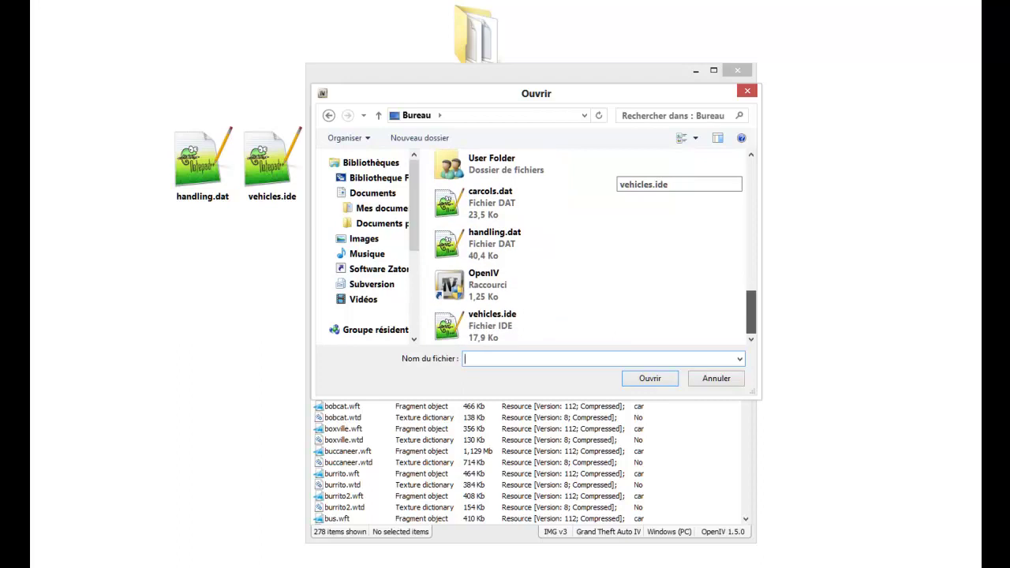
scroll(589, 246, up, 3)
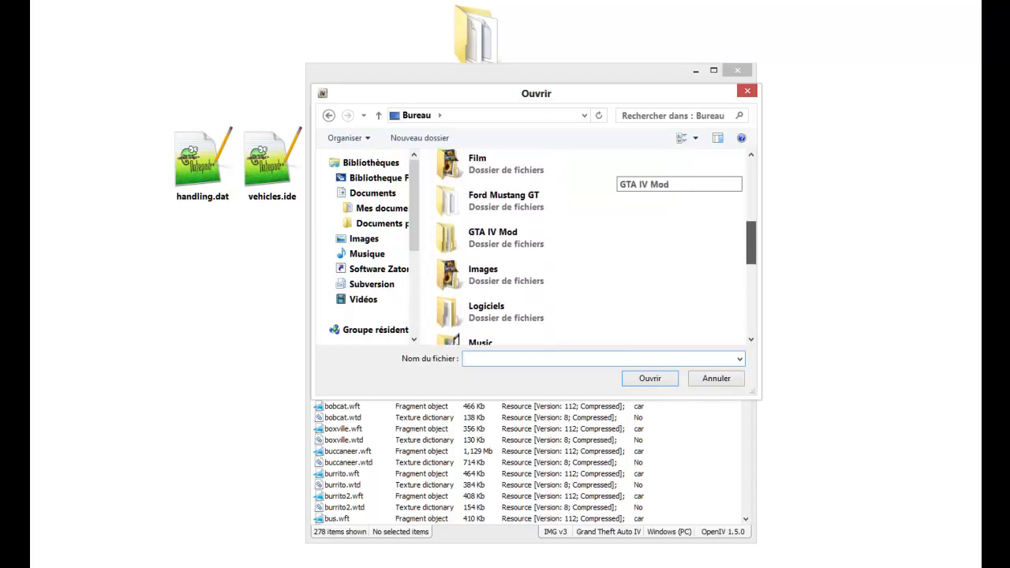
double_click(513, 247)
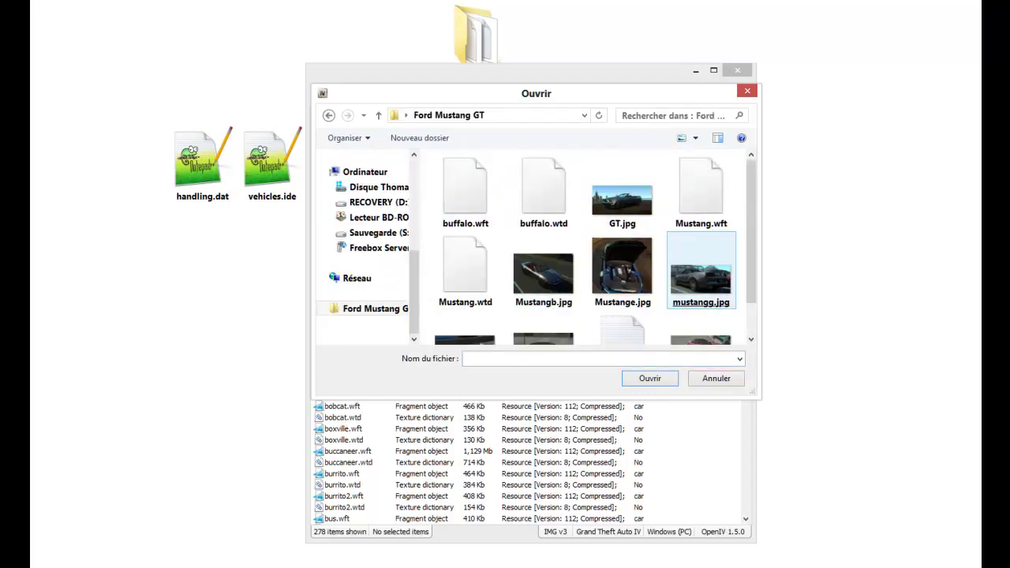
Step: Select both Mustang.wft and Mustang.wtd in the Ford Mustang GT folder
scroll(694, 252, down, 1)
scroll(592, 247, up, 1)
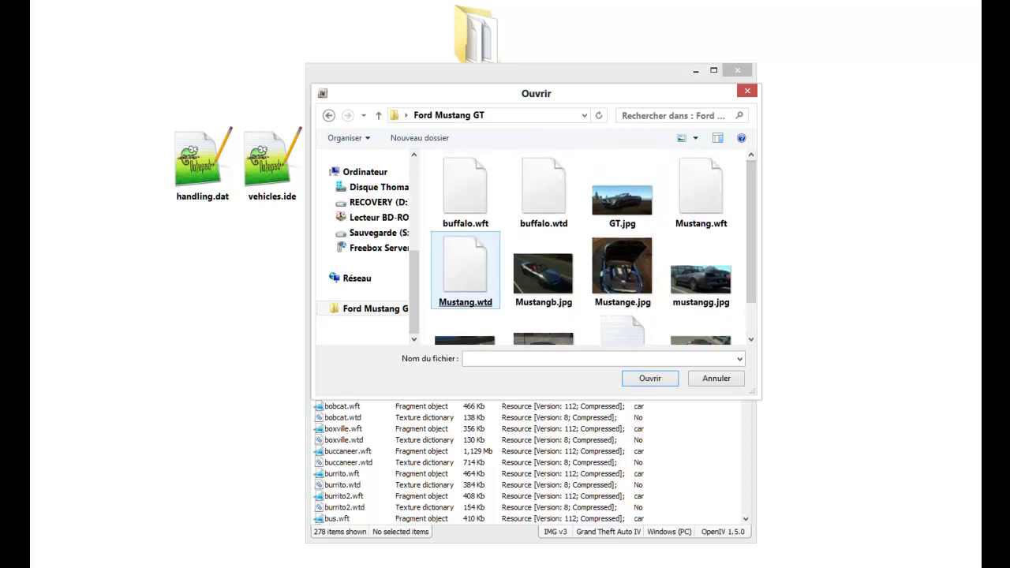
click(701, 194)
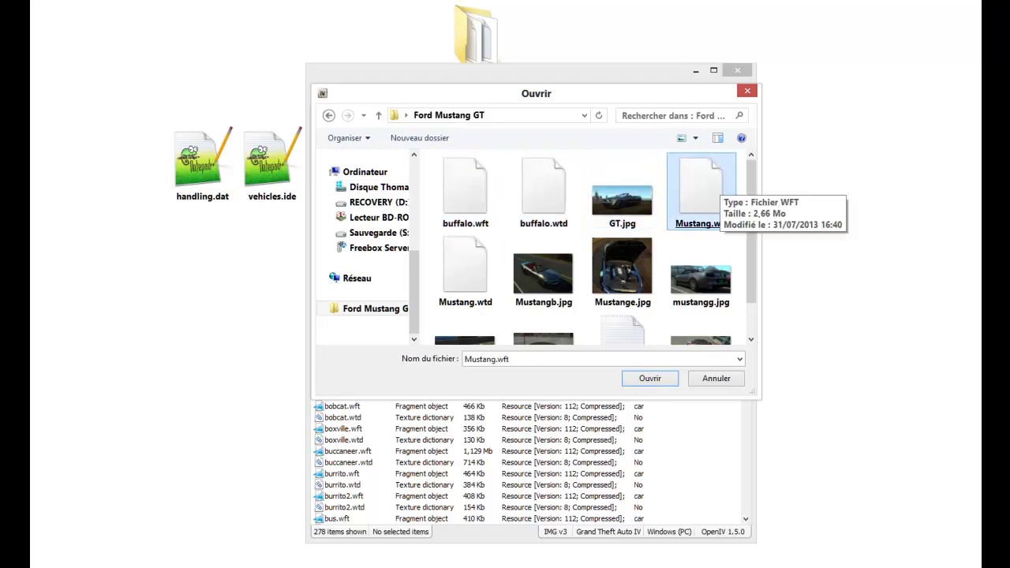
ctrl+click(466, 268)
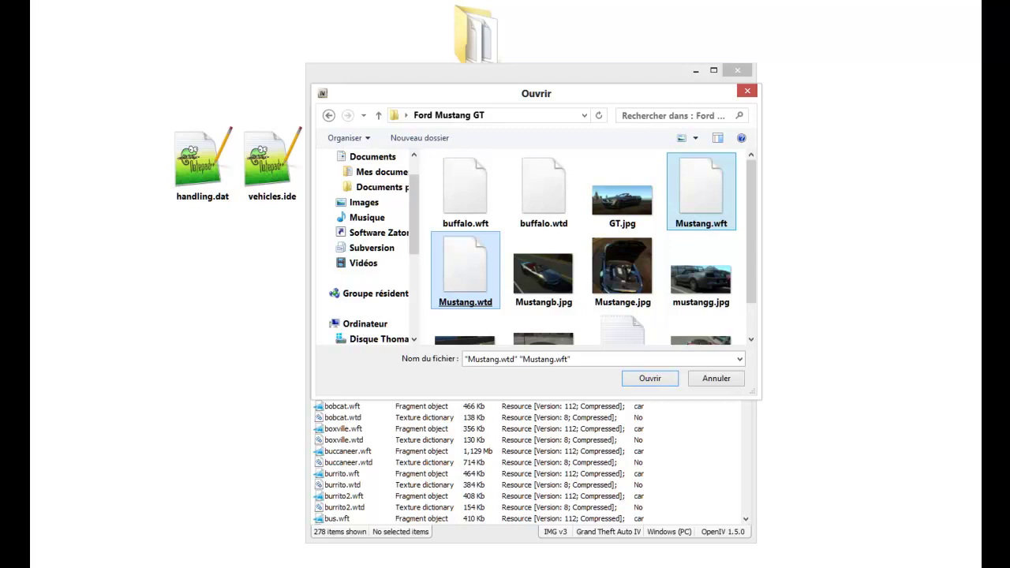
Step: Rename the selected Mustang.wft and Mustang.wtd files as mustanggt, keeping their extensions
right_click(476, 247)
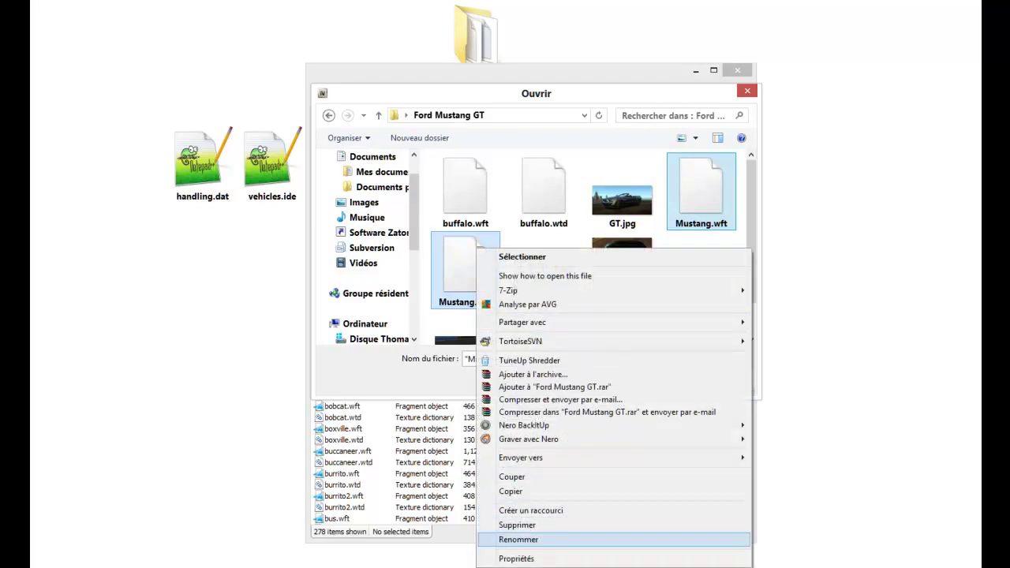
click(519, 539)
text(musta)
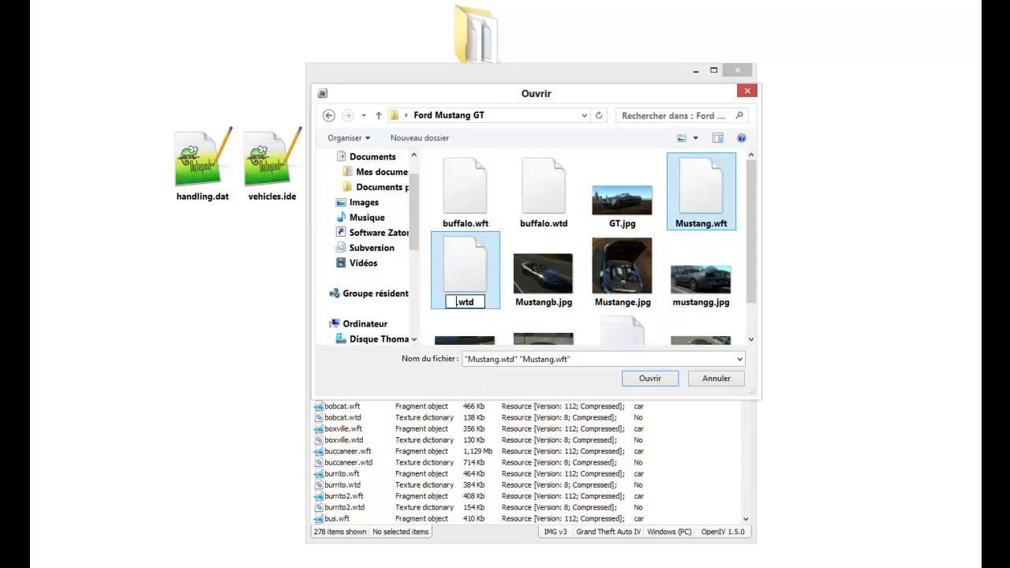
text(n)
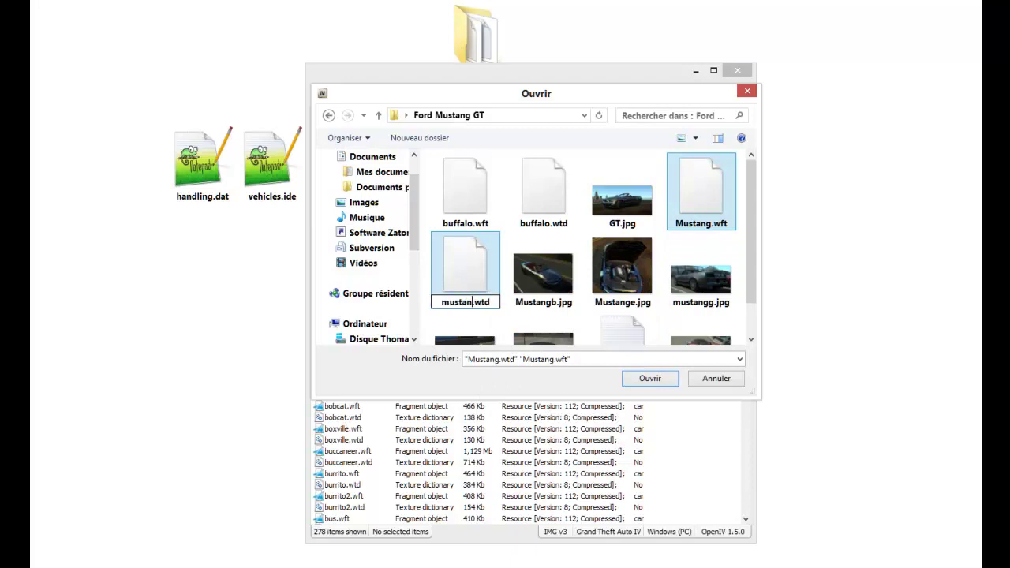
text(gue)
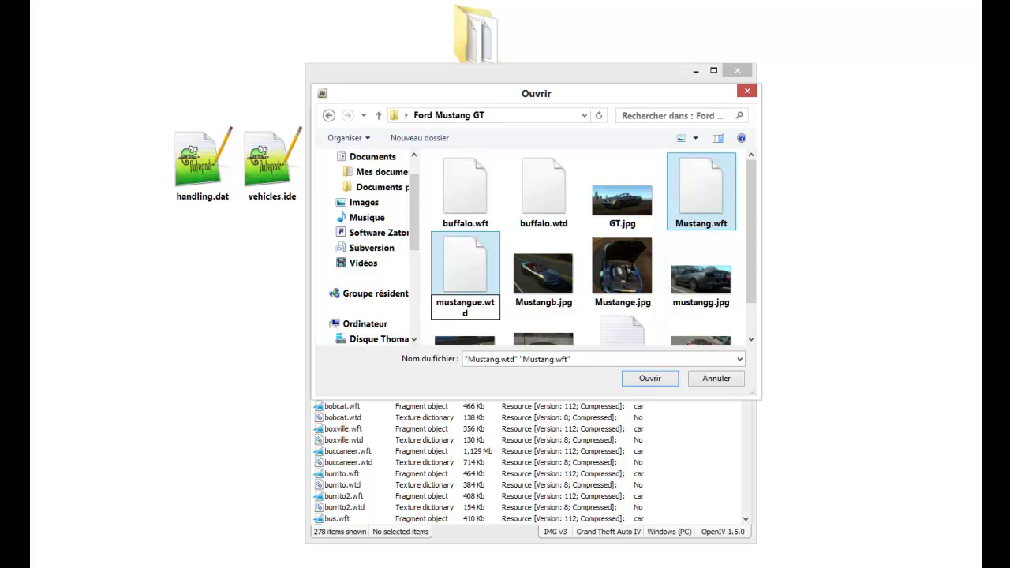
key(BackSpace)
key(BackSpace)
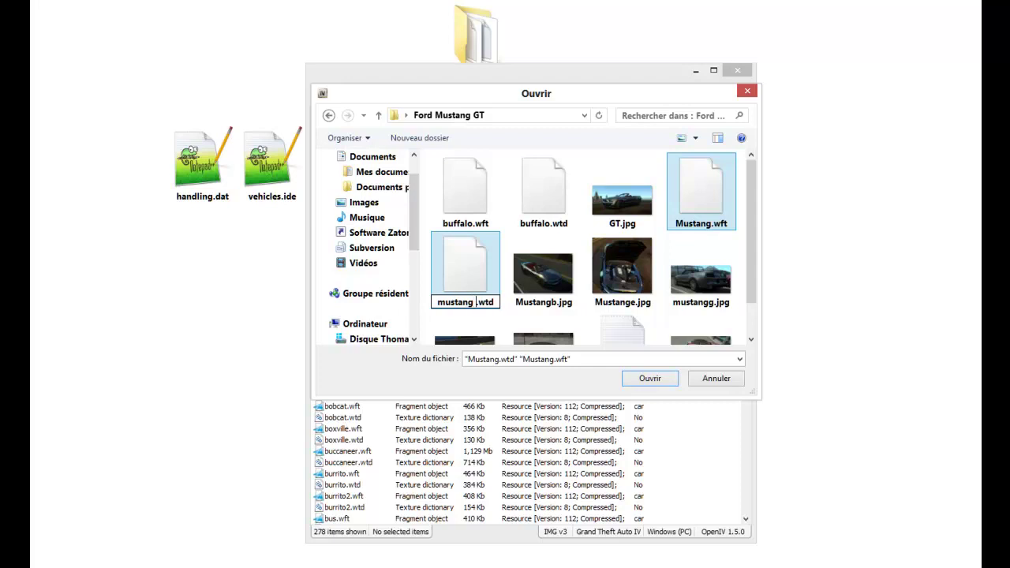
text(gt)
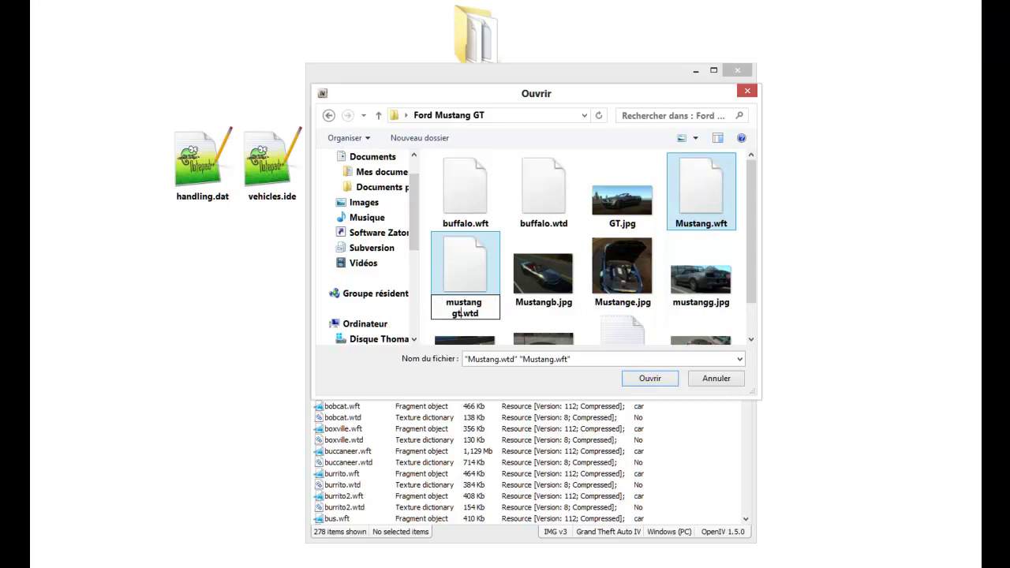
key(BackSpace)
key(BackSpace)
key(BackSpace)
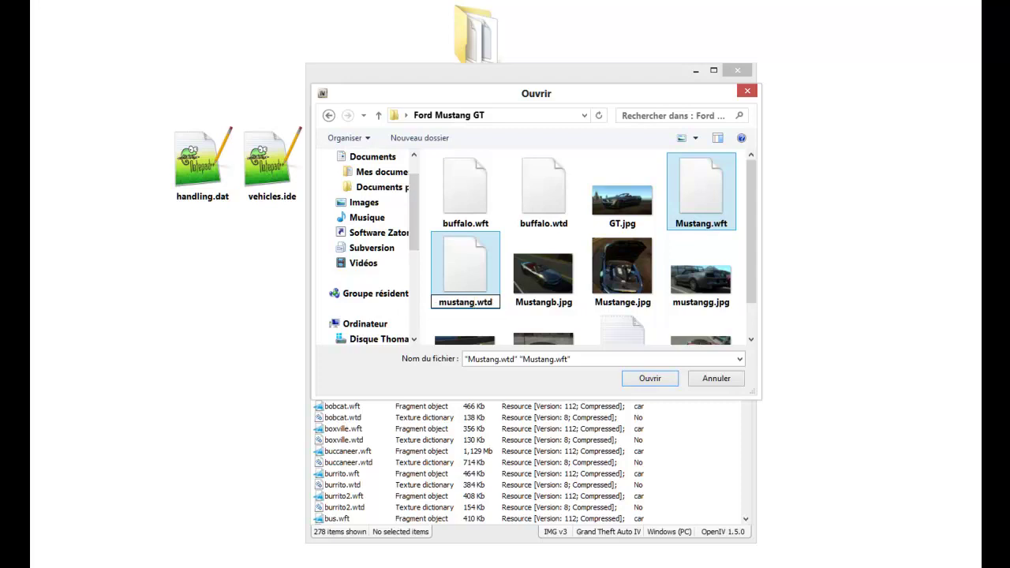
text(gt)
key(Return)
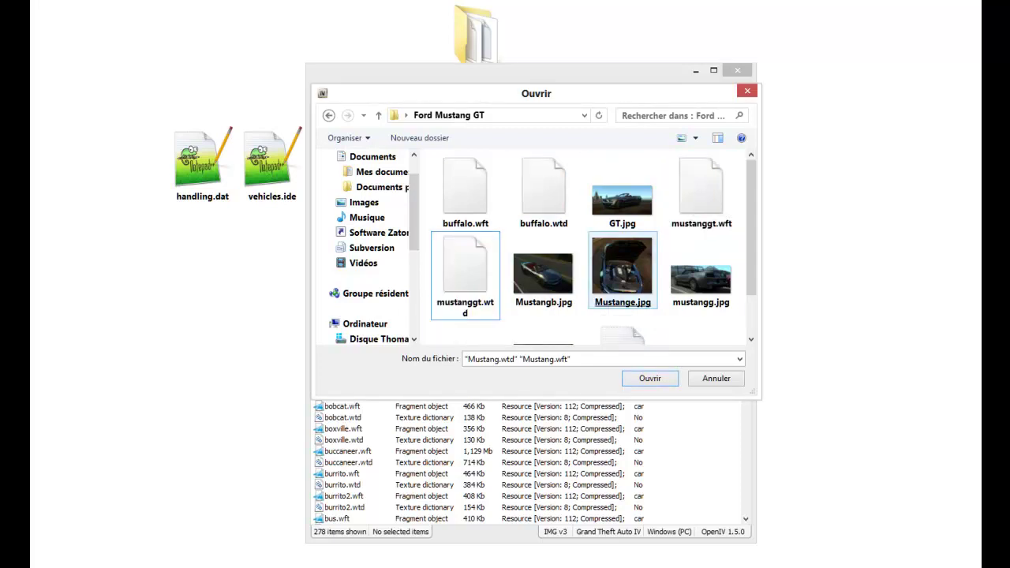
Step: Add mustanggt.wft and mustanggt.wtd from the Ford Mustang GT folder to vehicles.img
click(701, 190)
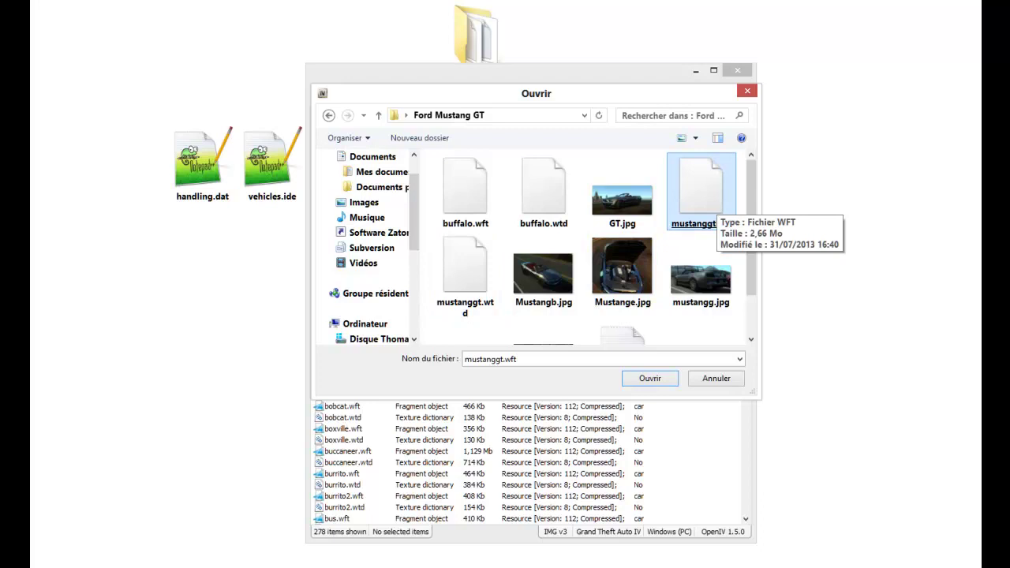
ctrl+click(466, 277)
key(Return)
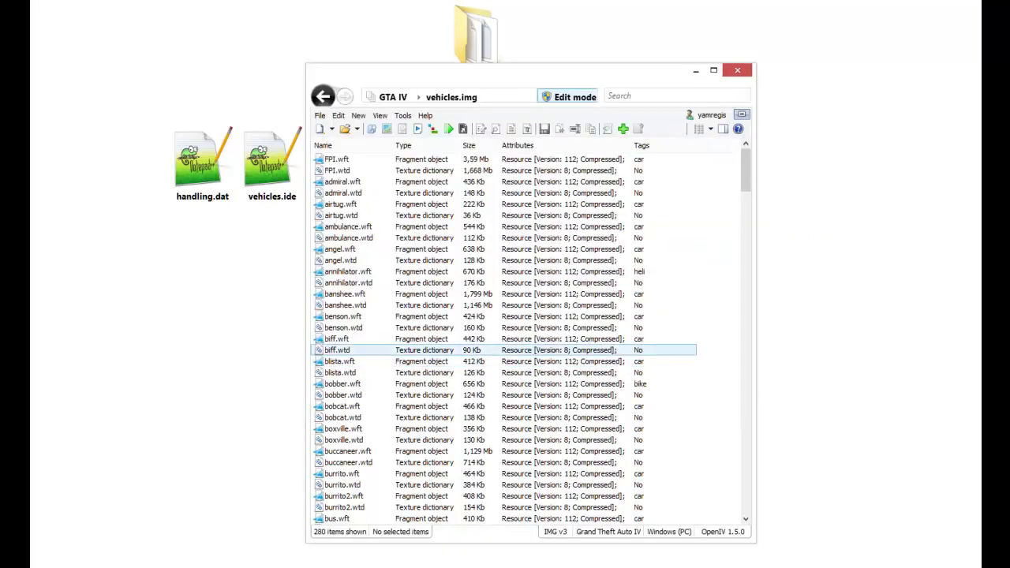
Step: Search vehicles.img for mustanggt and inspect the mustanggt.wft model from the front in the model viewer
text(mustanggt)
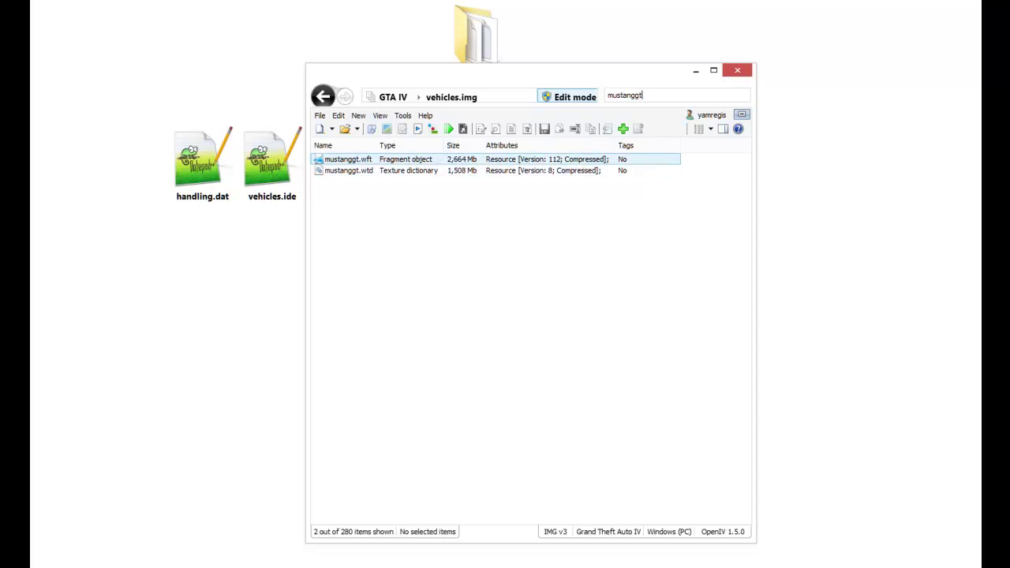
click(348, 160)
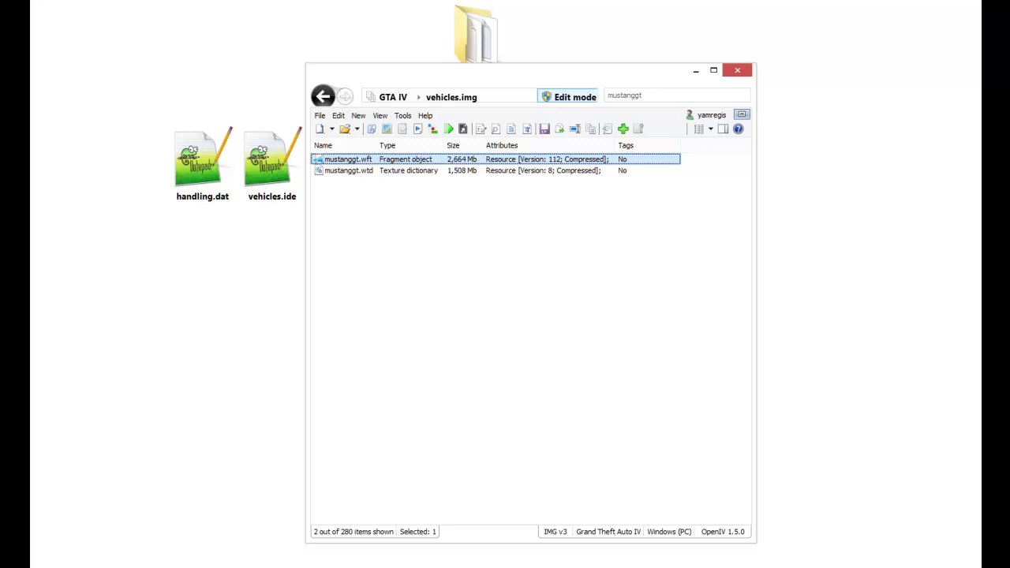
double_click(348, 159)
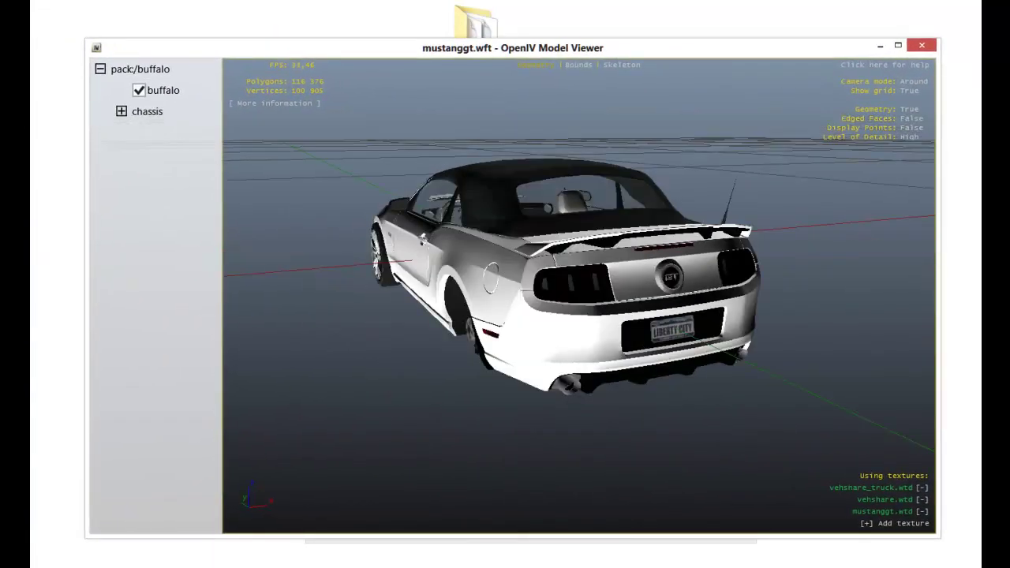
drag(505, 300, 659, 284)
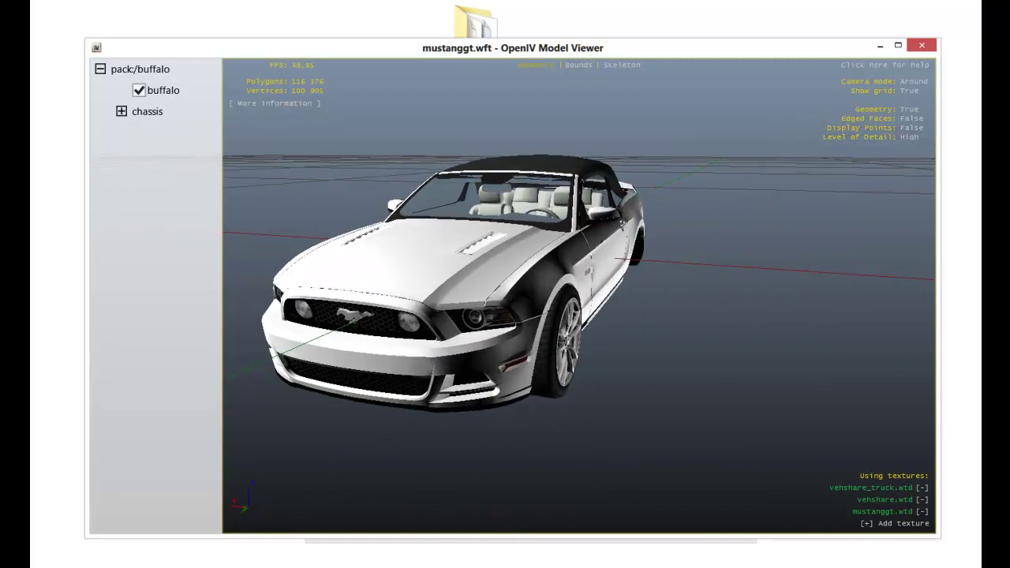
click(922, 45)
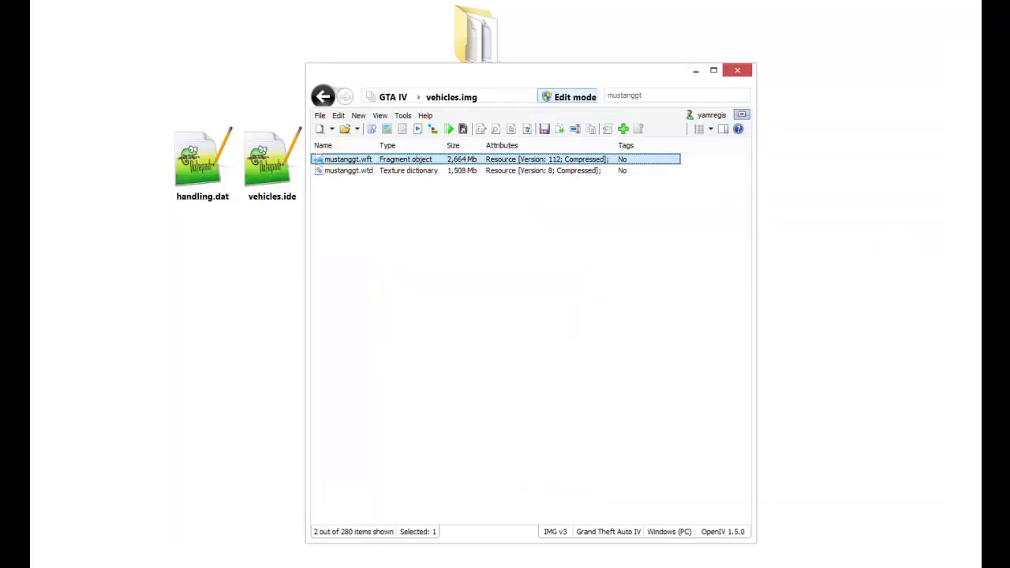
click(505, 260)
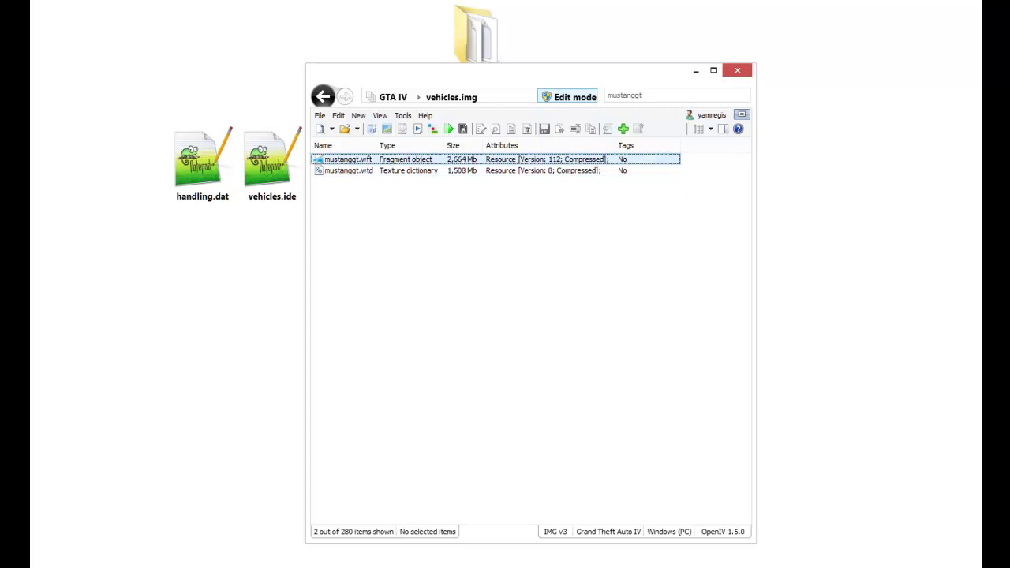
Step: Add the tag "car" to mustanggt.wft and close OpenIV
right_click(512, 159)
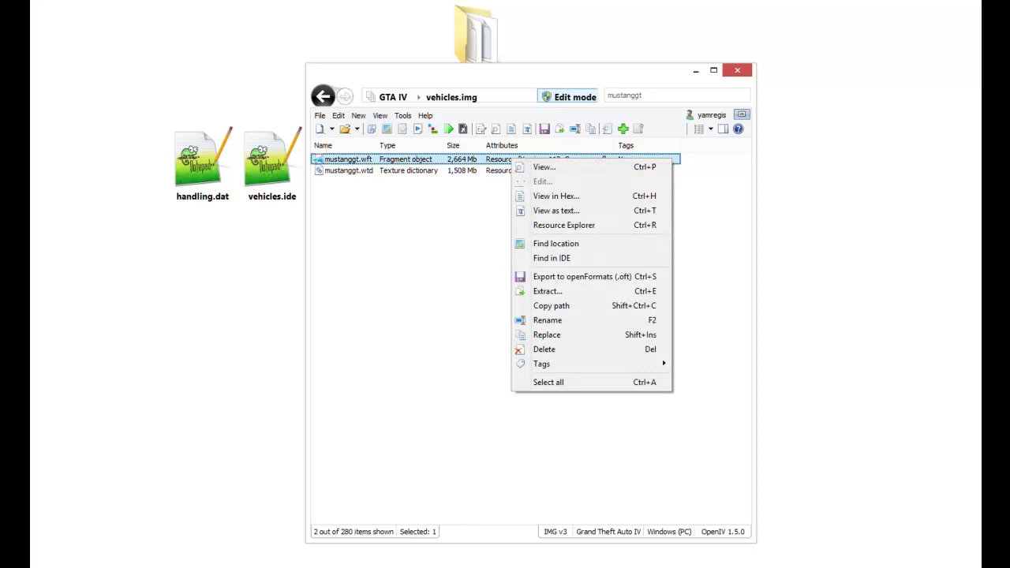
mouse_move(552, 364)
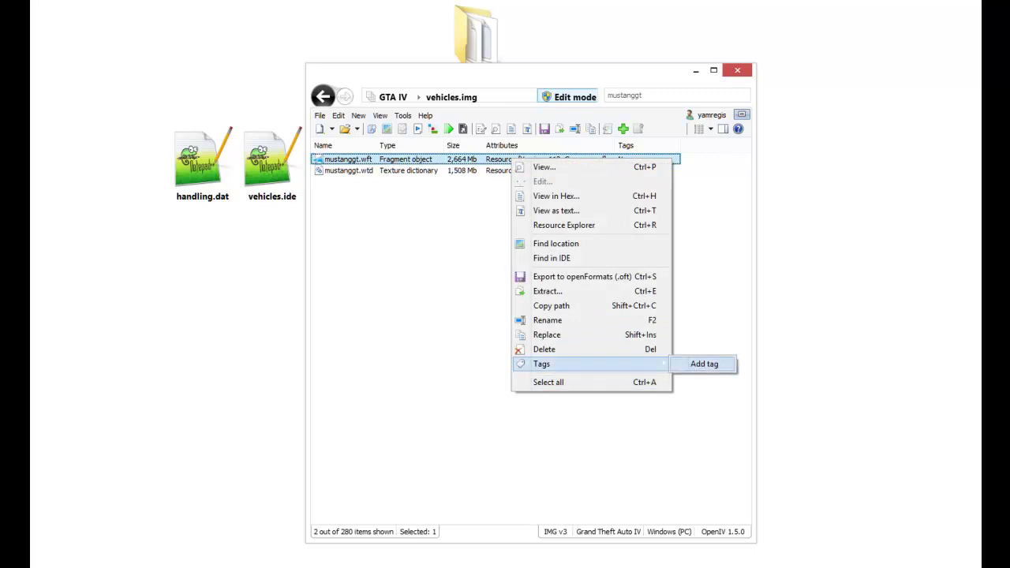
click(704, 365)
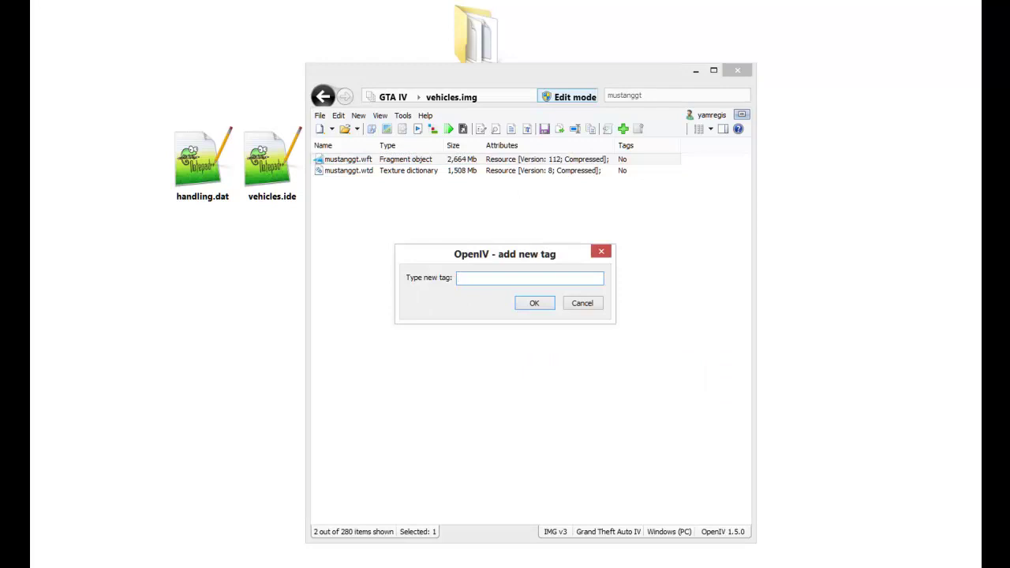
text(car)
key(Return)
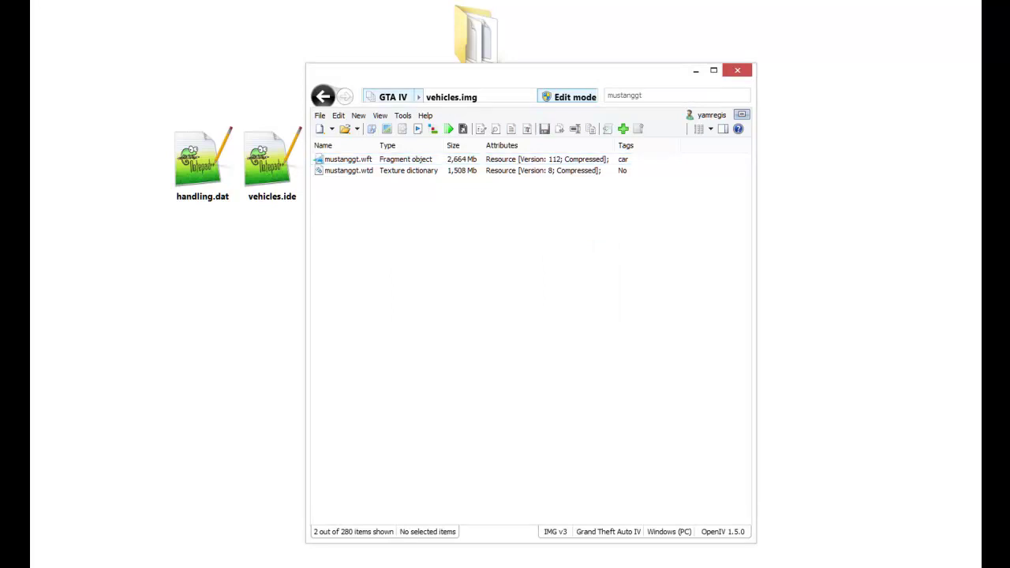
click(738, 70)
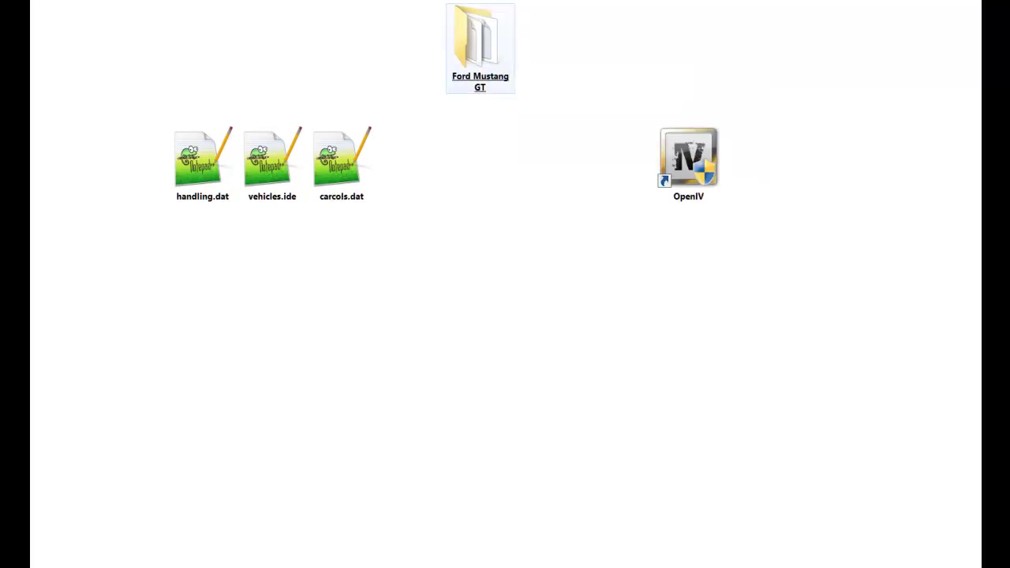
Step: Open Read Me.txt from the Ford Mustang GT folder and examine its lines for handling.dat, carcols.dat and vehicles.ide
double_click(480, 47)
click(464, 406)
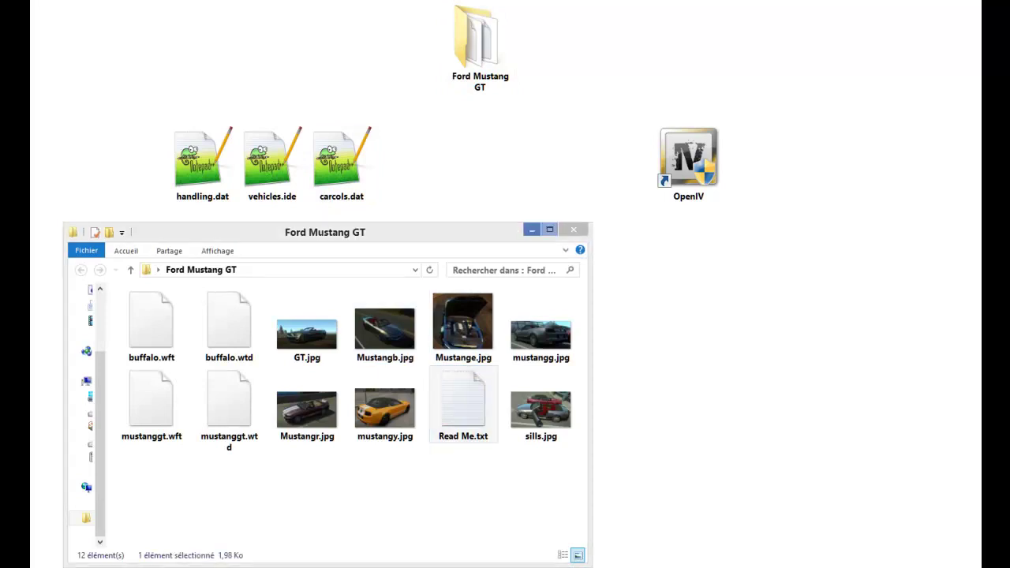
click(574, 230)
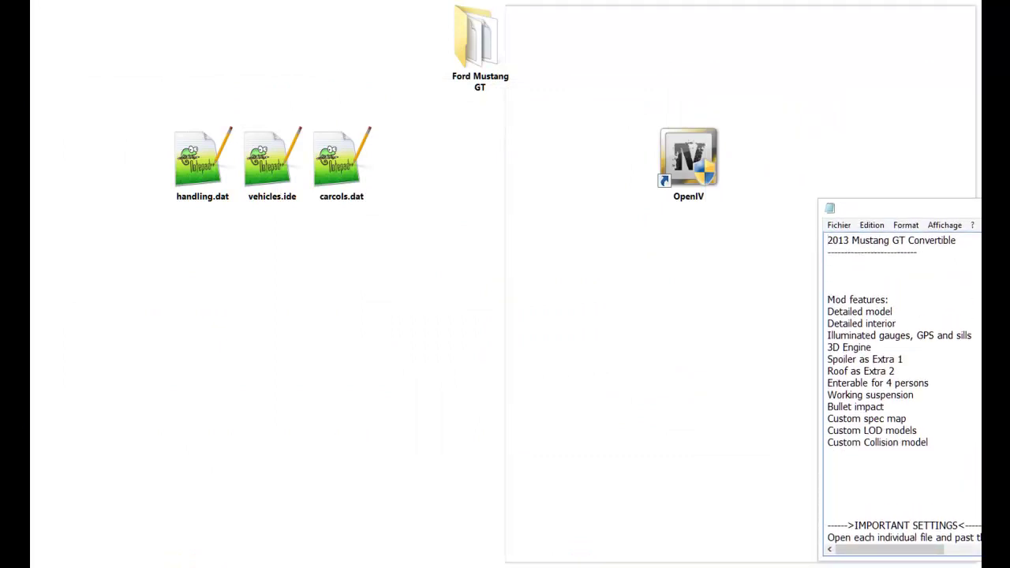
scroll(746, 285, down, 1)
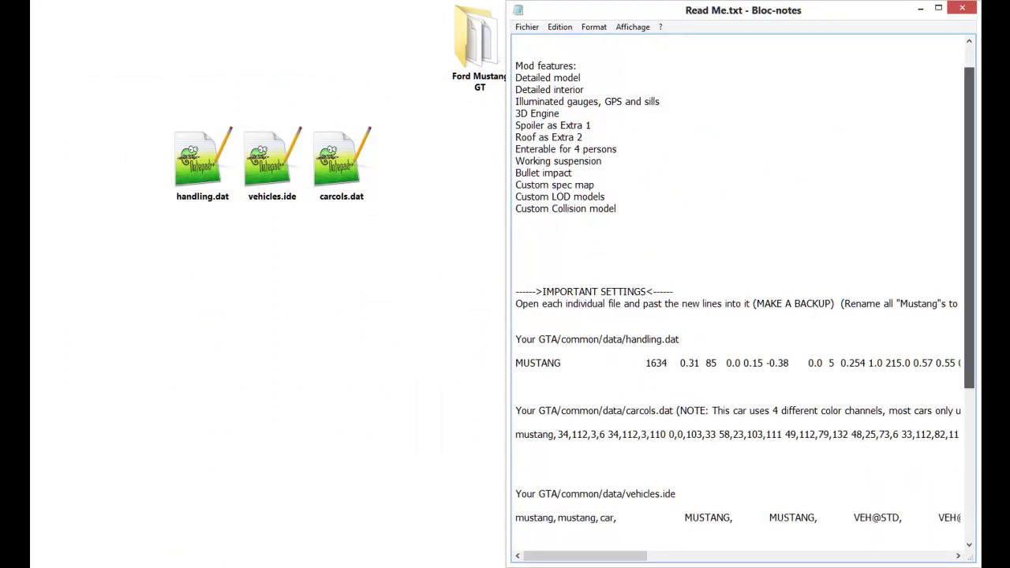
scroll(745, 285, down, 7)
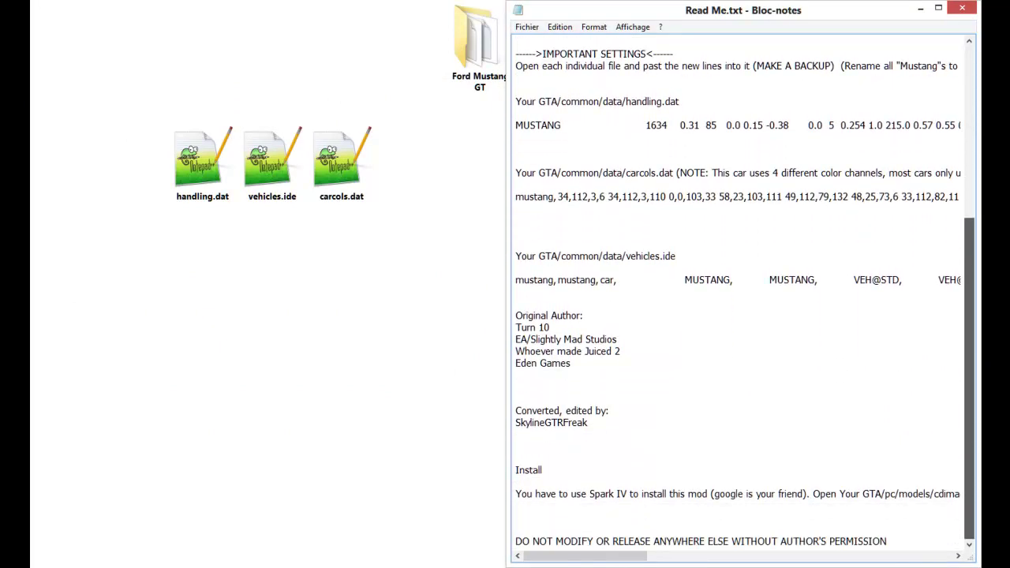
scroll(745, 285, up, 2)
mouse_move(585, 556)
mouse_down()
mouse_move(617, 556)
mouse_move(585, 556)
mouse_up()
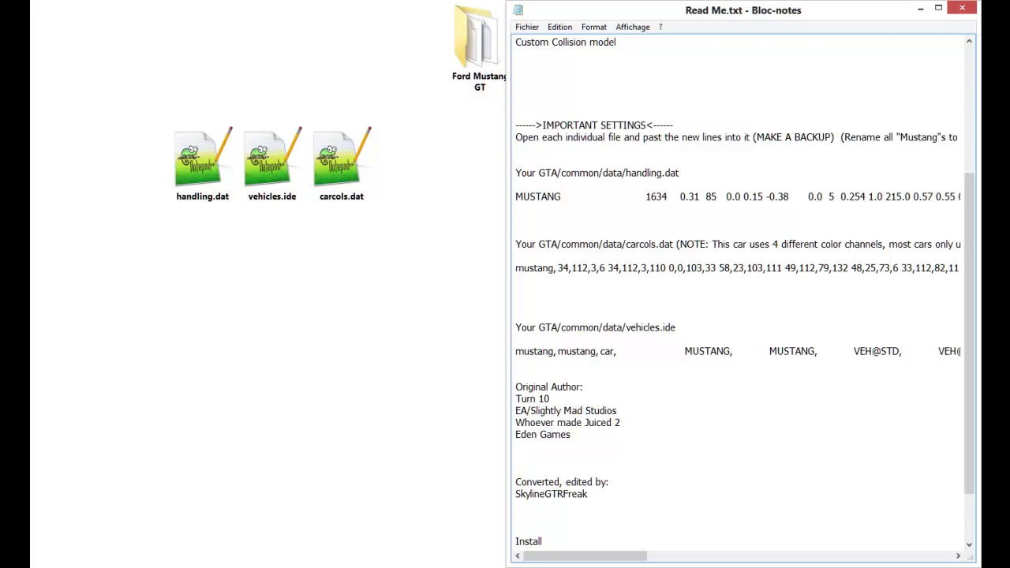
drag(359, 254, 186, 128)
click(316, 260)
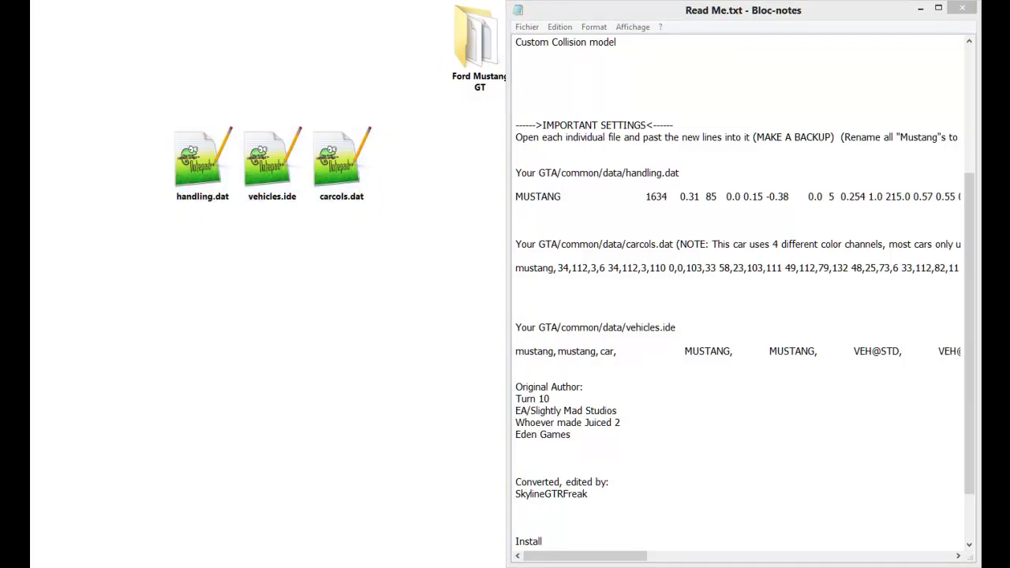
right_click(305, 303)
click(278, 308)
Step: Open the Grand Theft Auto IV installation folder and browse to its common\data folder
right_click(154, 567)
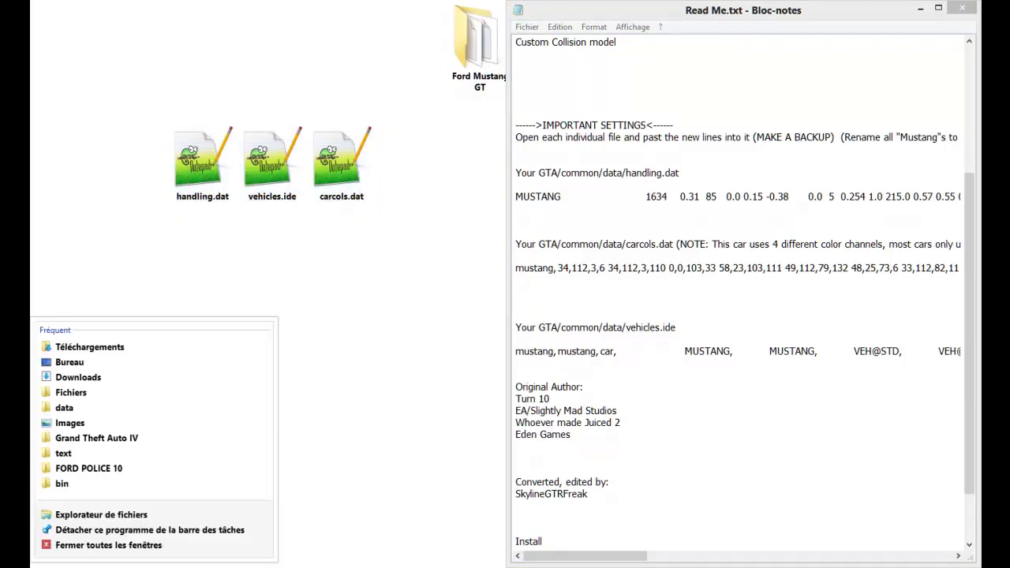
click(96, 438)
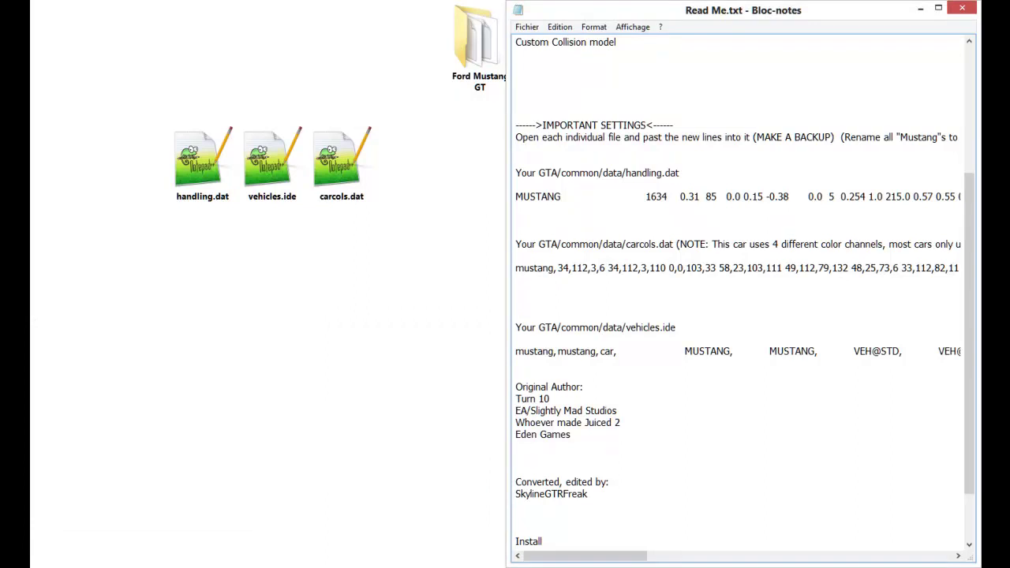
mouse_move(154, 567)
click(113, 512)
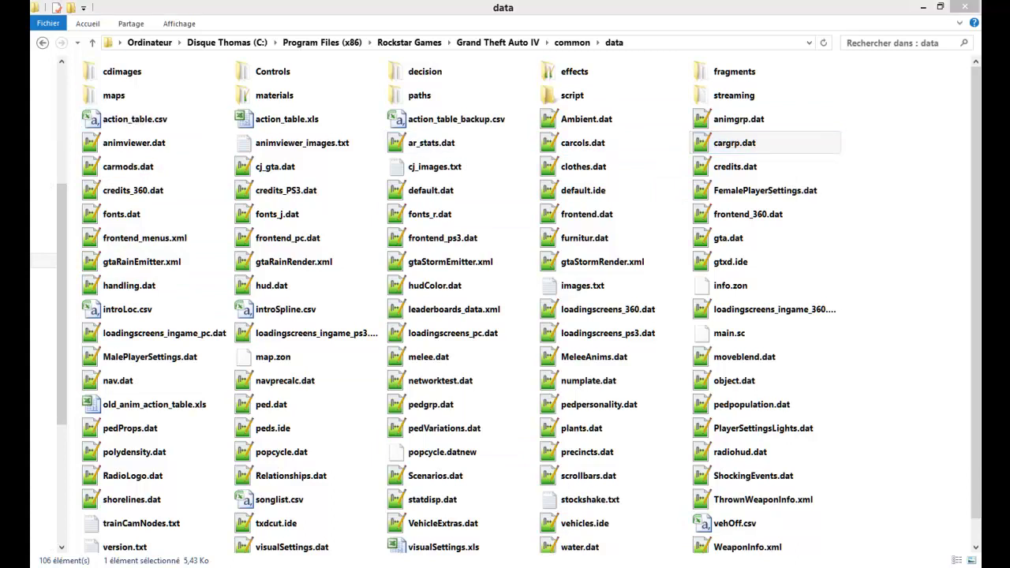
Step: Copy cargrp.dat from the common\data folder and paste it as a shortcut on the desktop
right_click(715, 144)
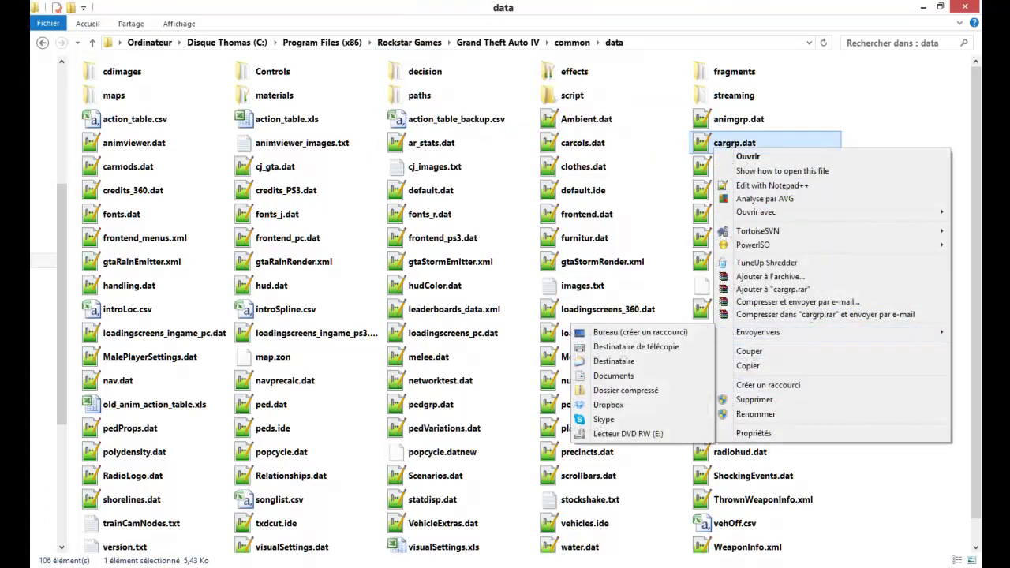
click(748, 366)
click(965, 7)
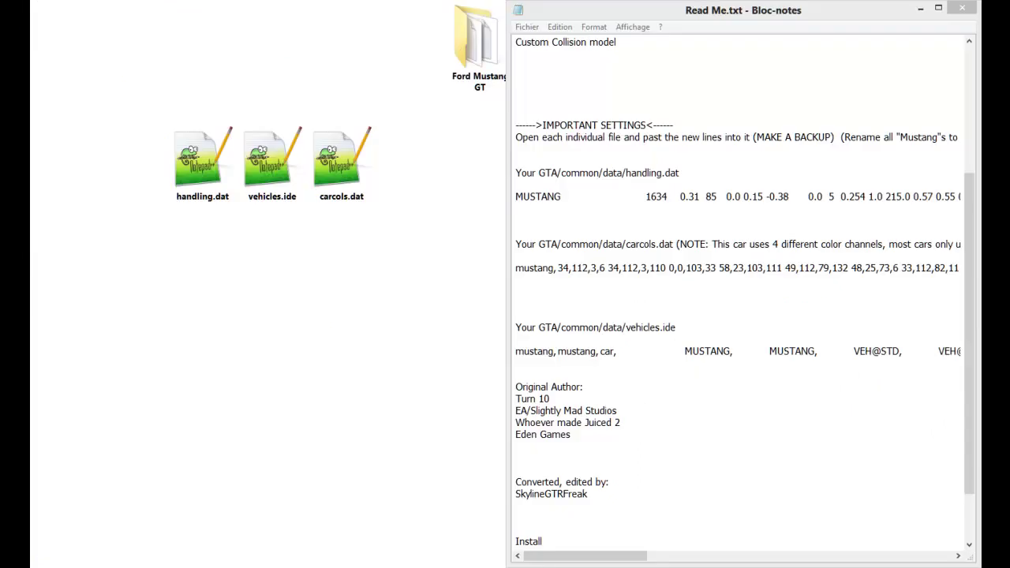
right_click(405, 163)
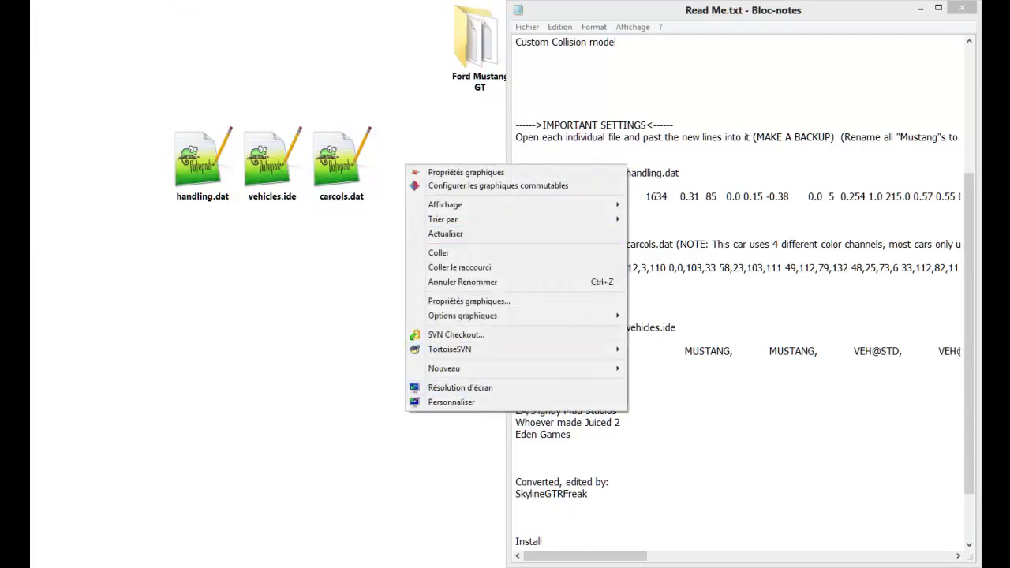
click(430, 253)
click(419, 269)
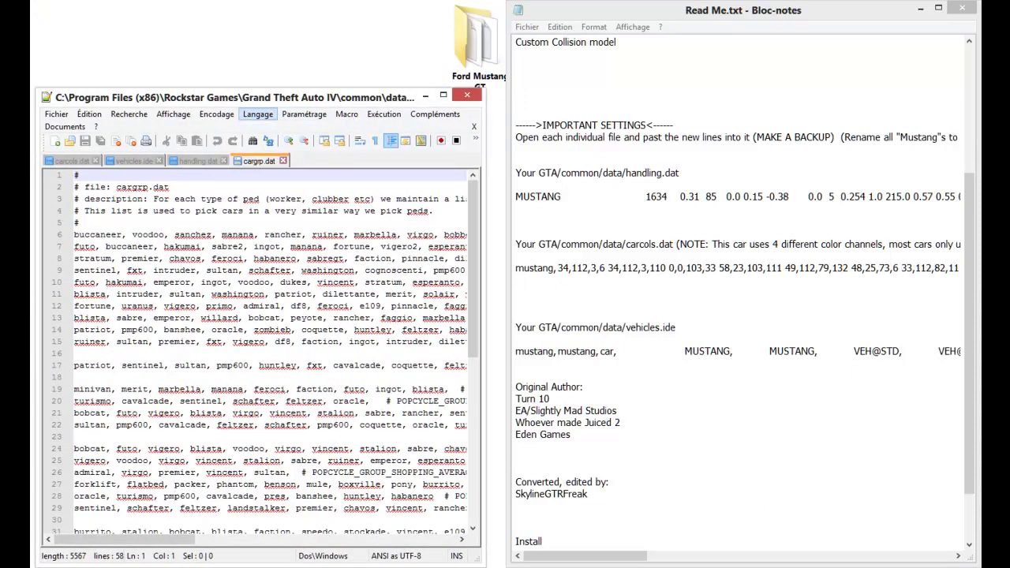
Step: Maximize the Notepad++ window and add an empty line below the yankee entry in carcols.dat
drag(424, 88, 427, 1)
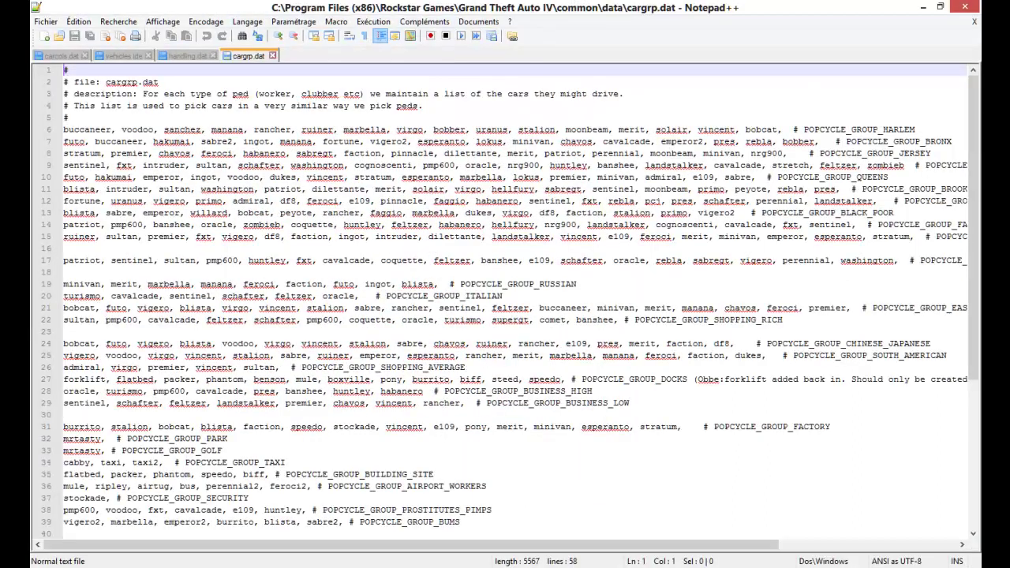
click(59, 56)
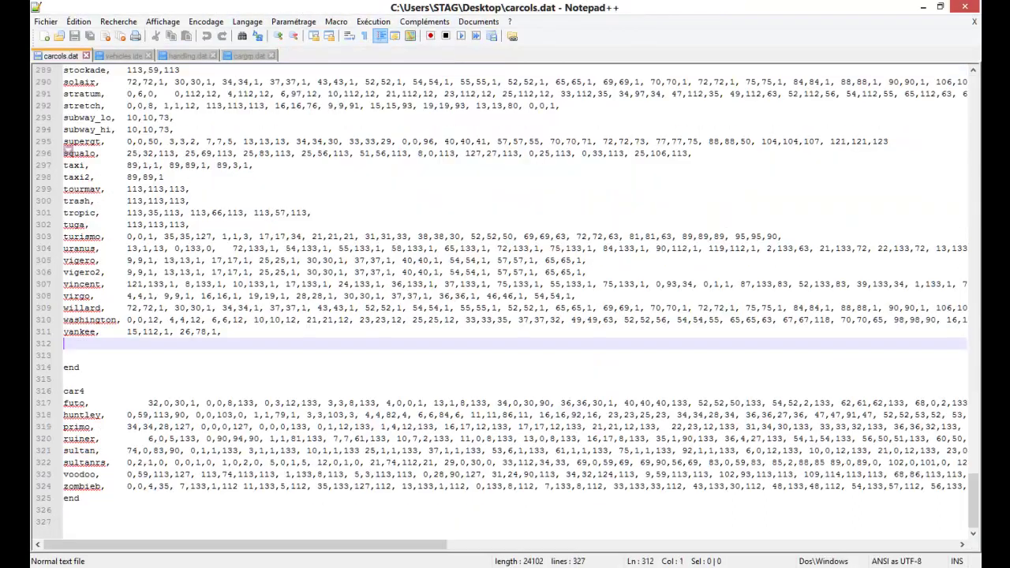
mouse_move(511, 567)
key(Return)
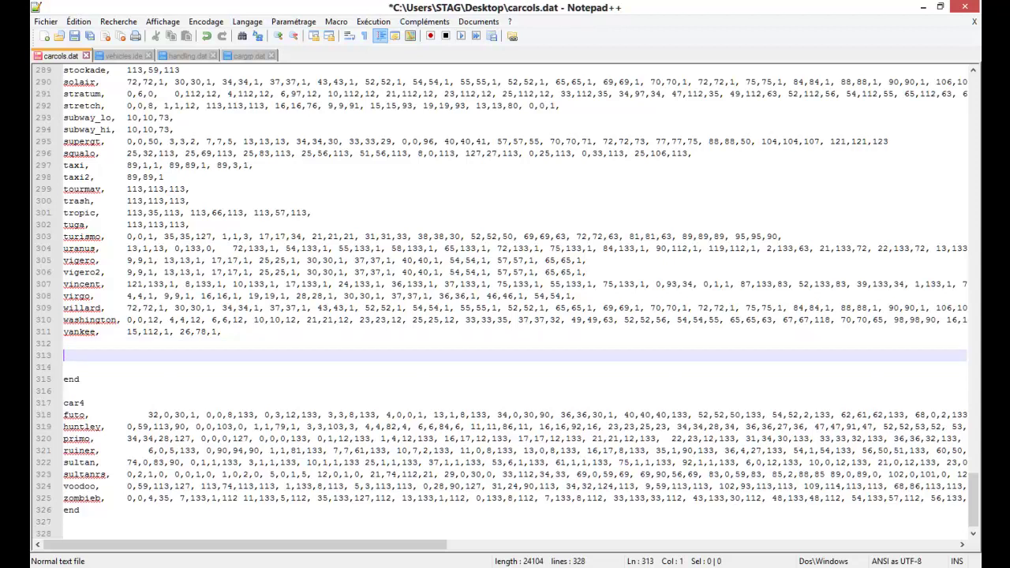
click(64, 344)
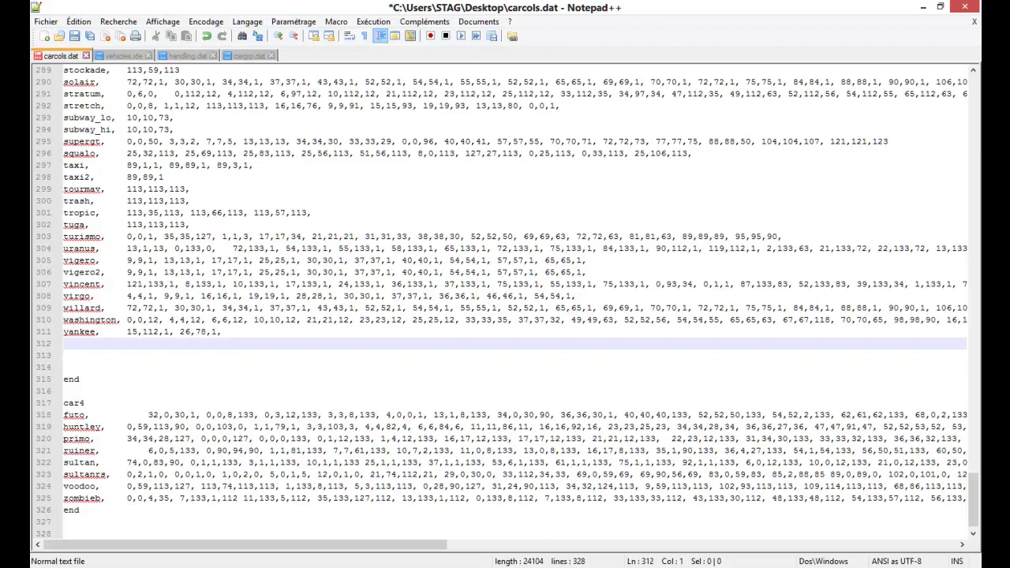
Step: Copy the mustang colour line from Read Me.txt into the empty line below yankee in carcols.dat and save the file
key(alt+Tab)
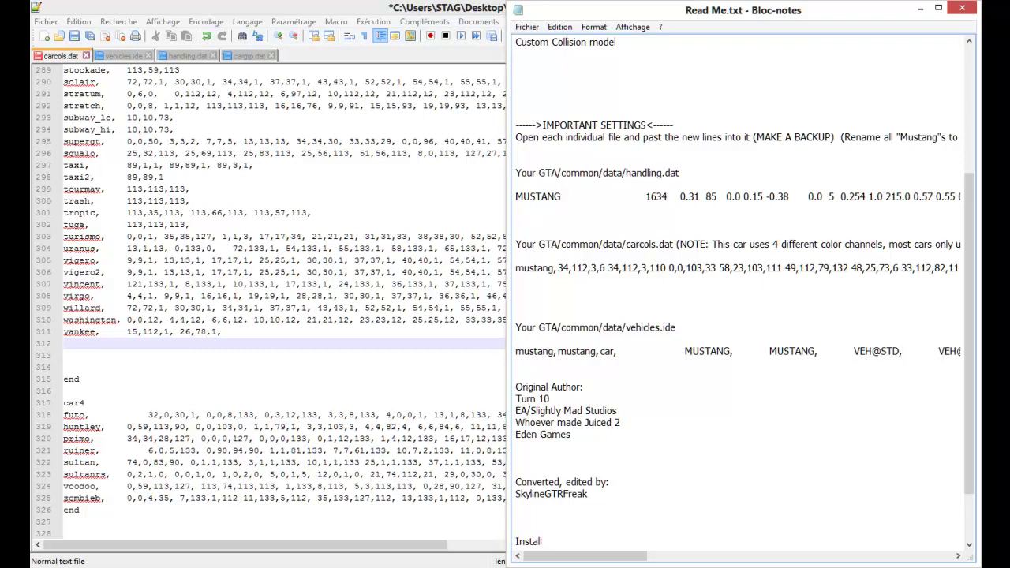
drag(892, 291, 967, 269)
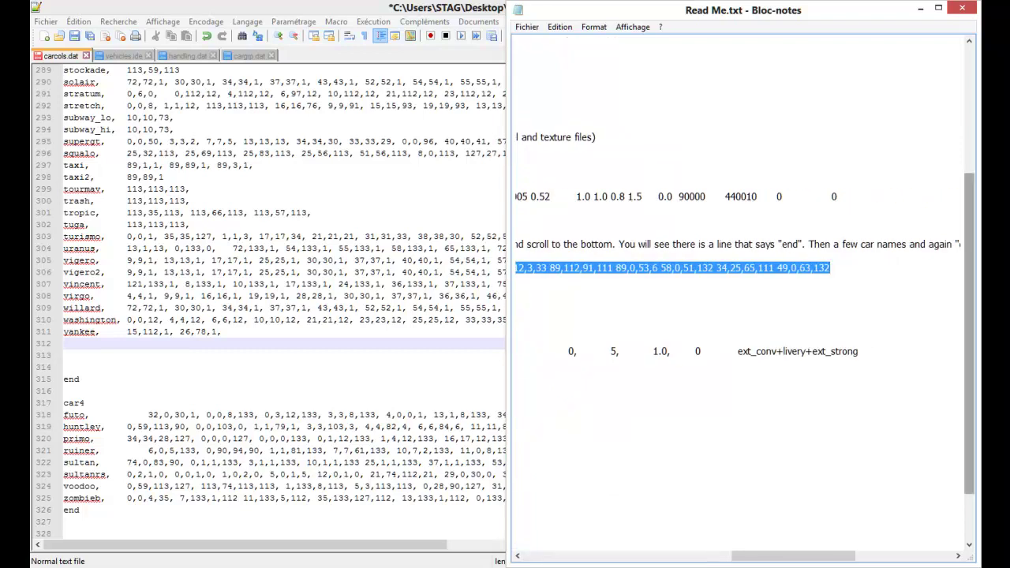
click(88, 344)
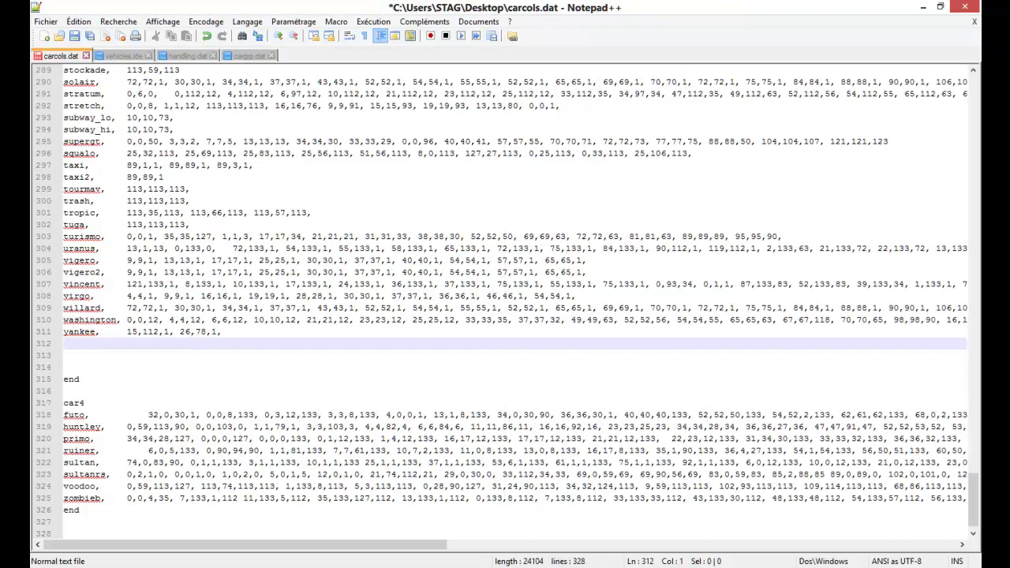
key(ctrl+v)
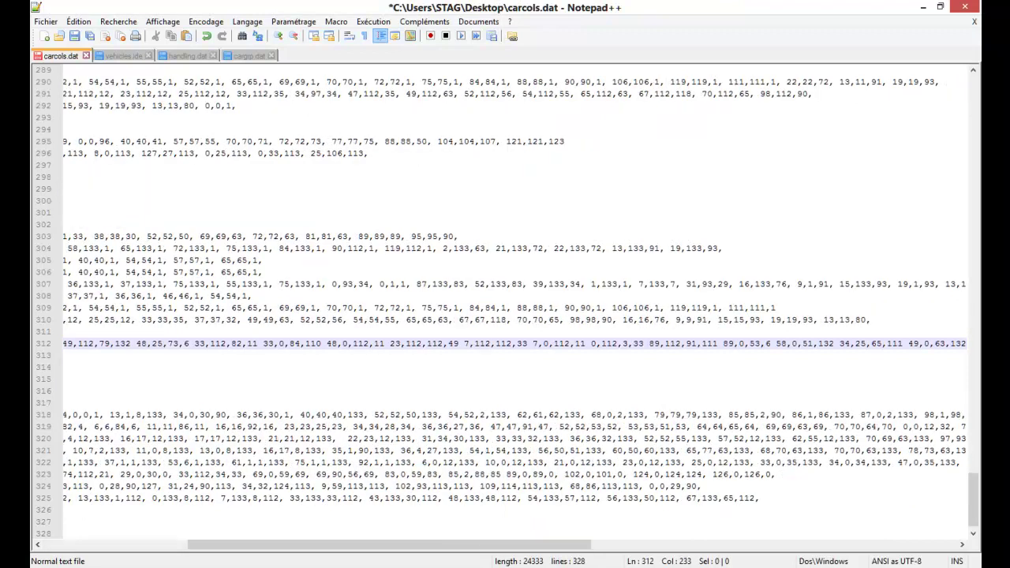
drag(390, 545, 246, 545)
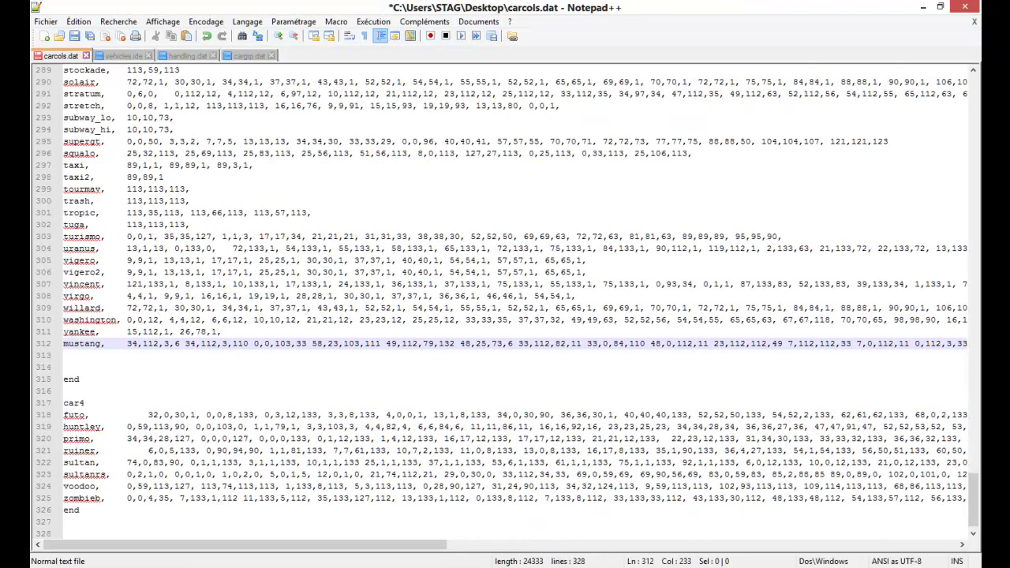
click(74, 36)
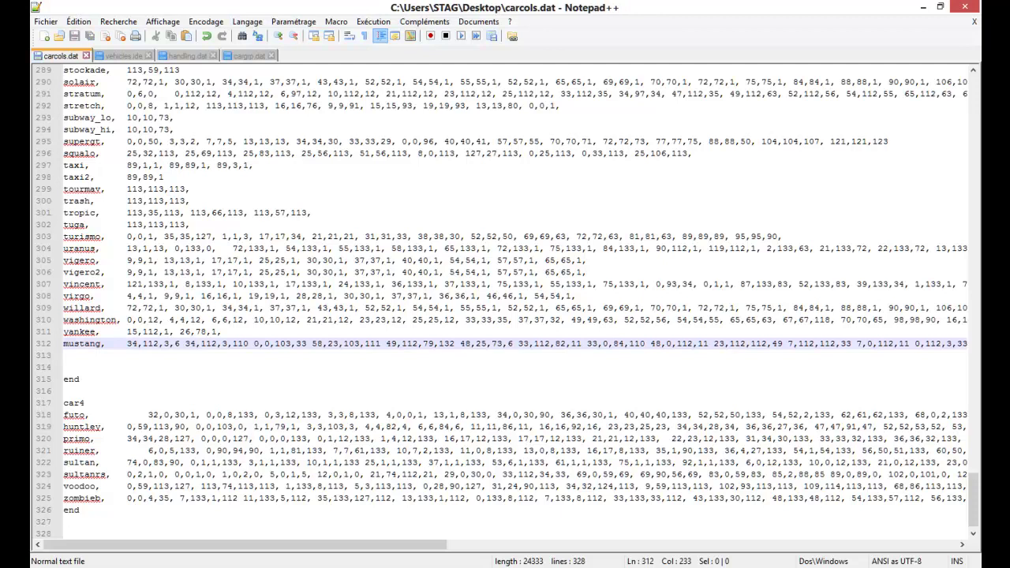
Step: Insert an empty line below the FIGHTER entry in the planes section of handling.dat
click(124, 55)
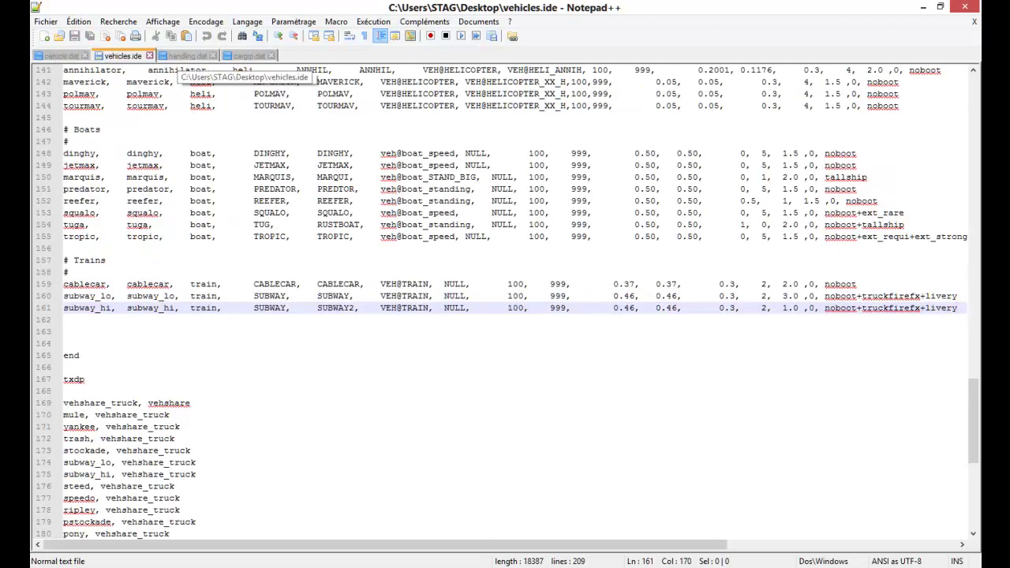
click(187, 55)
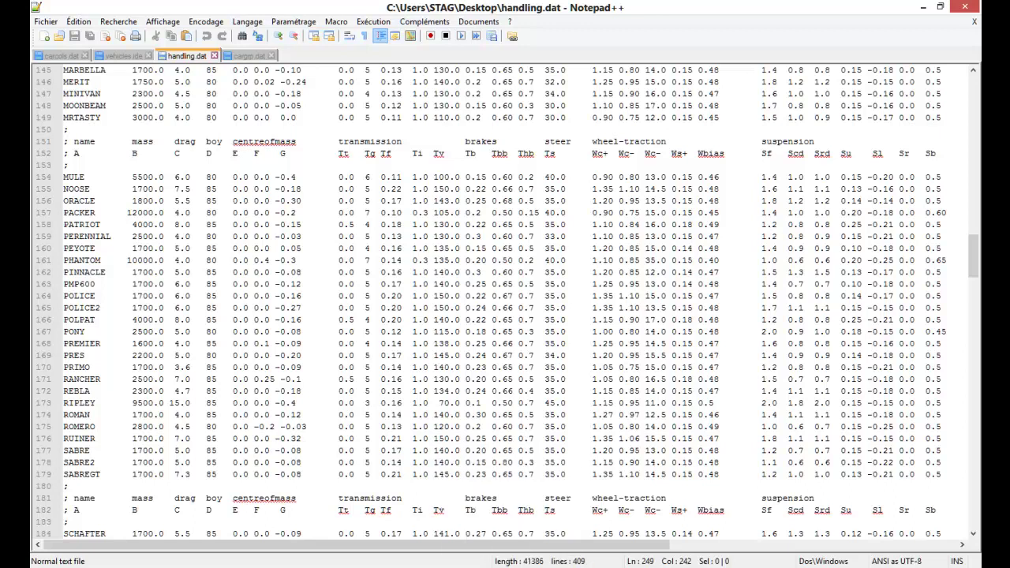
scroll(505, 303, down, 20)
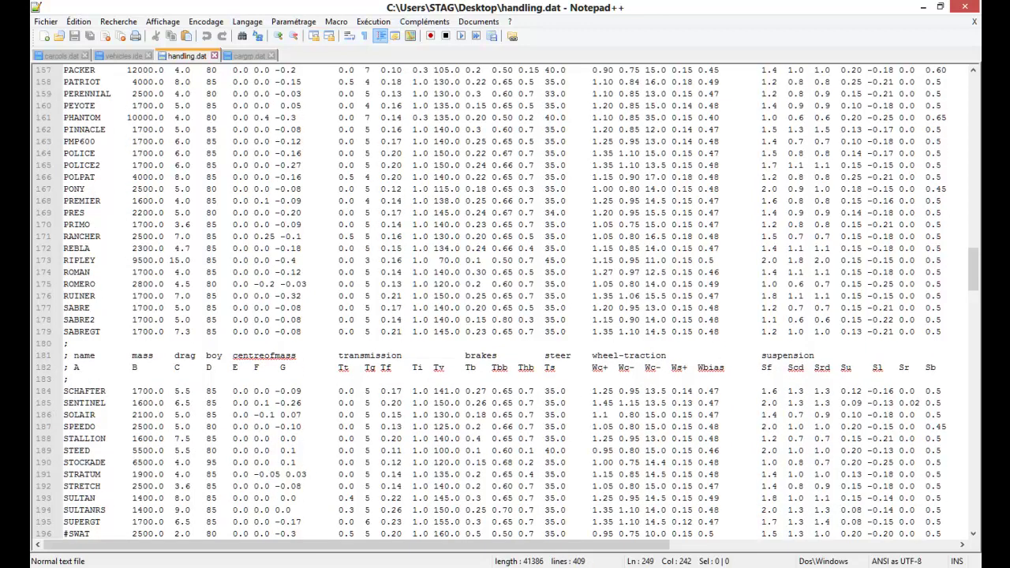
scroll(505, 303, down, 4)
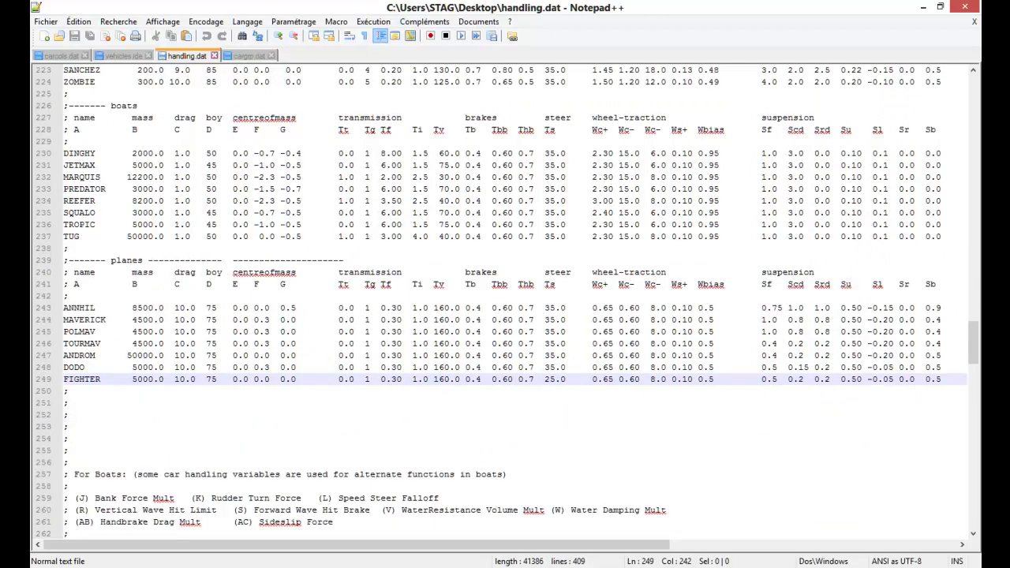
click(64, 391)
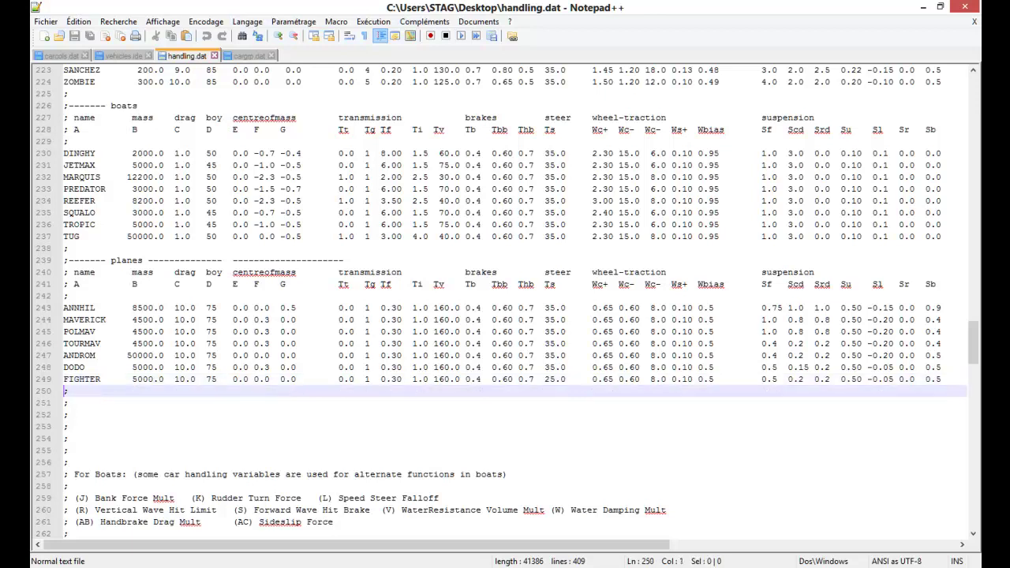
key(Return)
key(Up)
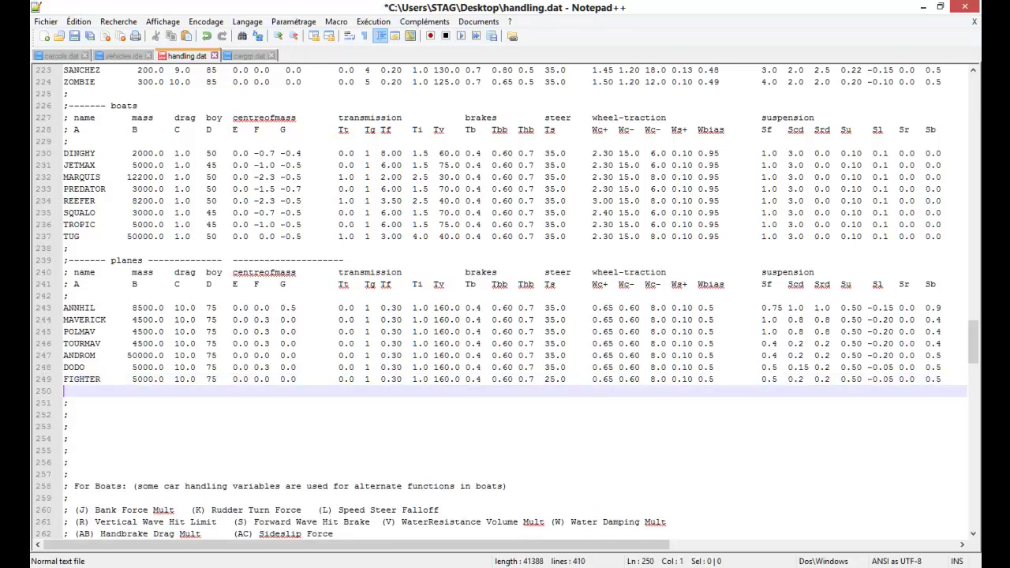
Step: Copy the MUSTANG handling line from Read Me.txt into the empty line below FIGHTER in handling.dat and save the file
key(alt+Tab)
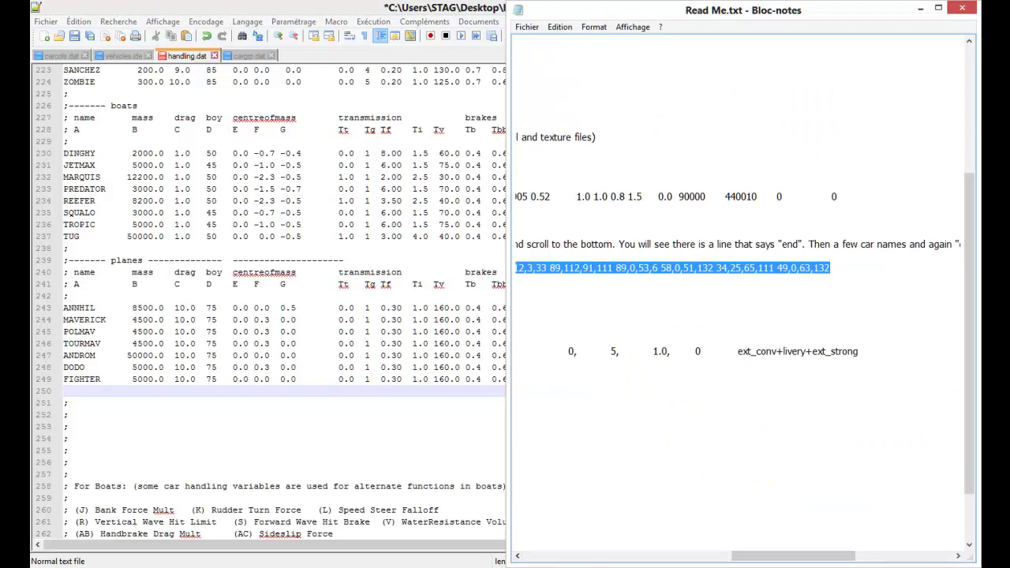
drag(515, 197, 969, 197)
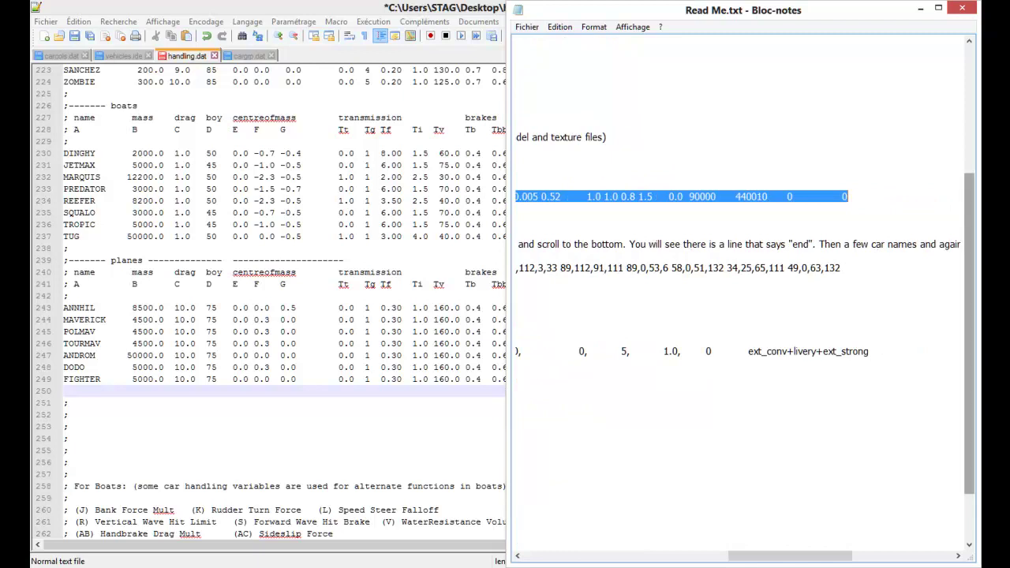
key(ctrl+c)
key(alt+Tab)
key(ctrl+v)
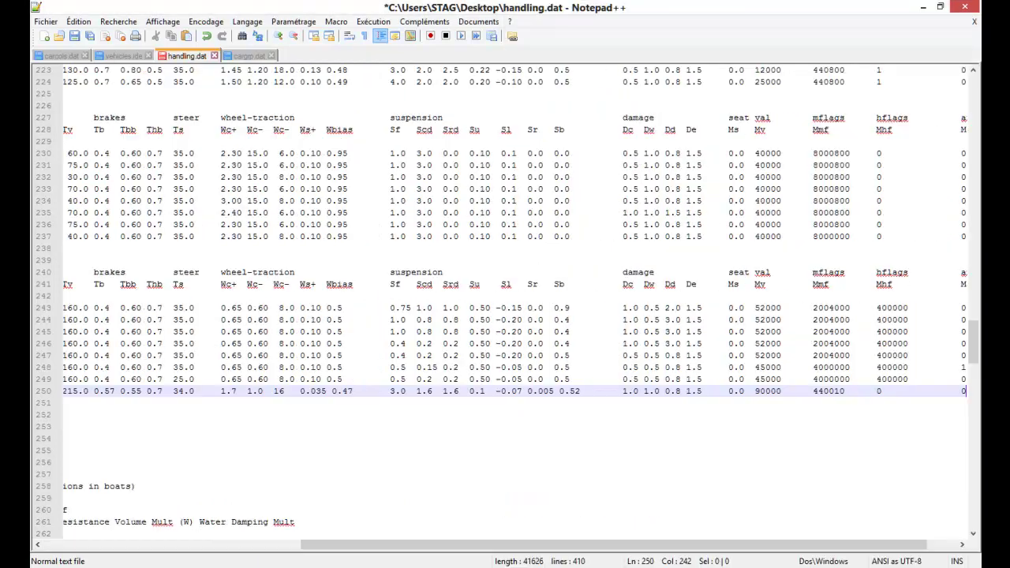
drag(442, 544, 184, 544)
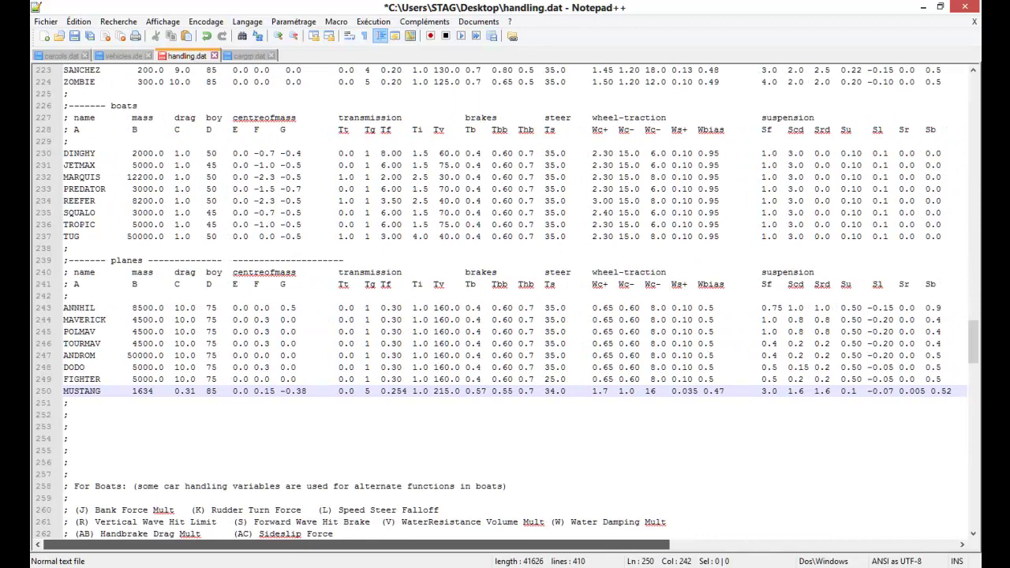
key(ctrl+s)
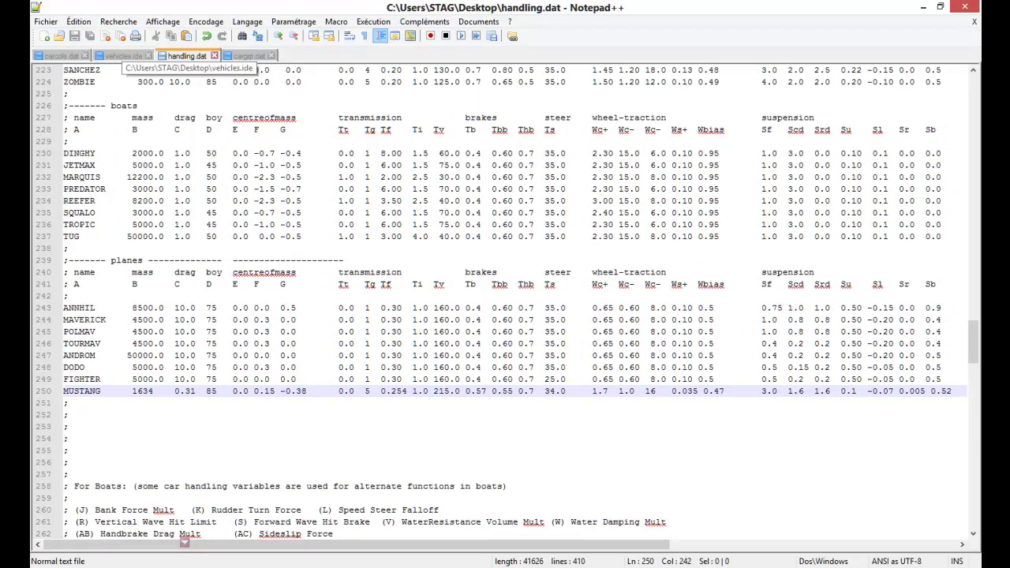
Step: Insert an empty line below the mule entry in the cars section of vehicles.ide
click(122, 55)
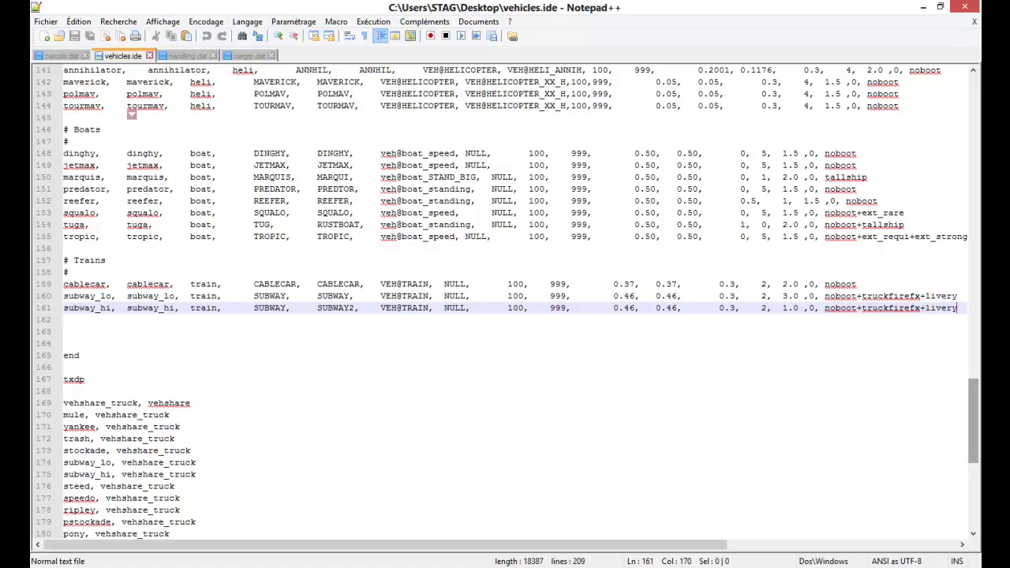
scroll(505, 300, up, 19)
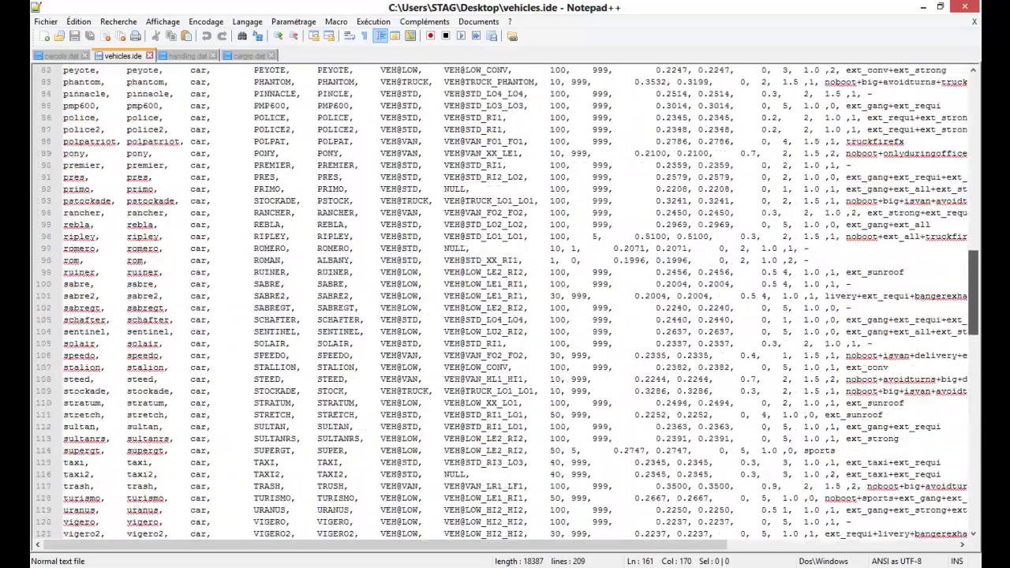
scroll(510, 303, up, 20)
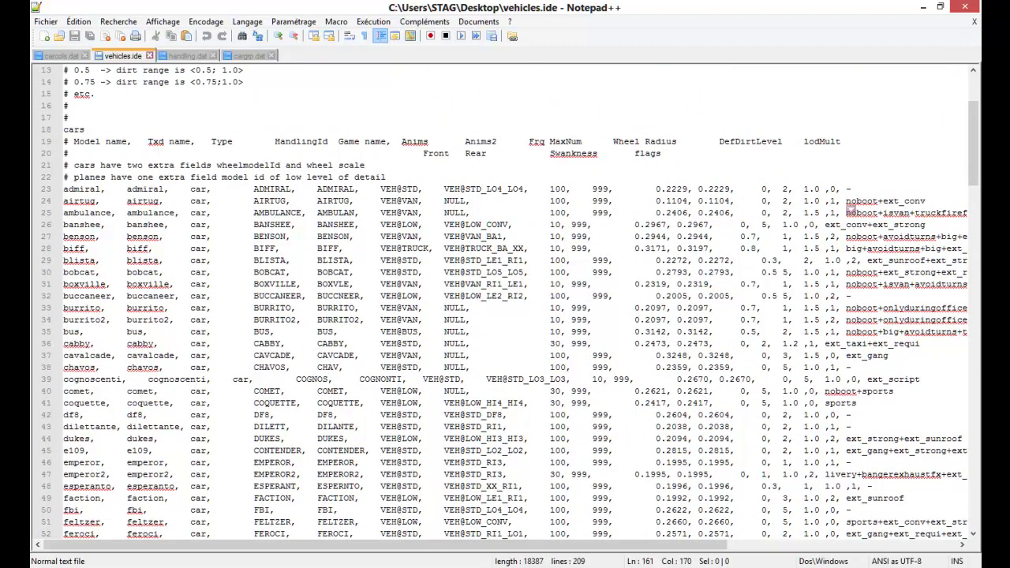
drag(974, 142, 973, 411)
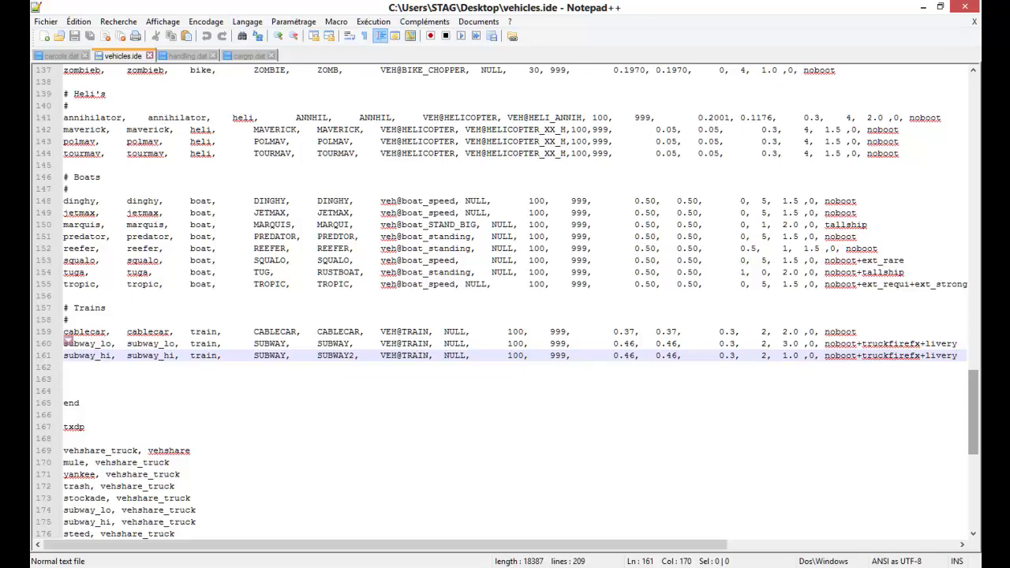
scroll(68, 341, up, 20)
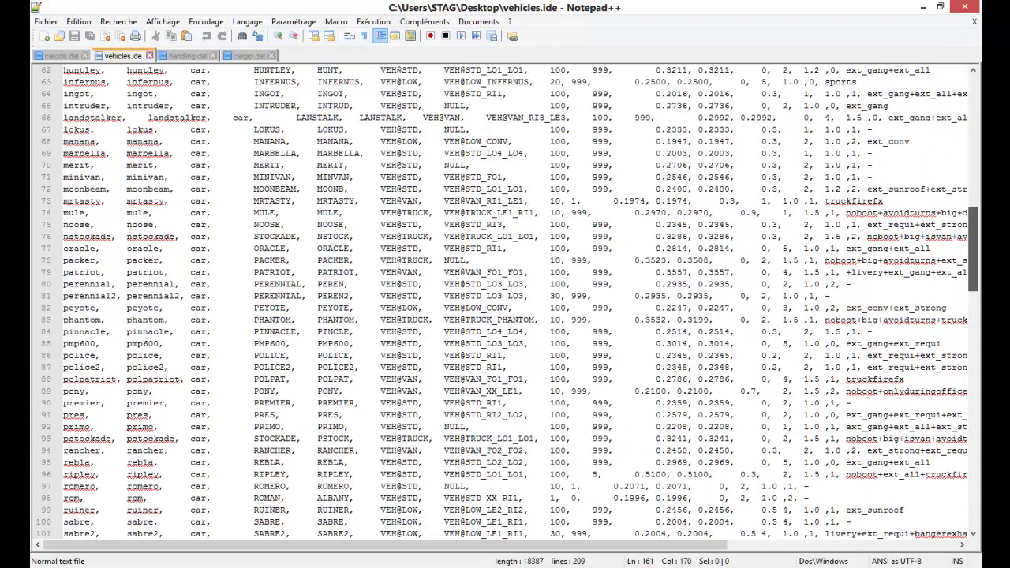
scroll(502, 304, up, 1)
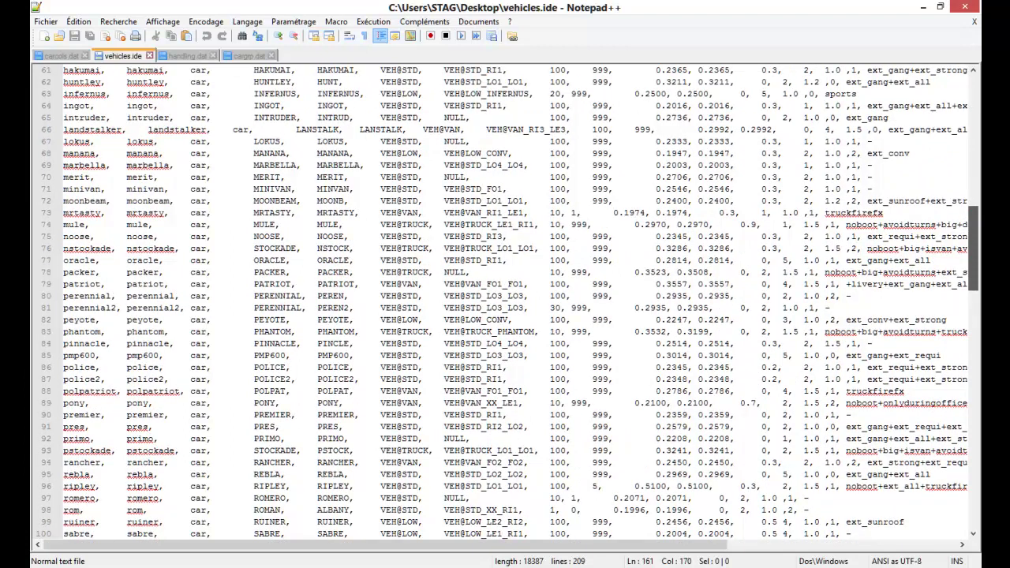
scroll(68, 235, up, 1)
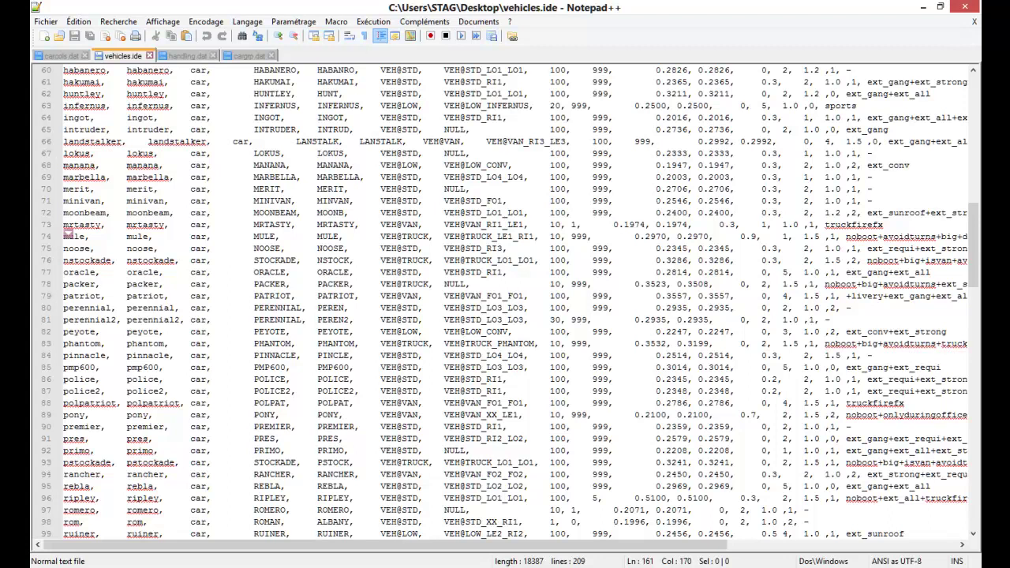
click(952, 237)
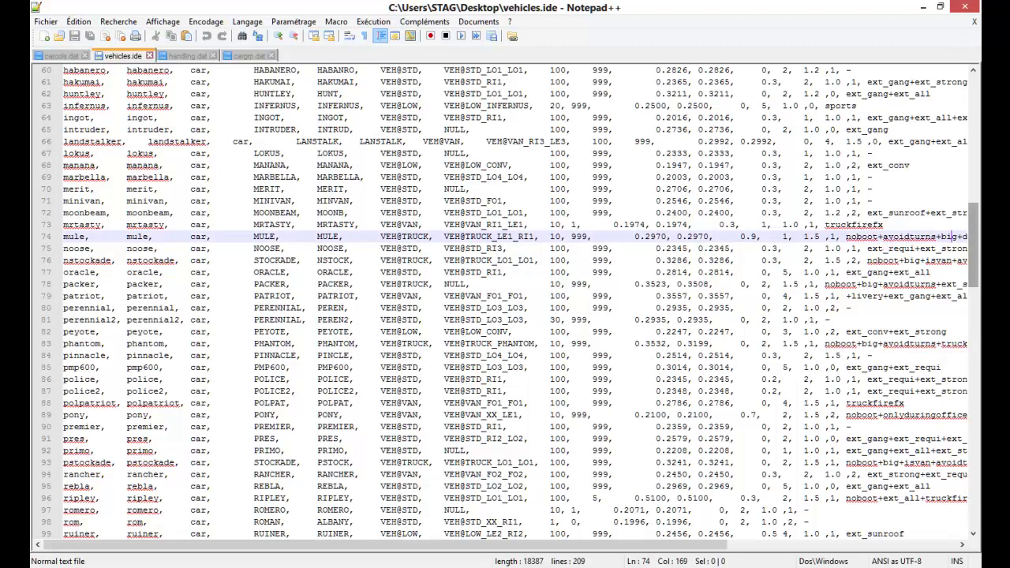
scroll(952, 237, right, 2)
key(Right)
key(Right)
key(Right)
key(Right)
key(Right)
key(Right)
key(Right)
key(Right)
key(Right)
key(Right)
key(Right)
key(Right)
key(Right)
key(Right)
key(Right)
key(Right)
key(Right)
key(Right)
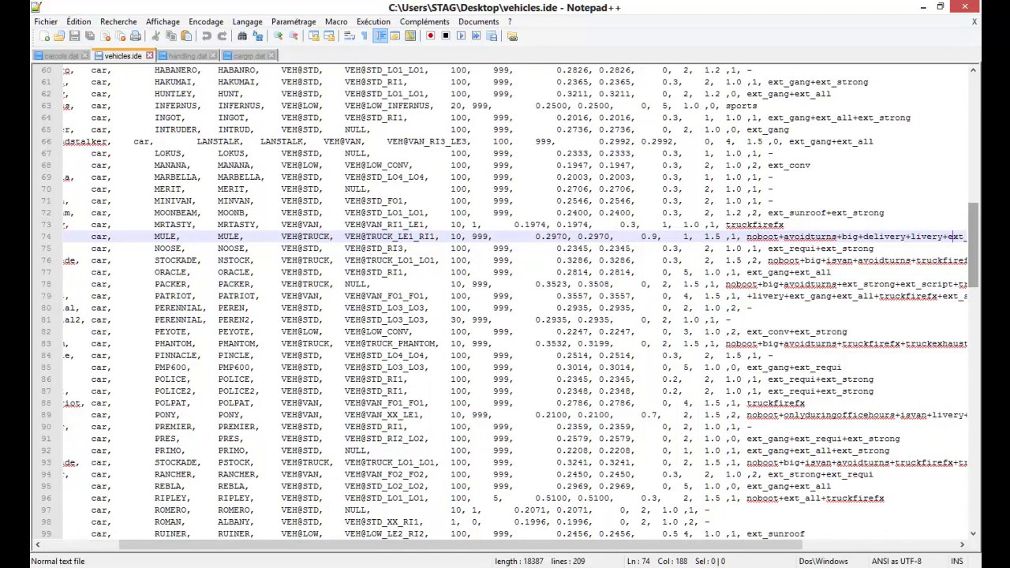
key(Right)
key(Right)
key(Right)
key(Right)
key(Right)
key(Right)
key(Right)
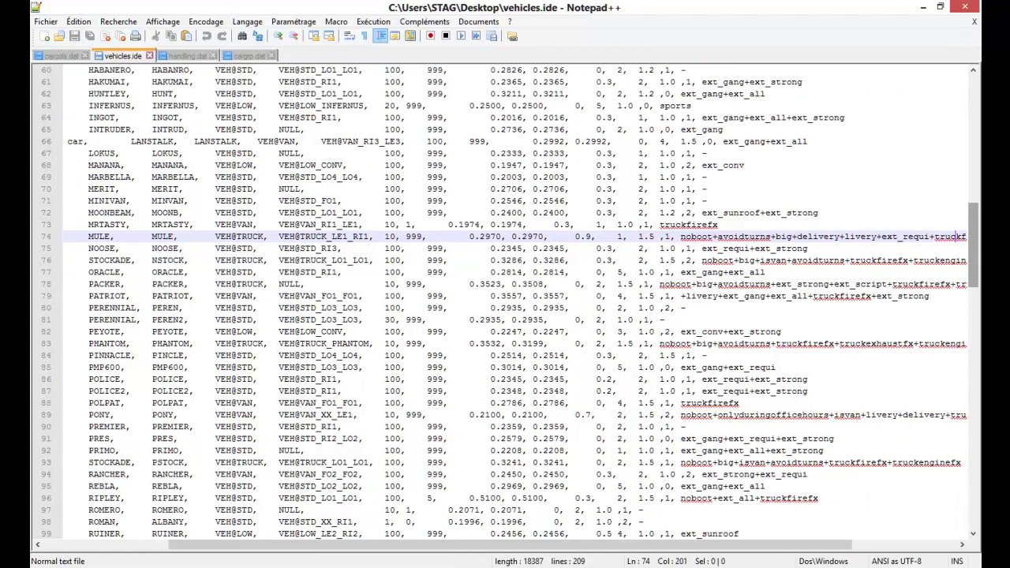
key(End)
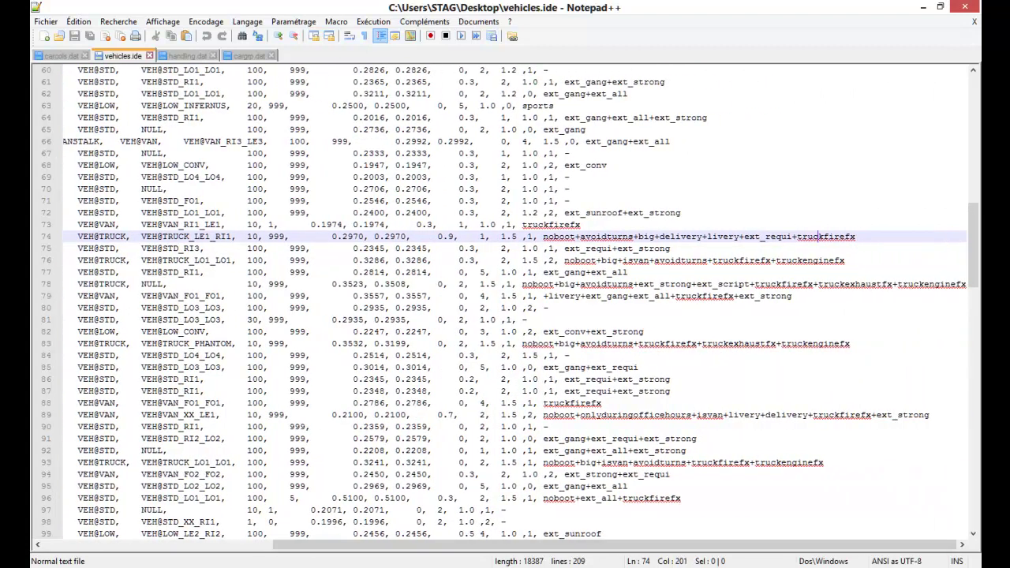
key(Return)
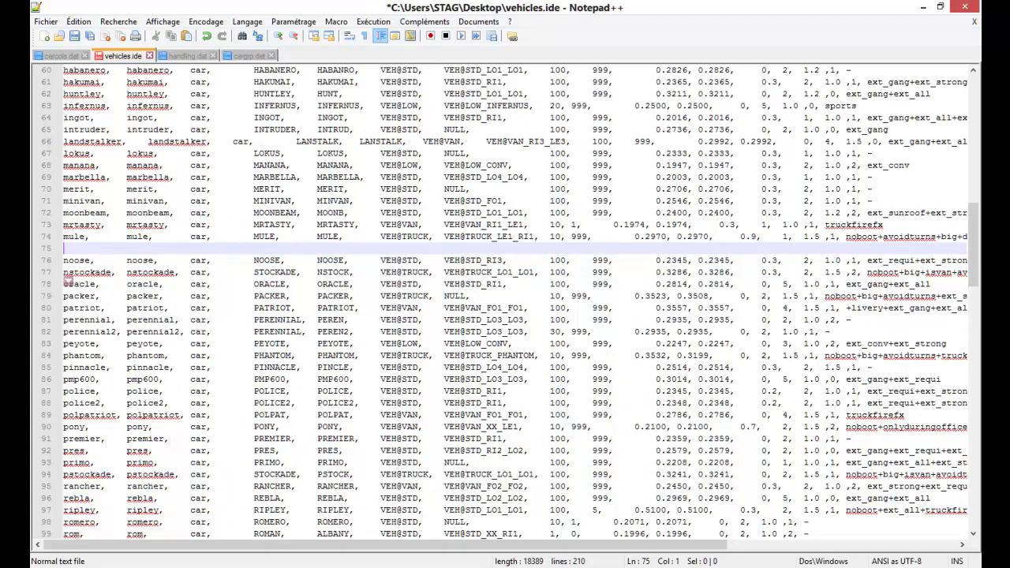
Step: Check the mustang line for vehicles.ide in Read Me.txt and close the document
key(alt+Tab)
drag(790, 557, 580, 557)
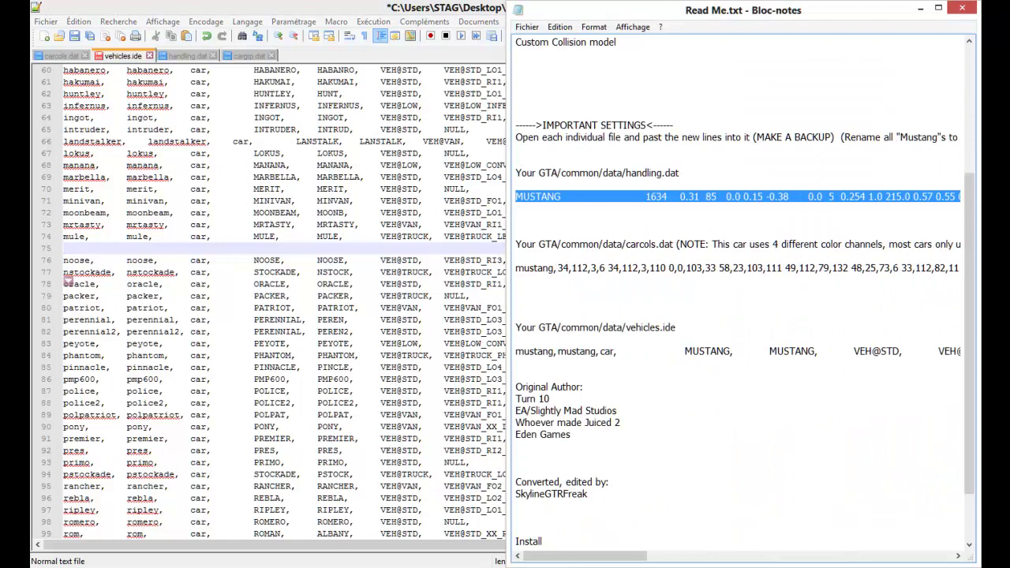
mouse_move(517, 351)
mouse_down()
mouse_move(733, 352)
mouse_move(518, 352)
mouse_move(517, 363)
mouse_up()
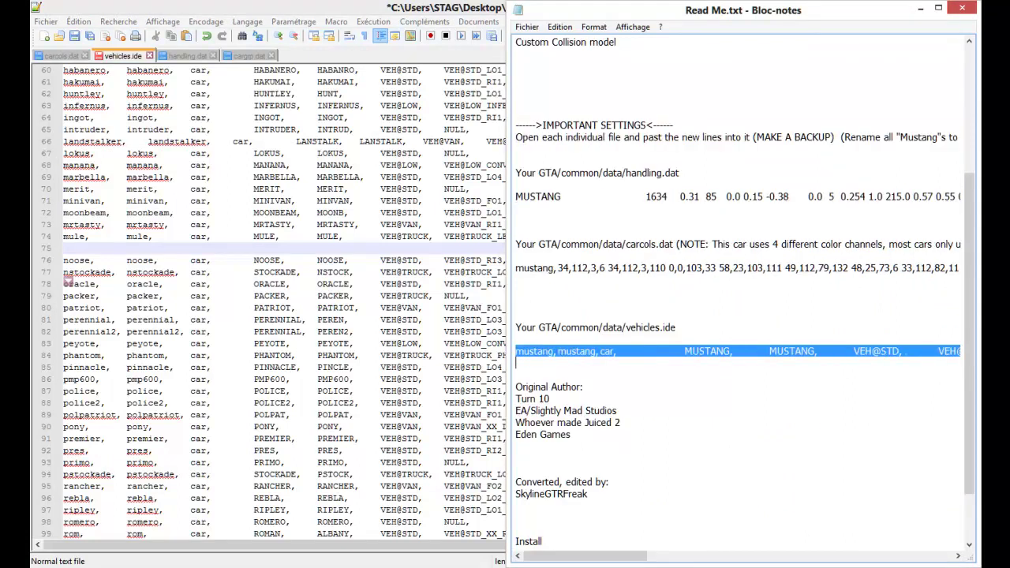
click(517, 351)
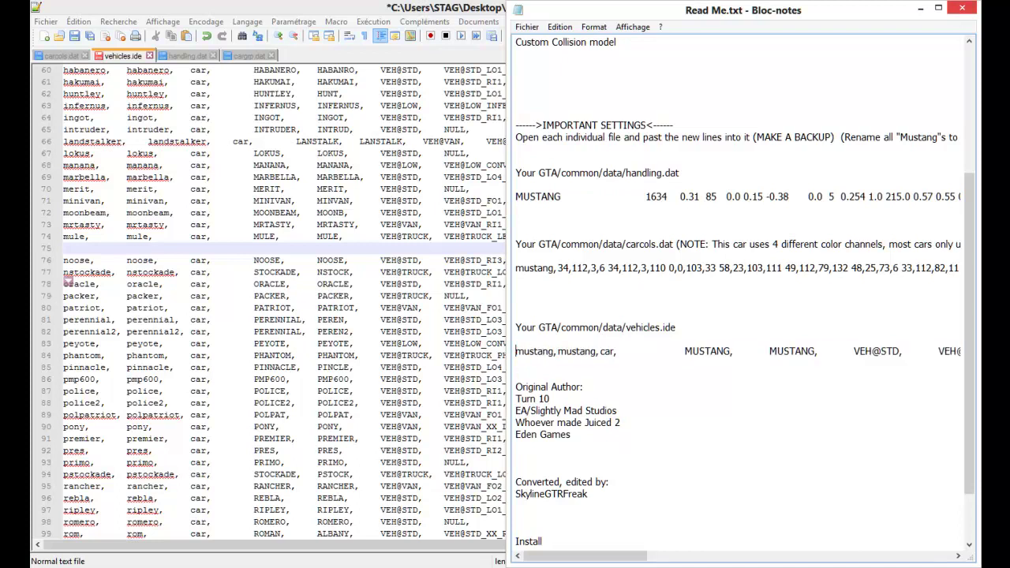
click(963, 7)
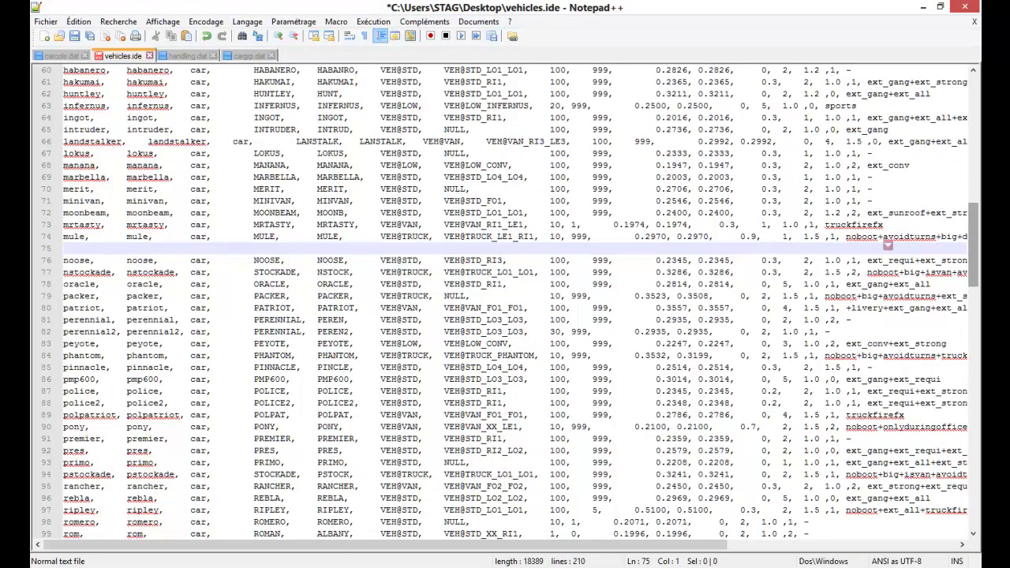
Step: Look through the cars section of vehicles.ide, including the turismo entry, for a line to use as a template
scroll(973, 237, up, 4)
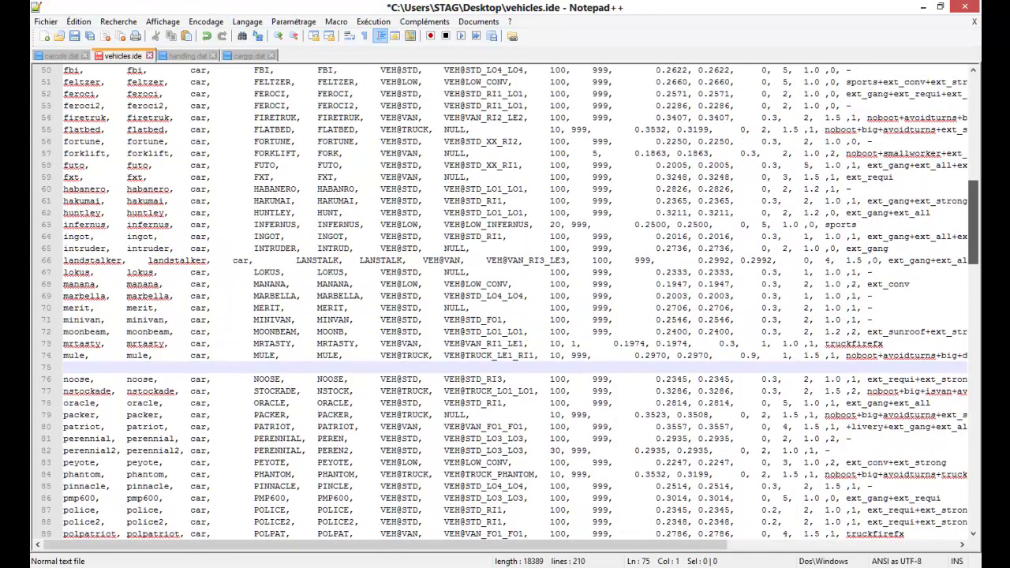
scroll(510, 303, up, 8)
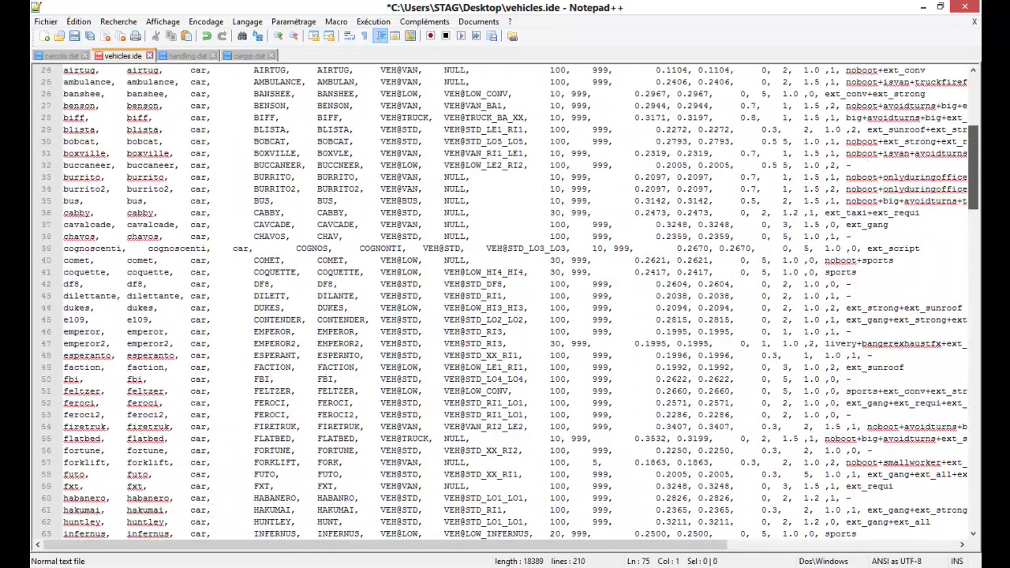
scroll(510, 303, down, 20)
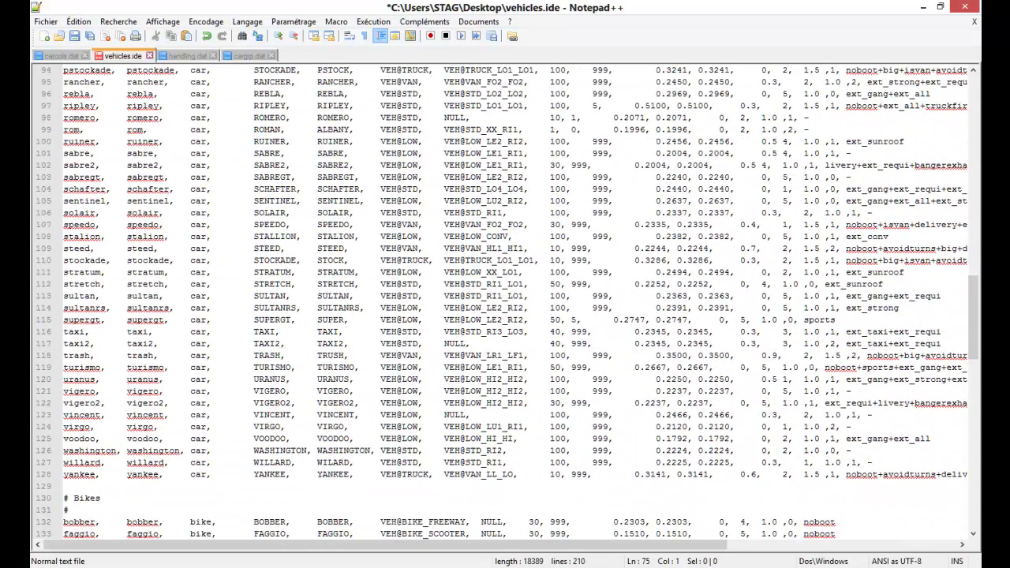
drag(66, 368, 960, 368)
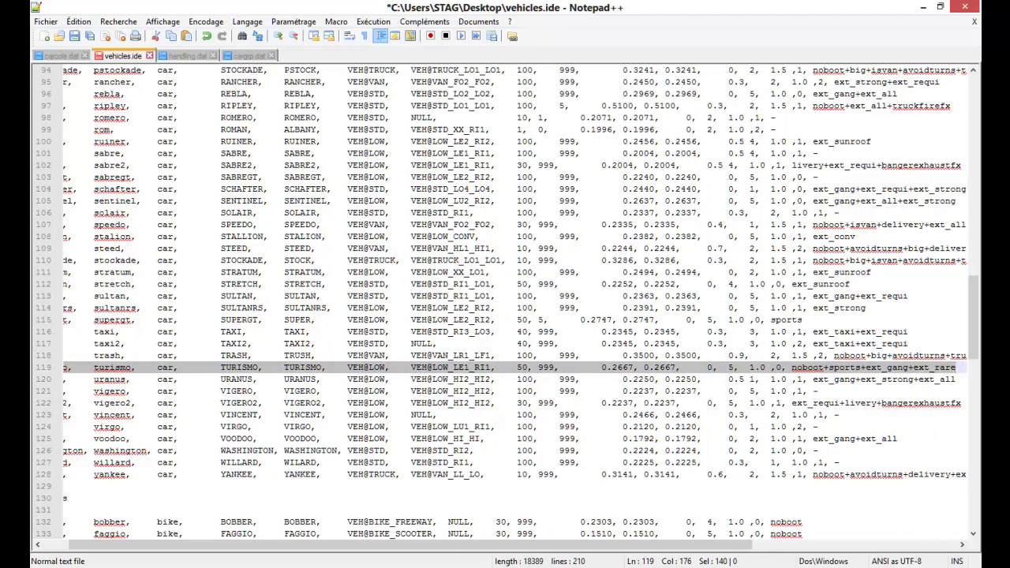
drag(711, 544, 663, 545)
drag(974, 317, 974, 150)
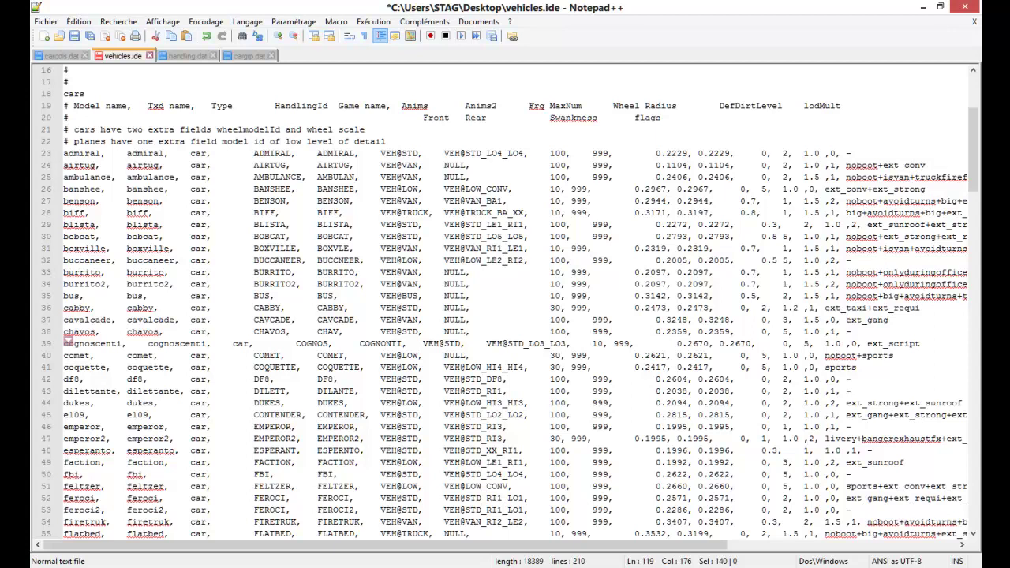
key(alt+Tab)
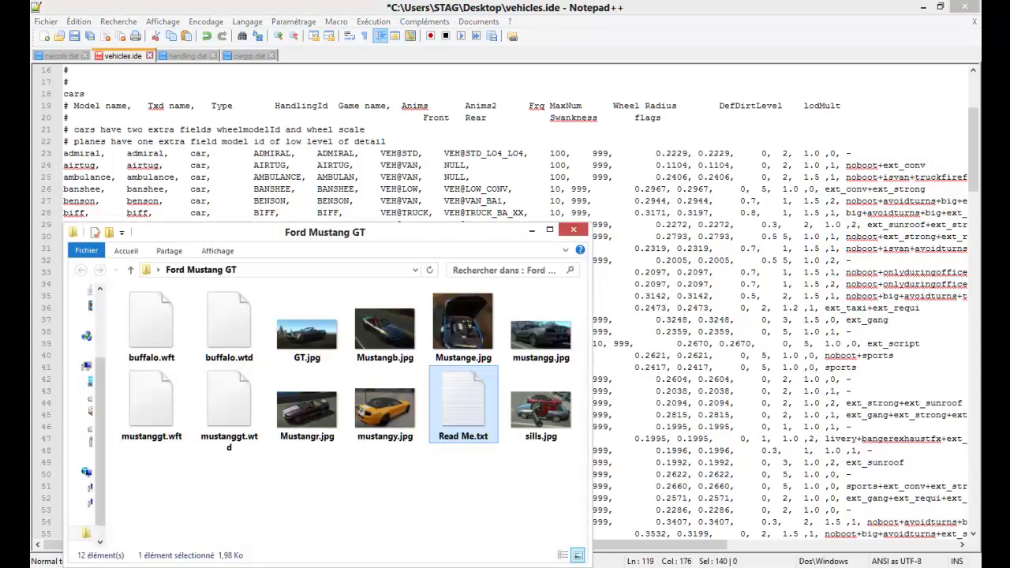
key(alt+Tab)
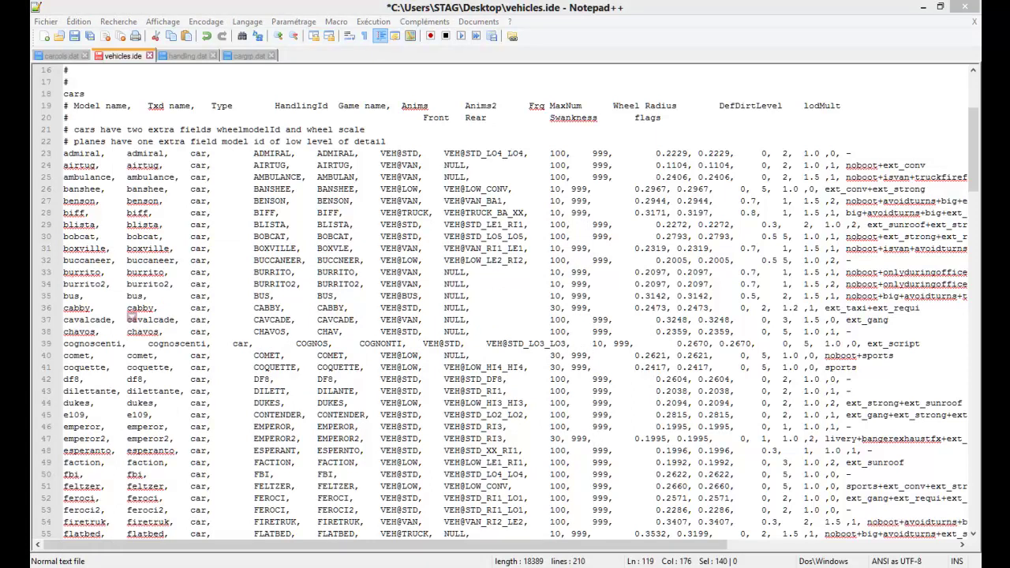
Step: Copy the banshee entry into the empty line below mule in the cars section of vehicles.ide
mouse_move(974, 150)
mouse_down()
mouse_move(973, 402)
mouse_move(973, 142)
mouse_up()
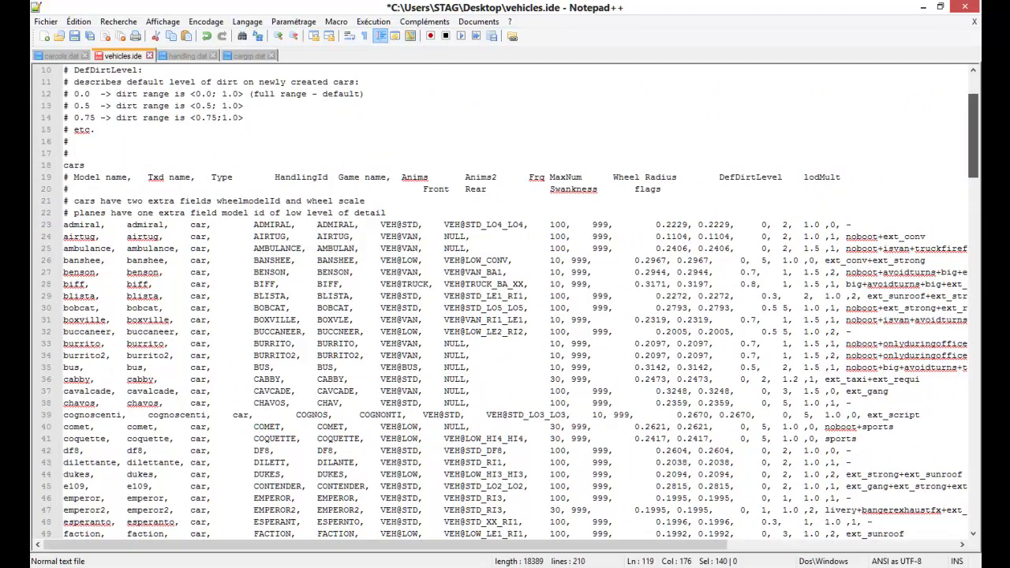
drag(974, 142, 974, 140)
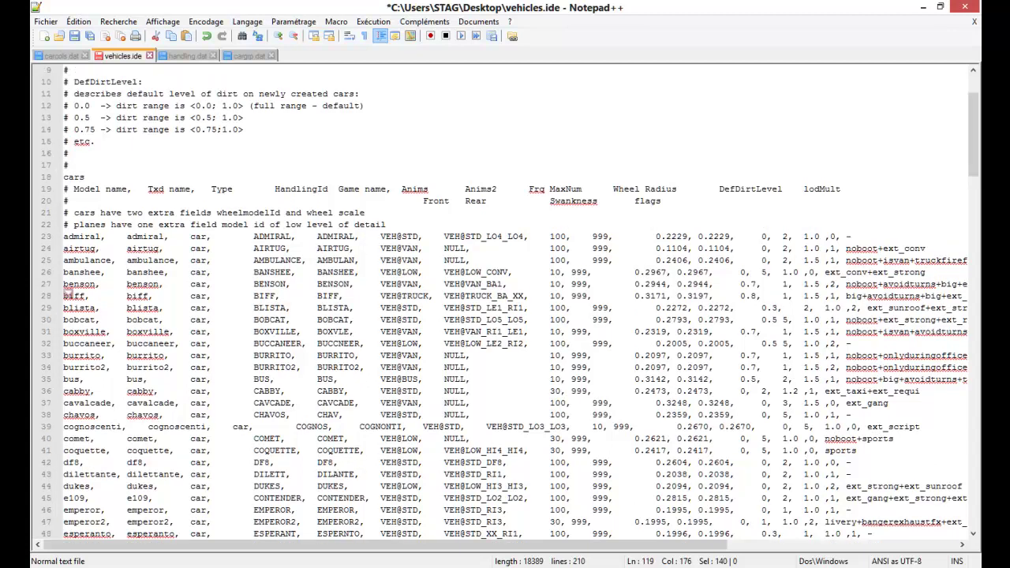
drag(65, 272, 926, 272)
key(ctrl+c)
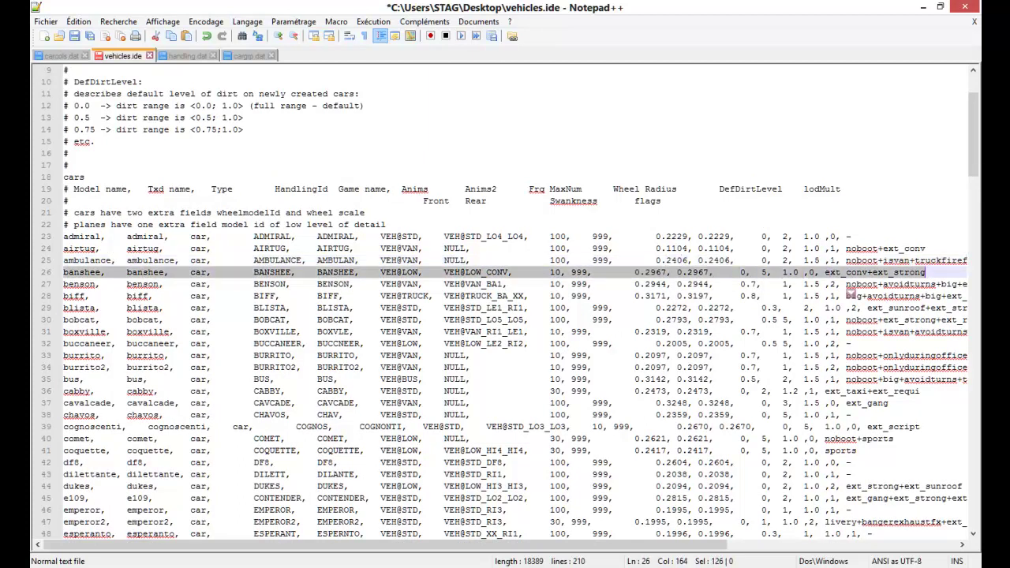
scroll(68, 439, down, 11)
click(66, 462)
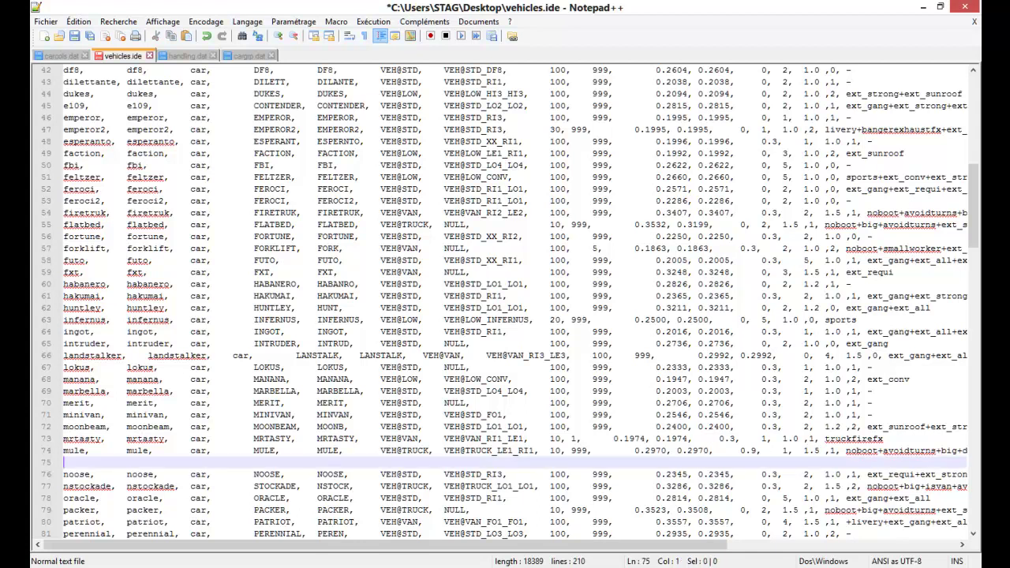
key(ctrl+v)
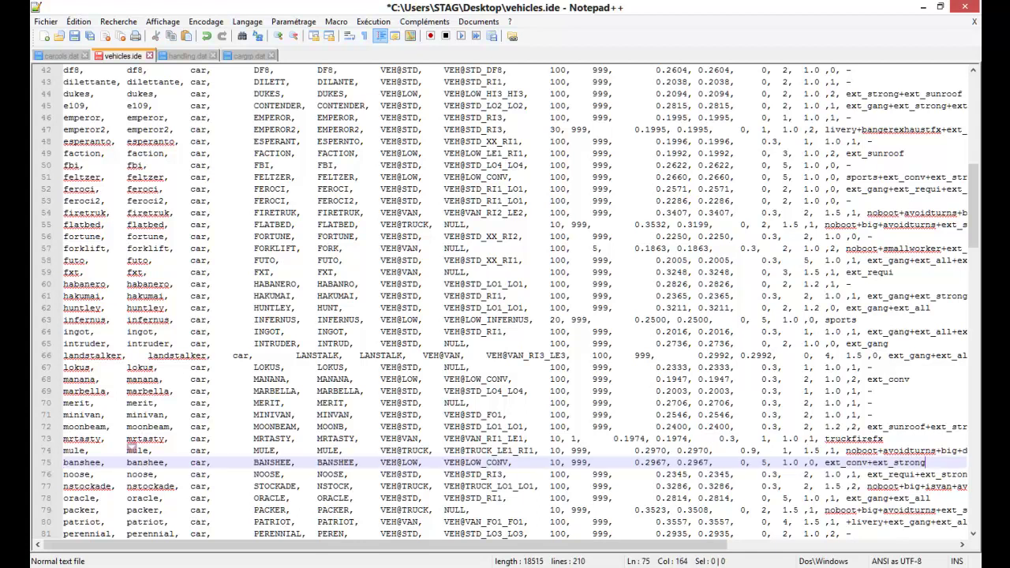
Step: Replace the model name banshee with mustanggt in the copied entry below mule
mouse_move(332, 546)
mouse_down()
mouse_move(346, 545)
mouse_move(330, 545)
mouse_up()
click(103, 463)
key(BackSpace)
key(BackSpace)
key(BackSpace)
key(BackSpace)
key(BackSpace)
key(BackSpace)
key(BackSpace)
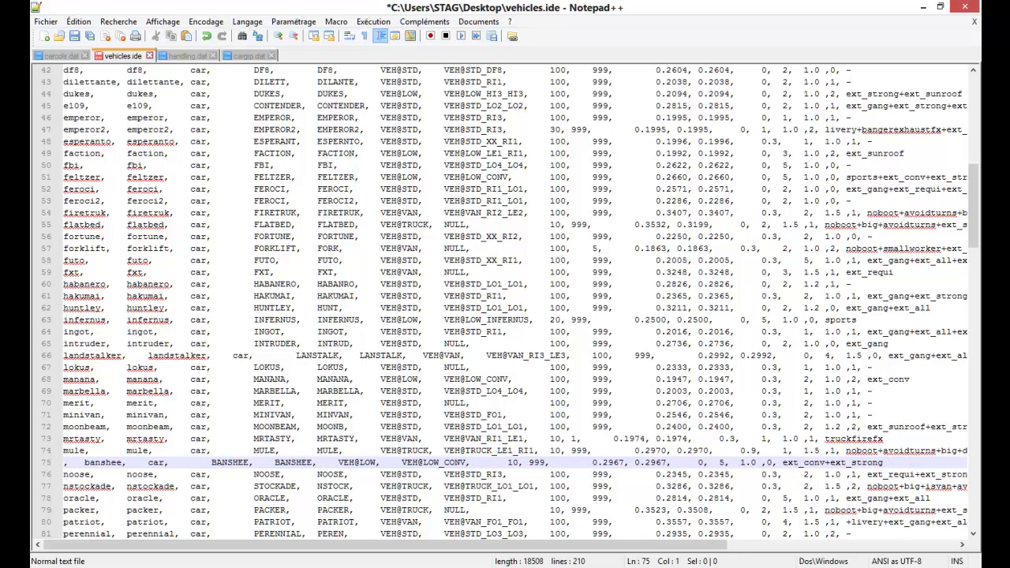
mouse_move(974, 205)
mouse_down()
mouse_move(973, 145)
mouse_move(973, 218)
mouse_up()
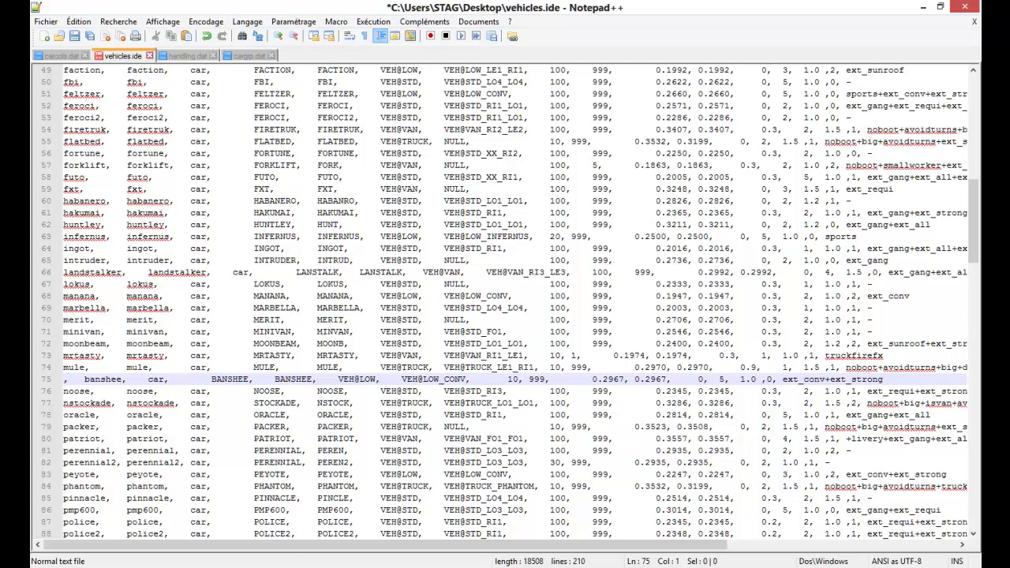
text(stanggt)
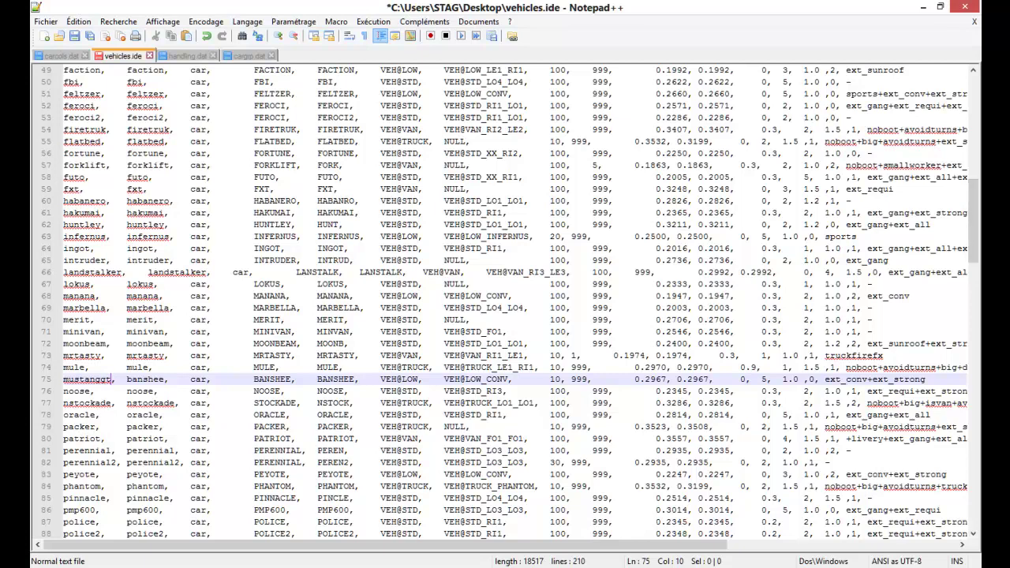
Step: Replace the Txd name banshee with mustanggt in the same entry below mule
mouse_move(974, 221)
mouse_down()
mouse_move(973, 140)
mouse_move(973, 215)
mouse_up()
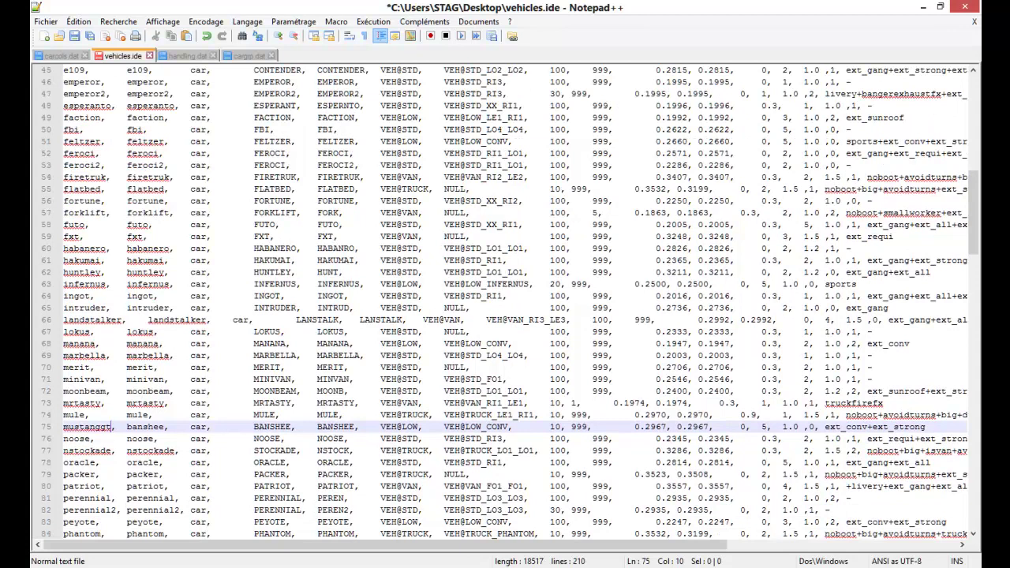
key(BackSpace)
key(BackSpace)
key(BackSpace)
key(BackSpace)
key(BackSpace)
key(BackSpace)
key(BackSpace)
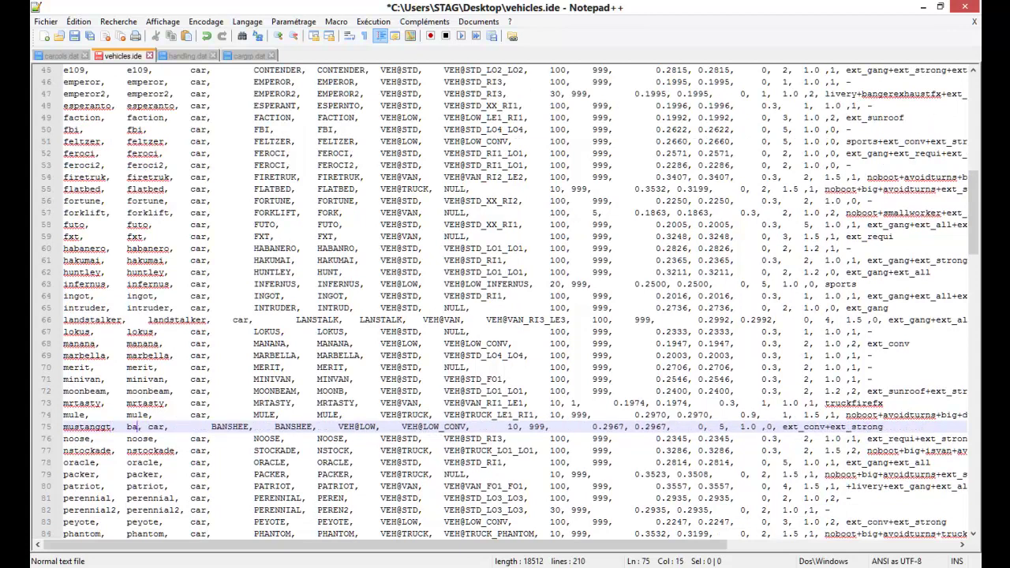
text(mustang)
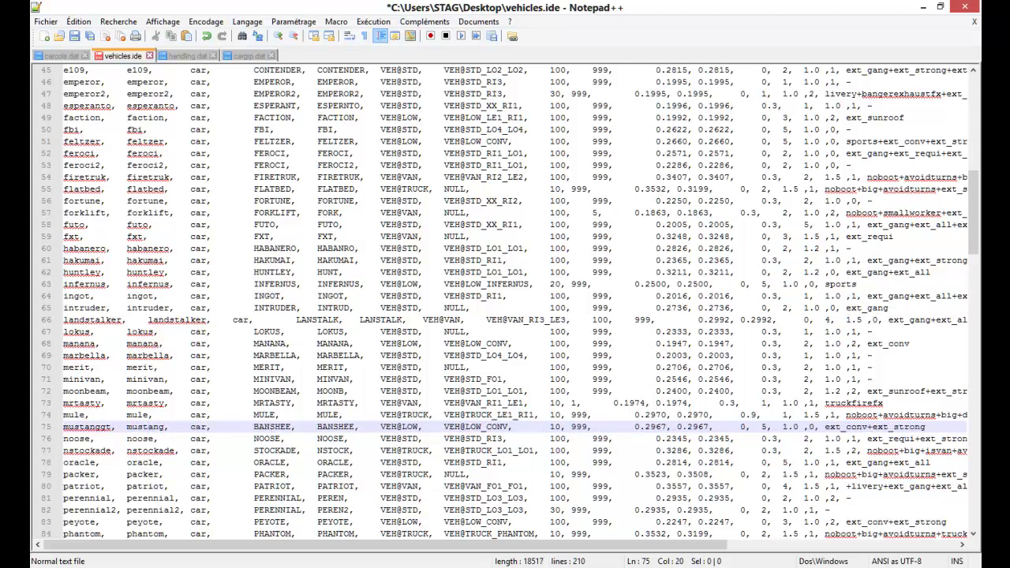
text(gt)
Step: Review the car, bike, helicopter, boat and train entries in vehicles.ide and return to the mustanggt line
drag(974, 197, 974, 170)
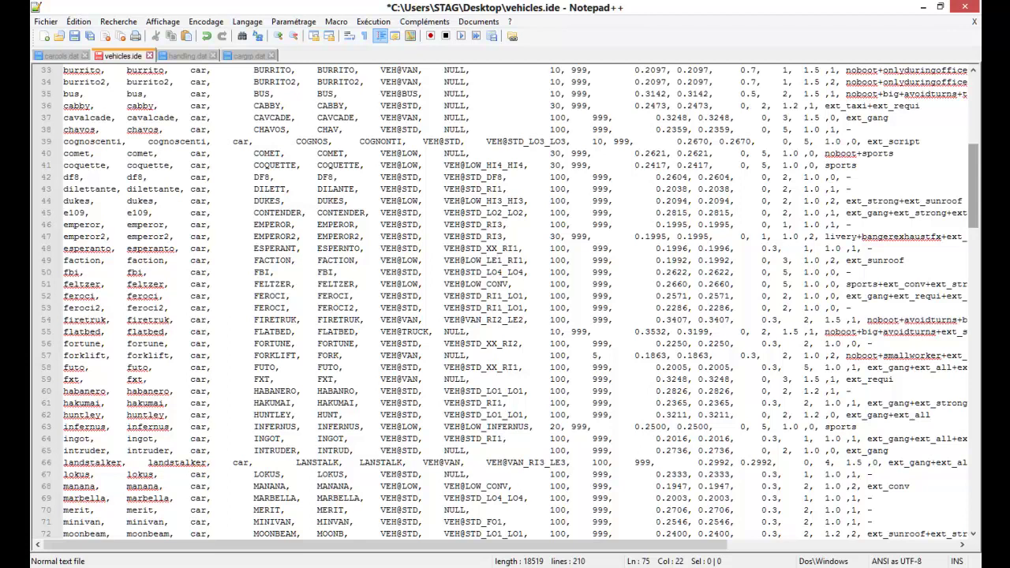
mouse_move(974, 186)
mouse_down()
mouse_move(973, 129)
mouse_move(973, 187)
mouse_up()
scroll(150, 474, down, 20)
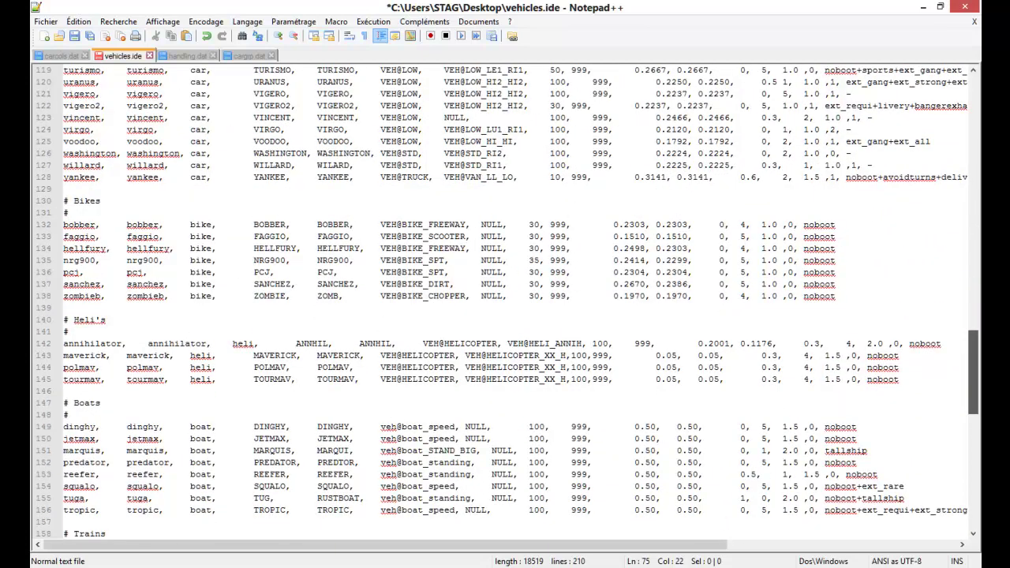
scroll(521, 303, down, 2)
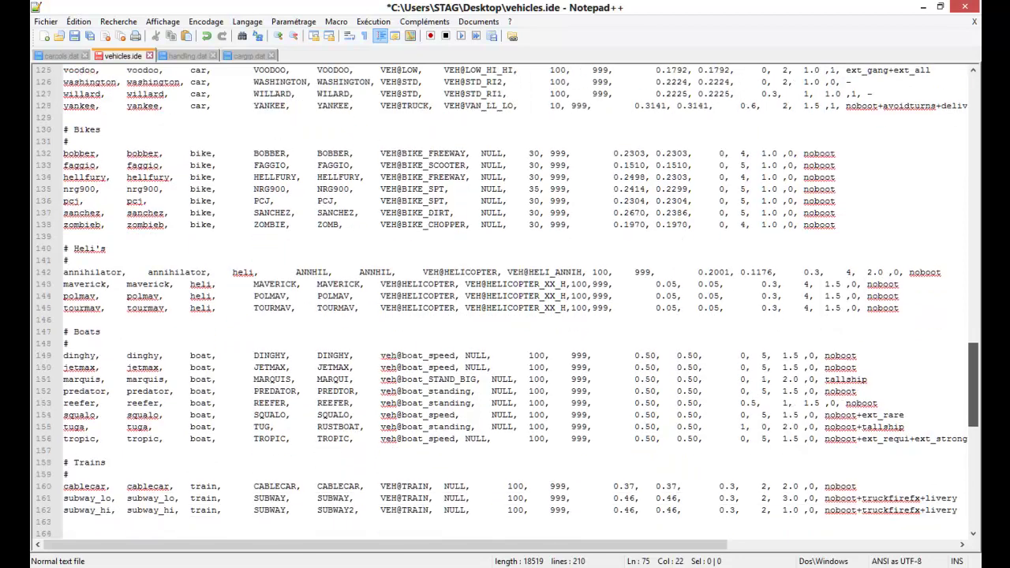
scroll(506, 300, down, 3)
scroll(505, 300, up, 9)
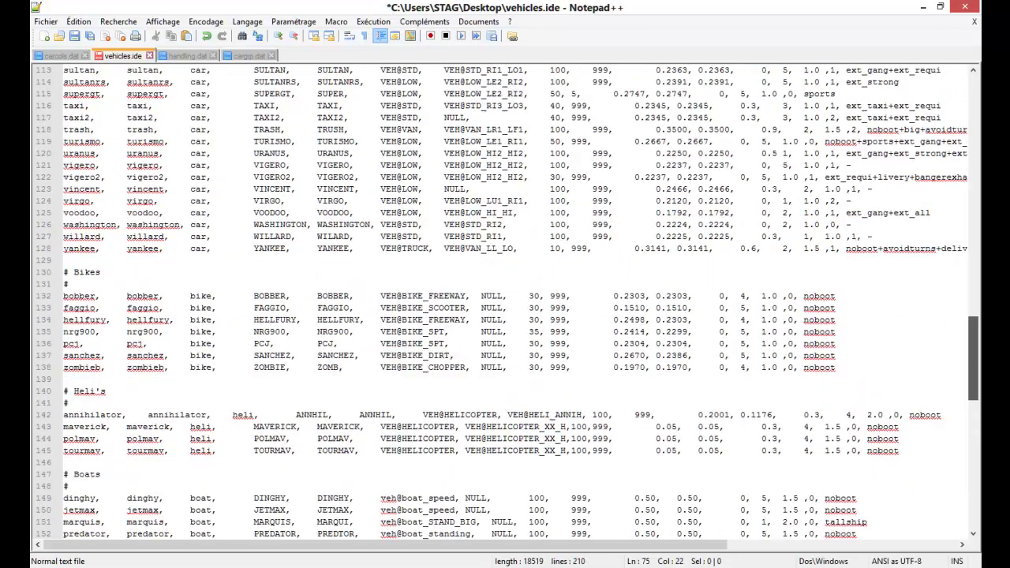
scroll(919, 355, up, 9)
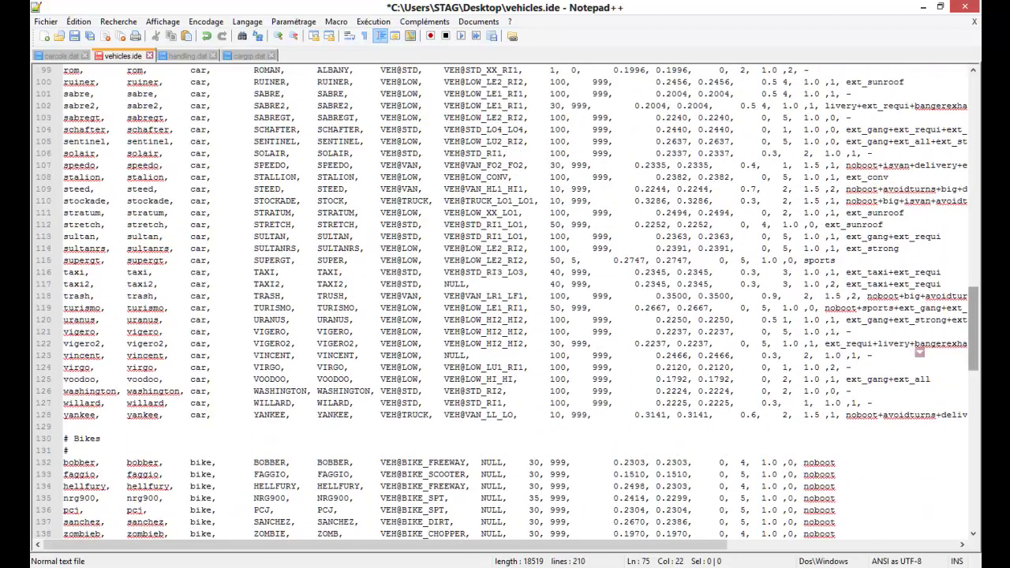
scroll(919, 356, up, 6)
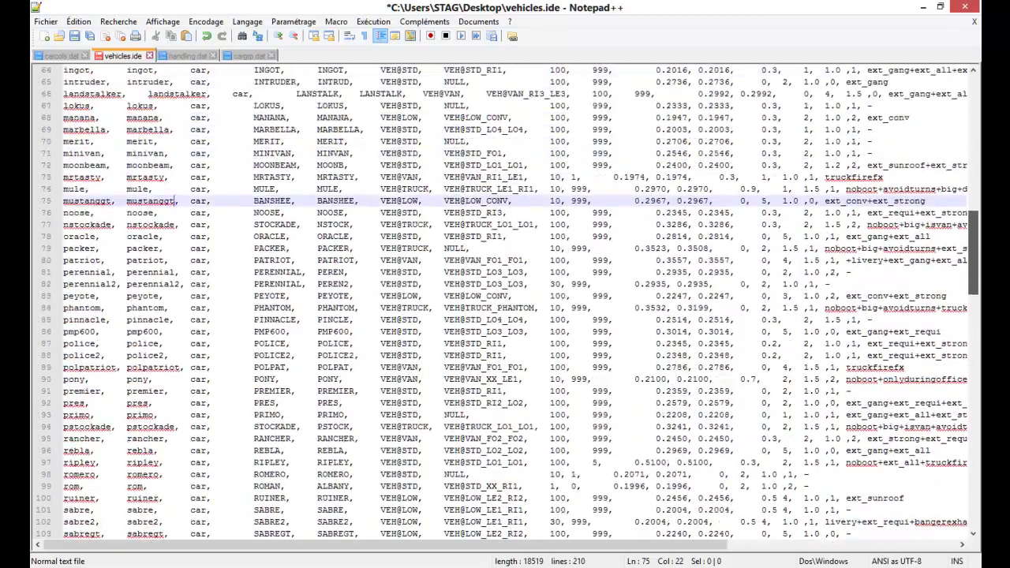
scroll(506, 300, up, 12)
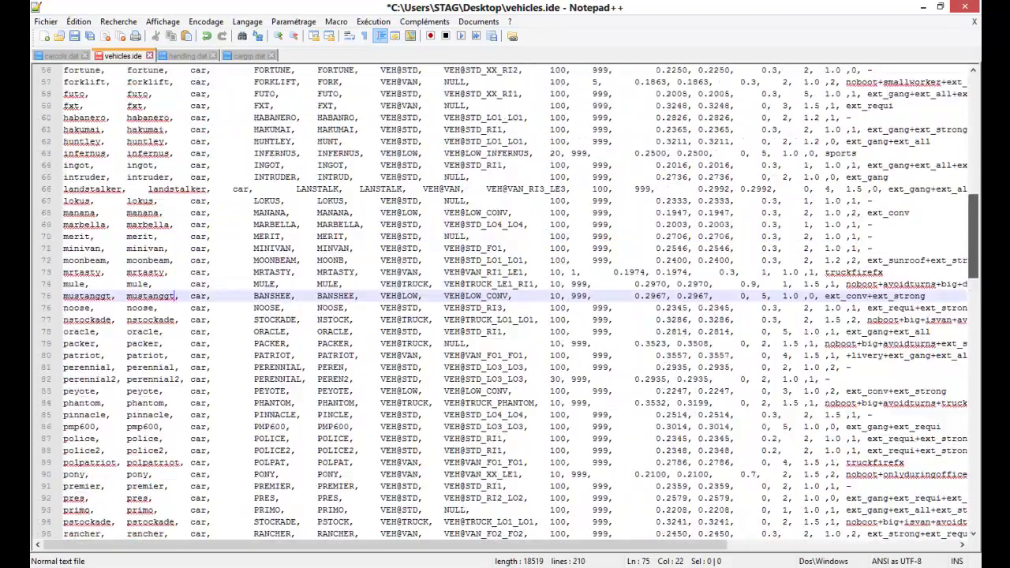
scroll(506, 304, up, 9)
scroll(505, 304, down, 20)
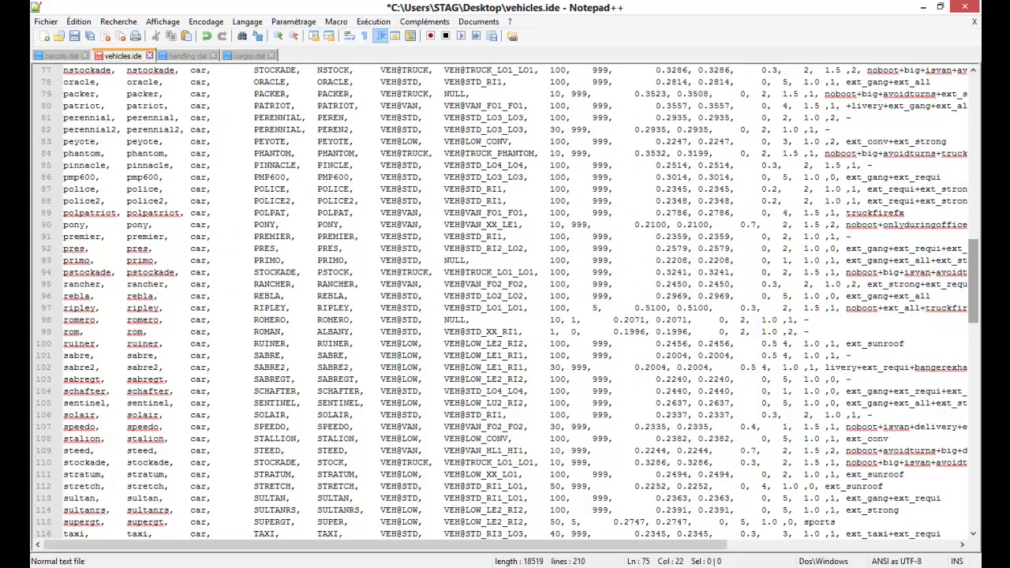
scroll(505, 304, down, 2)
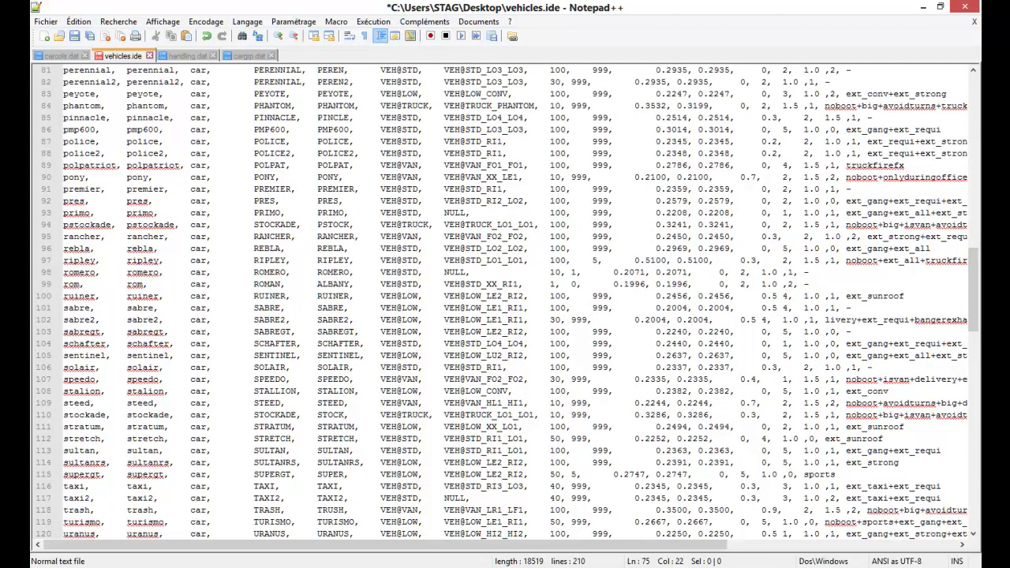
scroll(505, 304, down, 12)
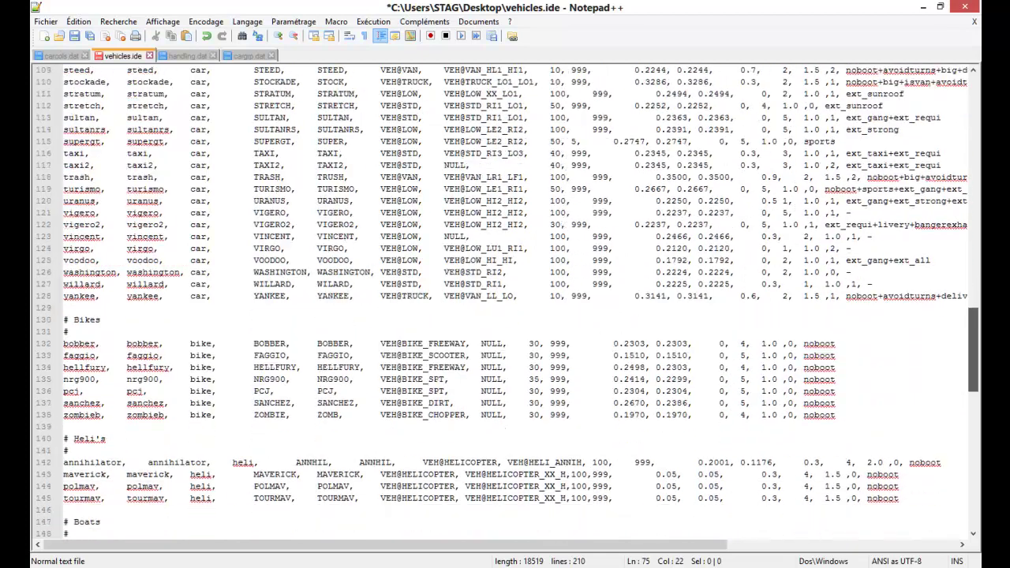
scroll(505, 304, up, 1)
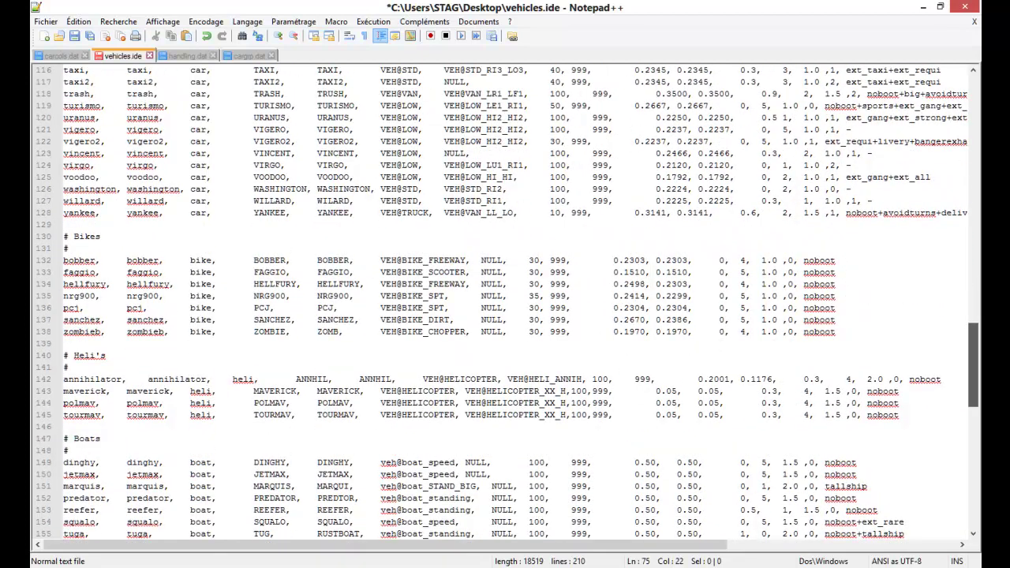
scroll(506, 304, up, 2)
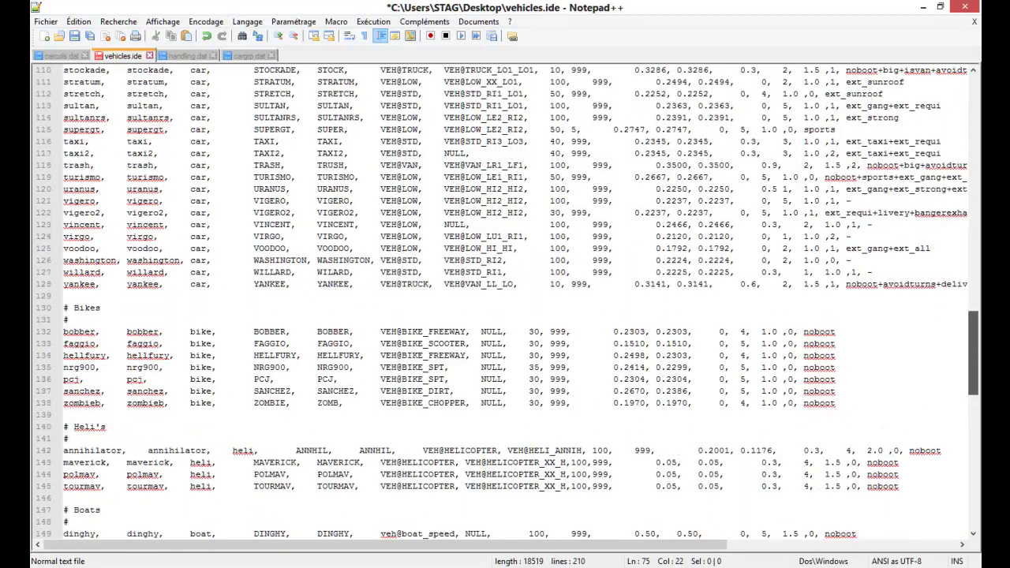
scroll(506, 304, up, 14)
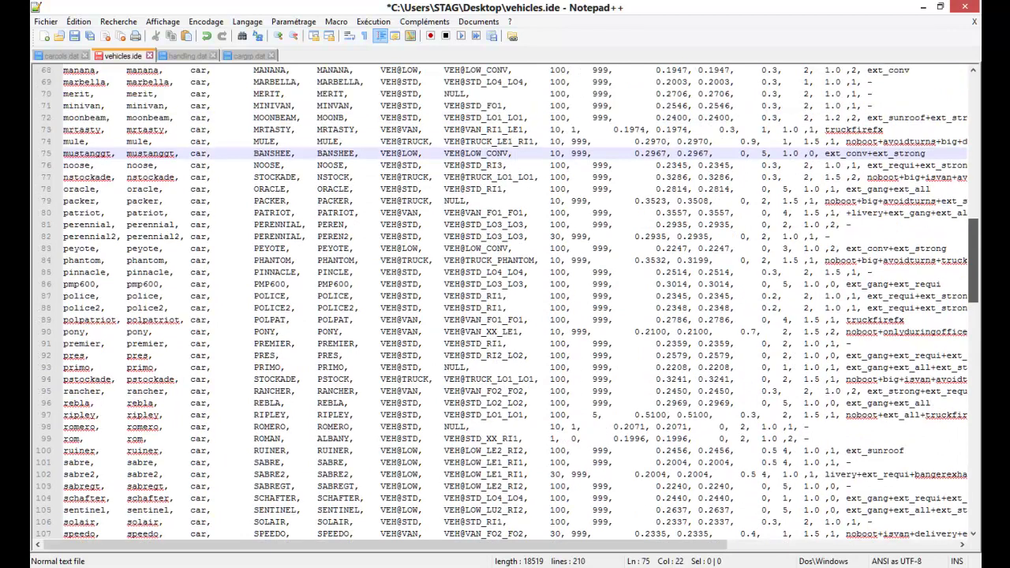
Step: Replace the HandlingId BANSHEE with MUSTANGGT in the mustanggt entry of vehicles.ide
scroll(505, 304, up, 1)
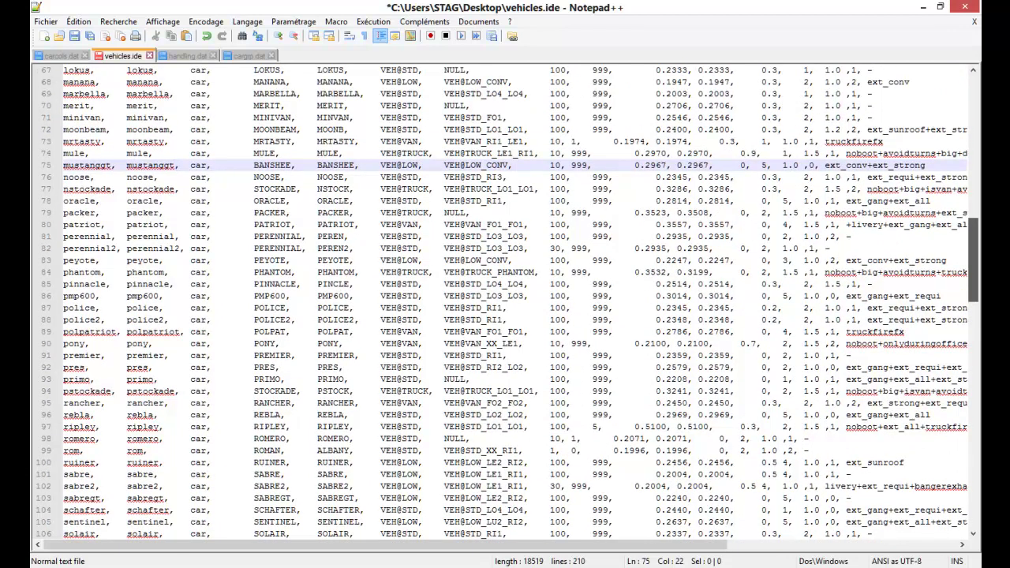
scroll(506, 304, up, 3)
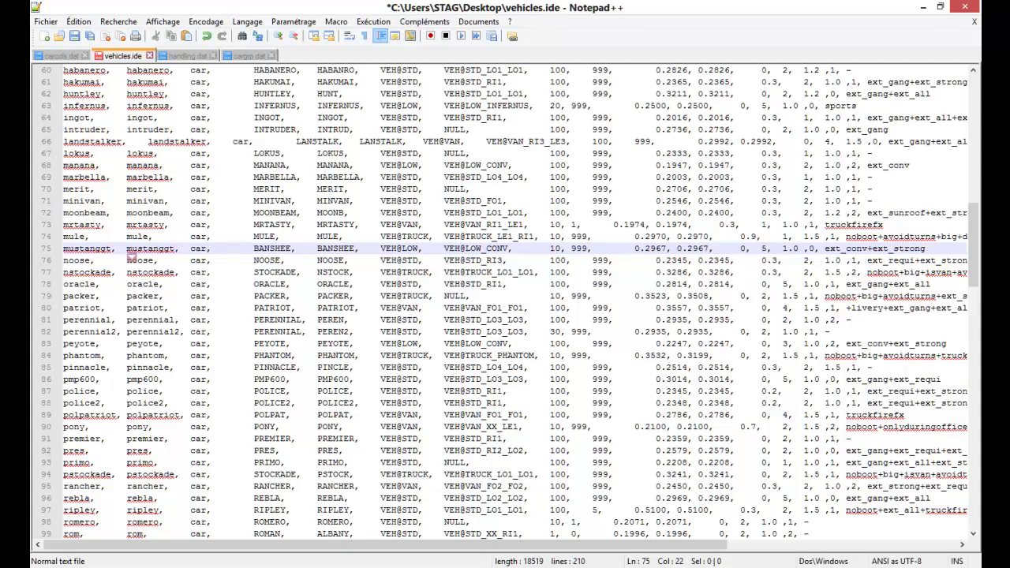
mouse_move(974, 237)
mouse_down()
mouse_move(973, 136)
mouse_move(974, 222)
mouse_up()
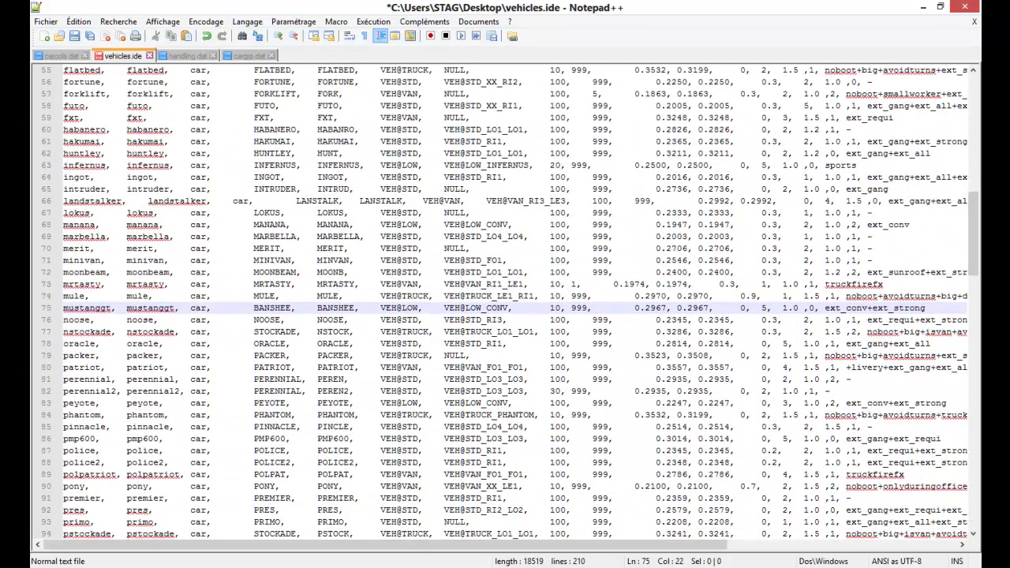
click(290, 308)
key(BackSpace)
key(BackSpace)
key(BackSpace)
key(BackSpace)
key(BackSpace)
key(BackSpace)
key(BackSpace)
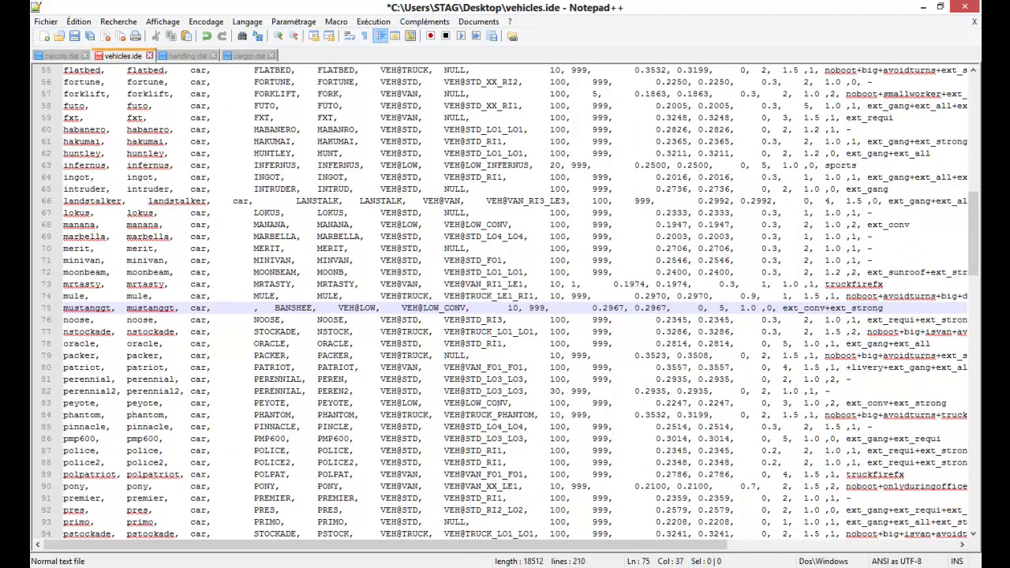
text(MUSTA)
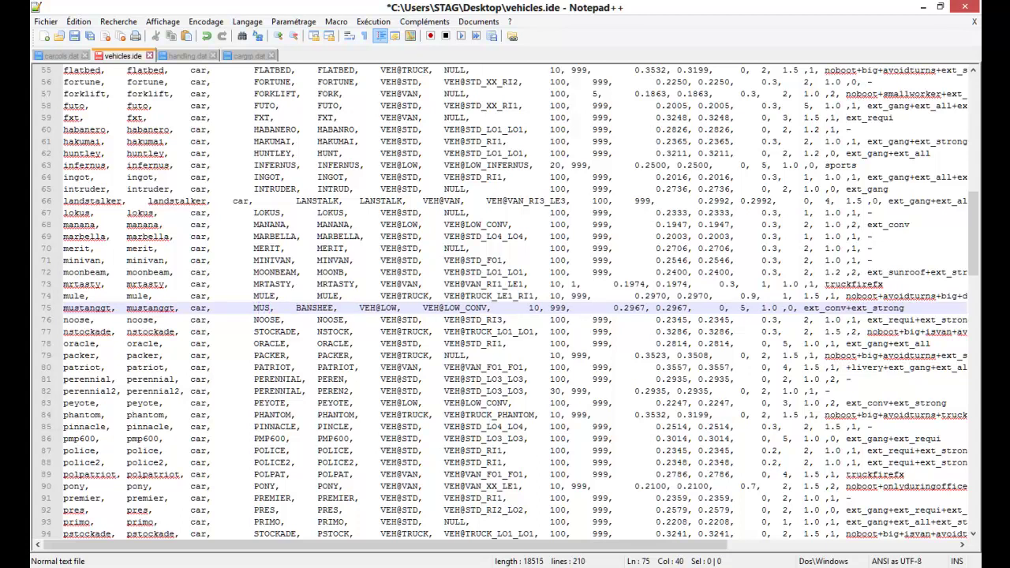
text(NGGT)
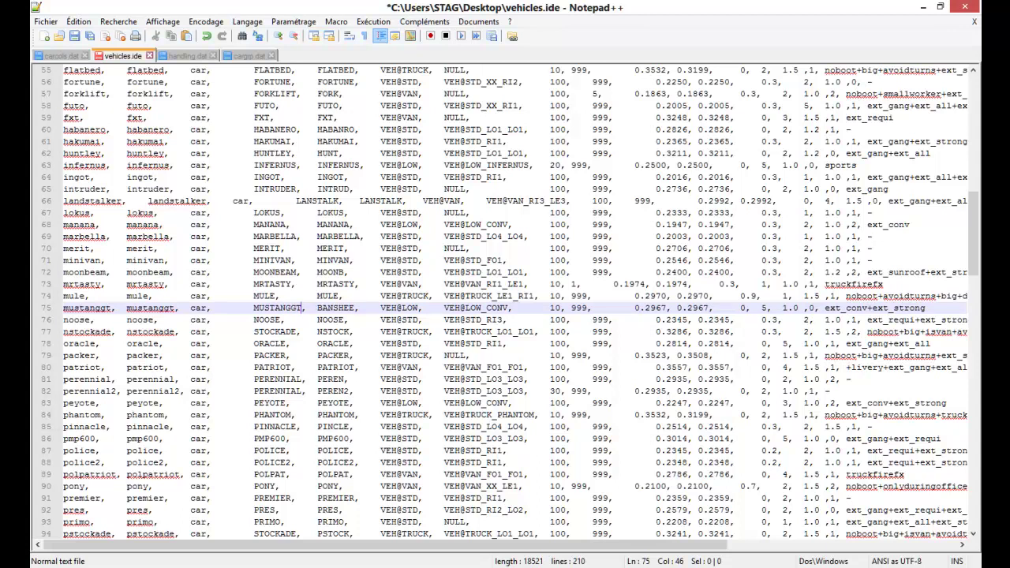
Step: Rename the MUSTANG handling entry to MUSTANGGT at the end of the planes section in handling.dat
key(ctrl+Tab)
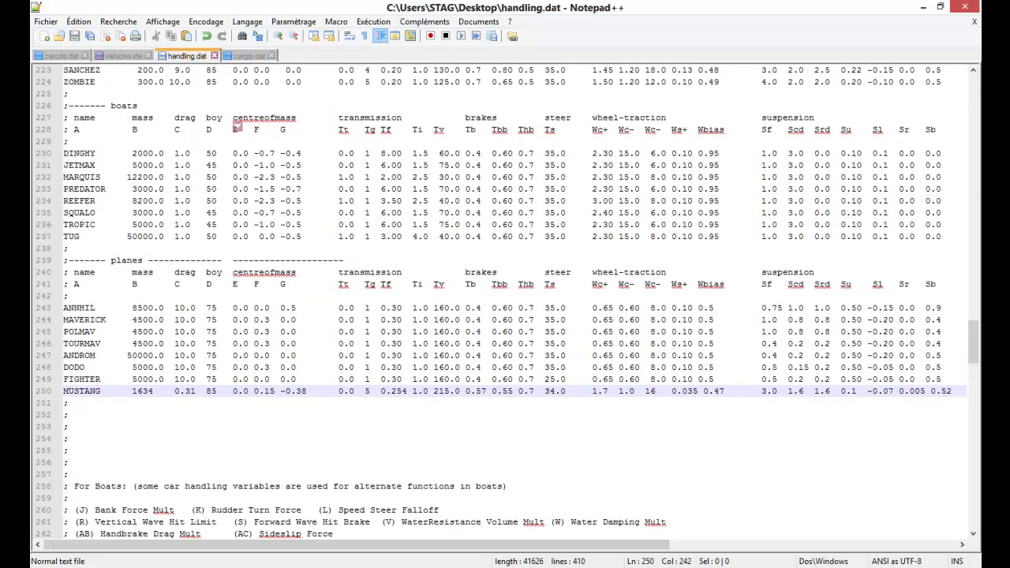
click(101, 392)
text(GT)
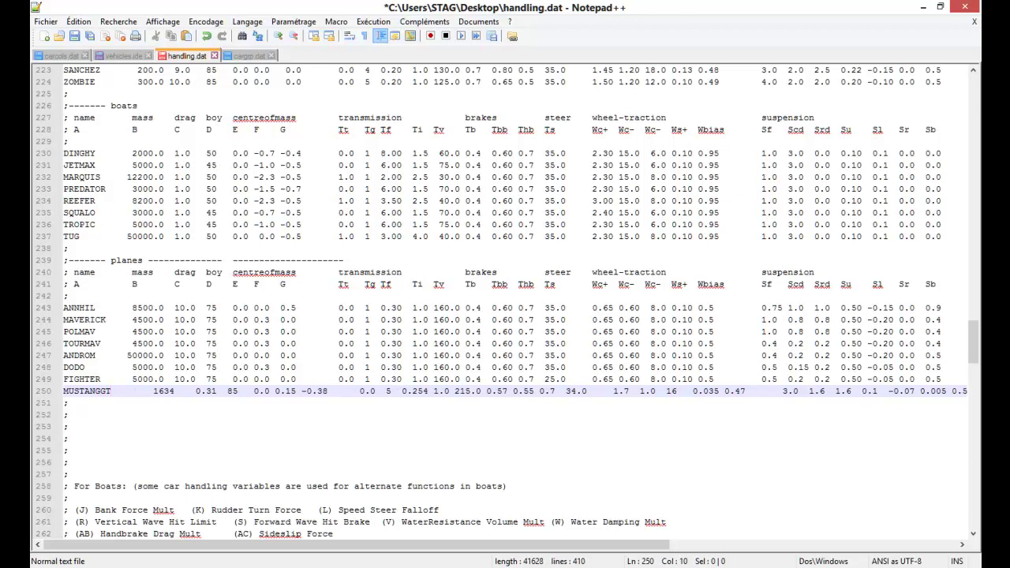
Step: Rename the mustang color entry below yankee to mustanggt in carcols.dat, and save both carcols.dat and handling.dat
key(ctrl+Tab)
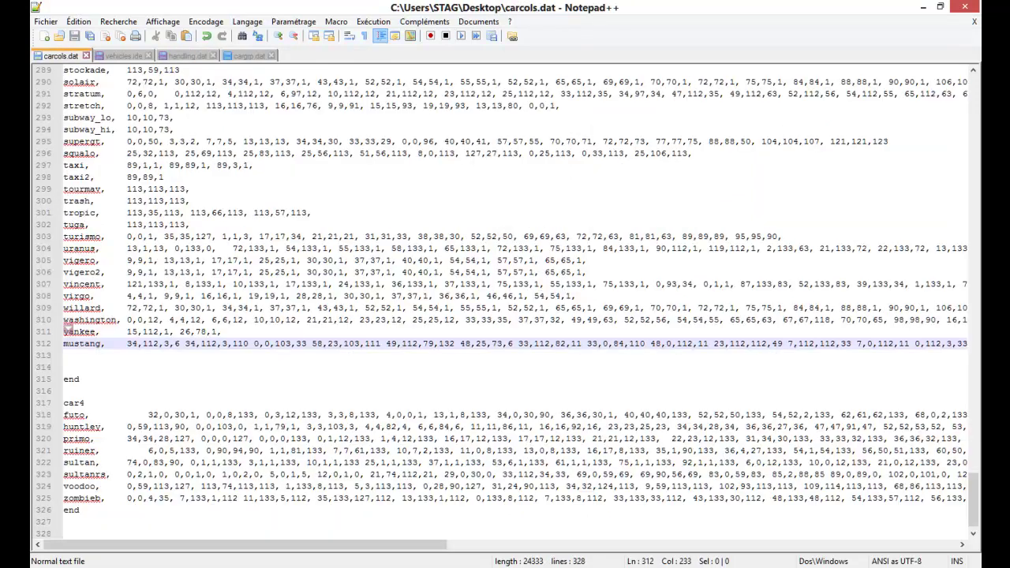
text(gt)
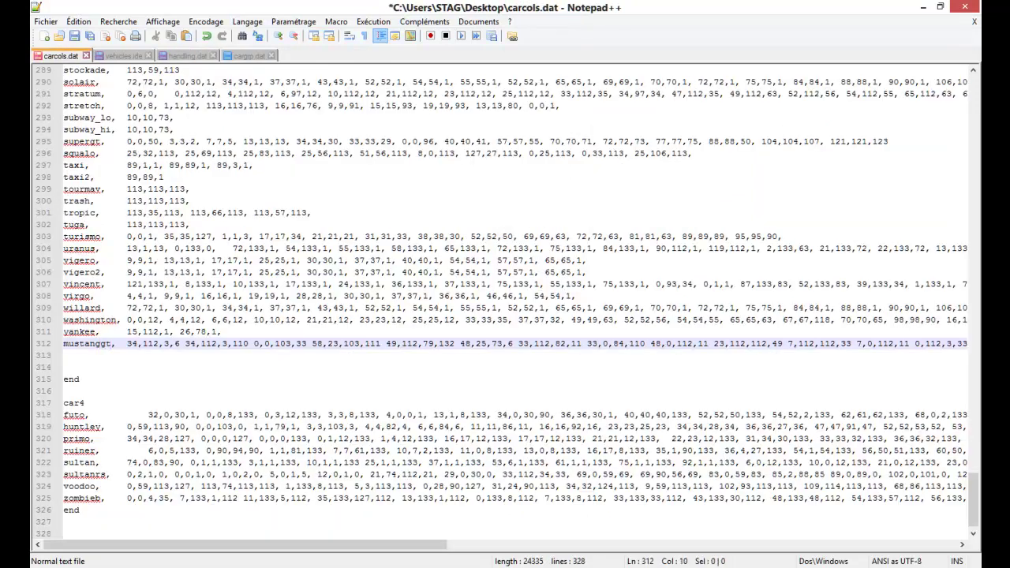
key(ctrl+s)
key(ctrl+Tab)
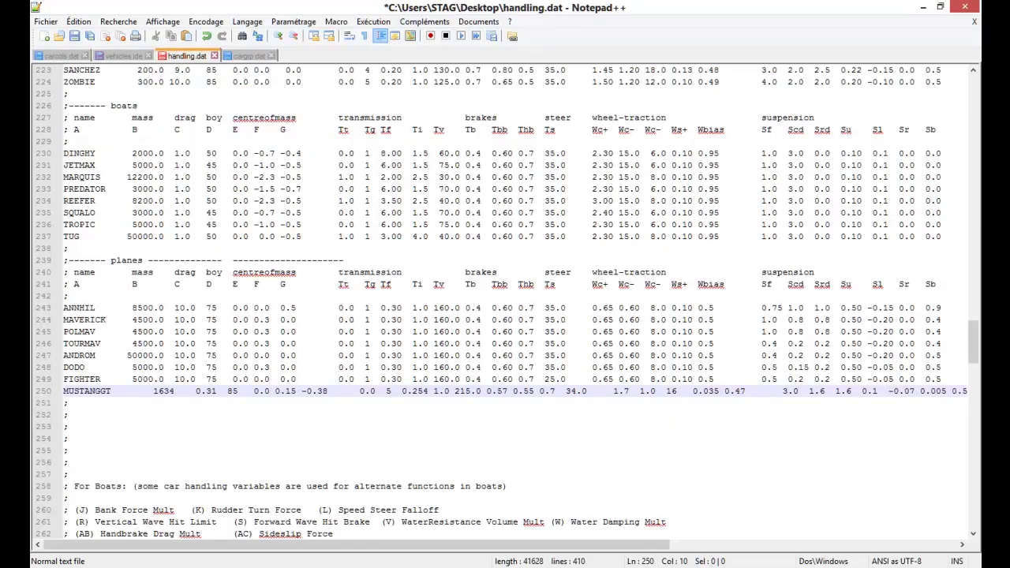
key(ctrl+s)
Step: Examine the mustanggt entry in vehicles.ide against the column headings and the other car entries
key(ctrl+Tab)
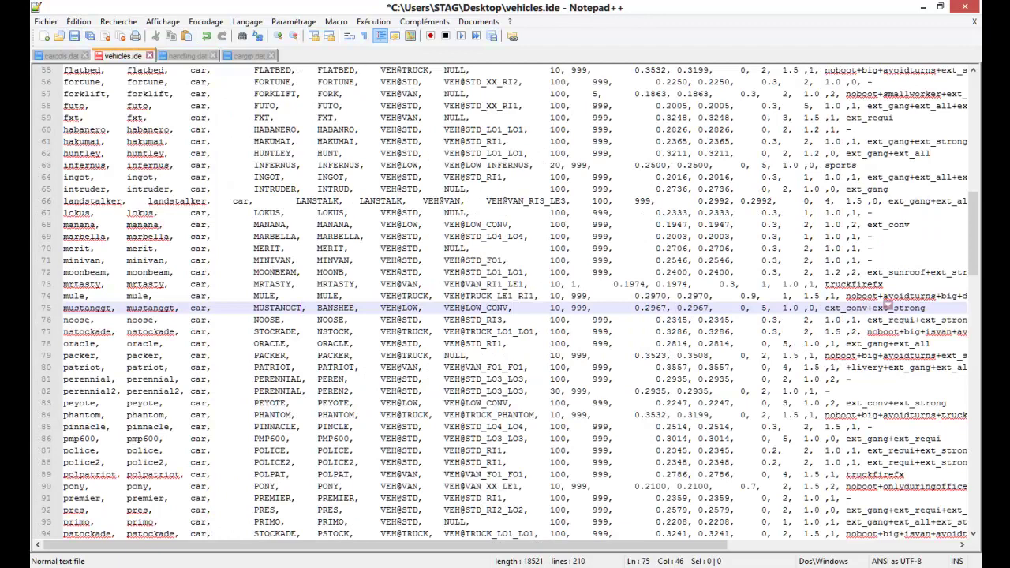
drag(974, 233, 974, 210)
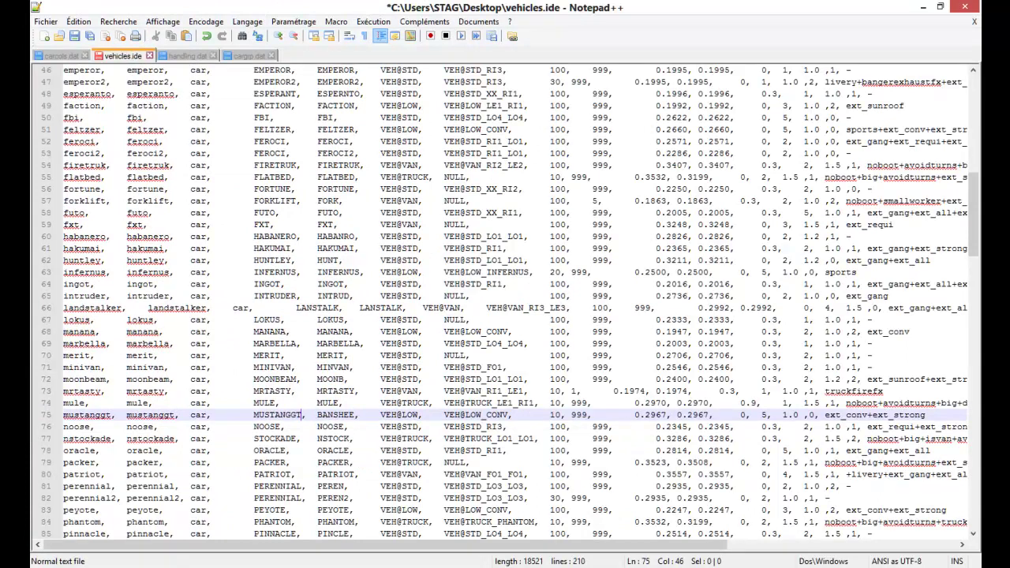
scroll(510, 304, up, 10)
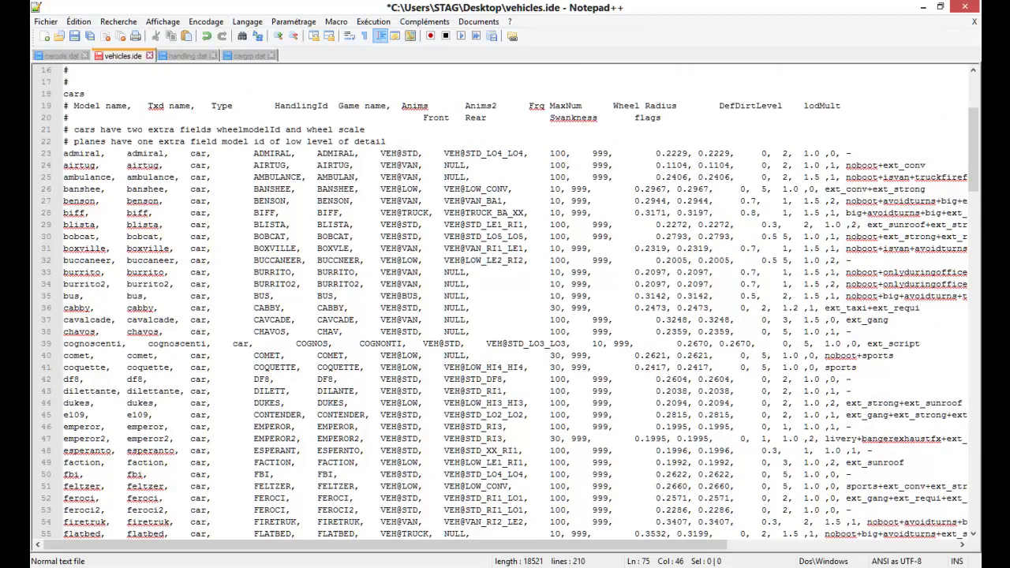
scroll(510, 303, down, 5)
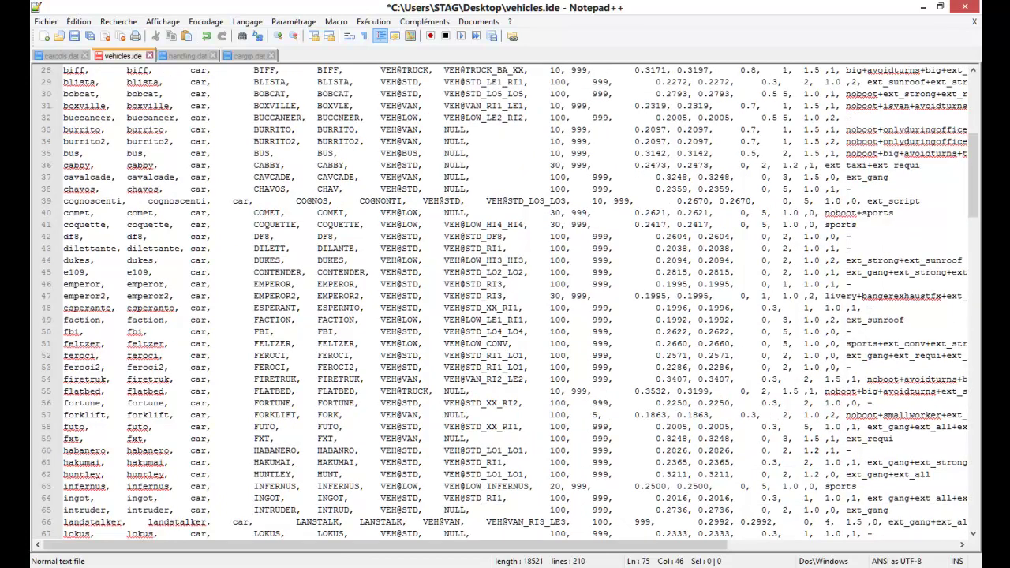
scroll(510, 303, down, 3)
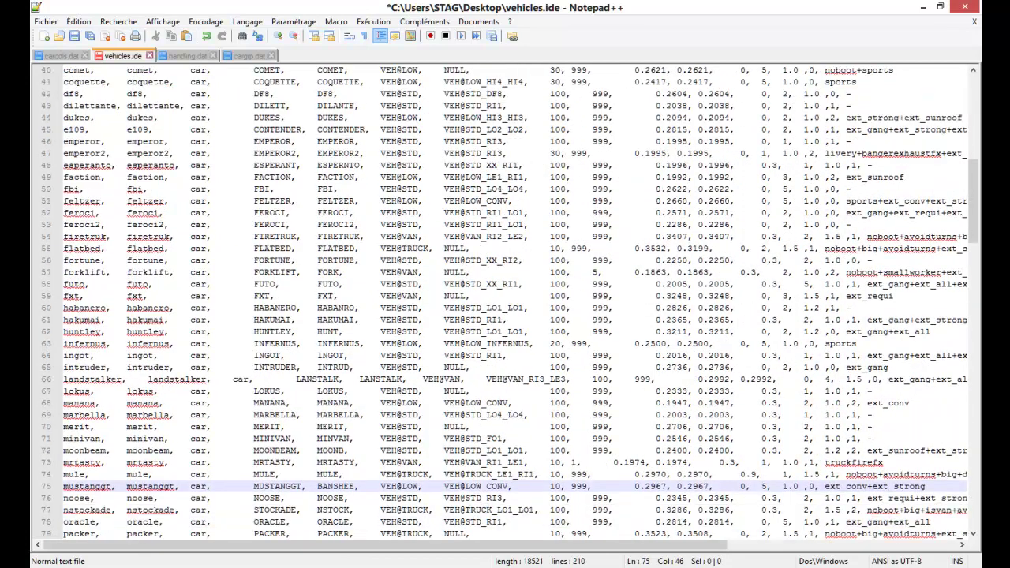
scroll(510, 303, up, 9)
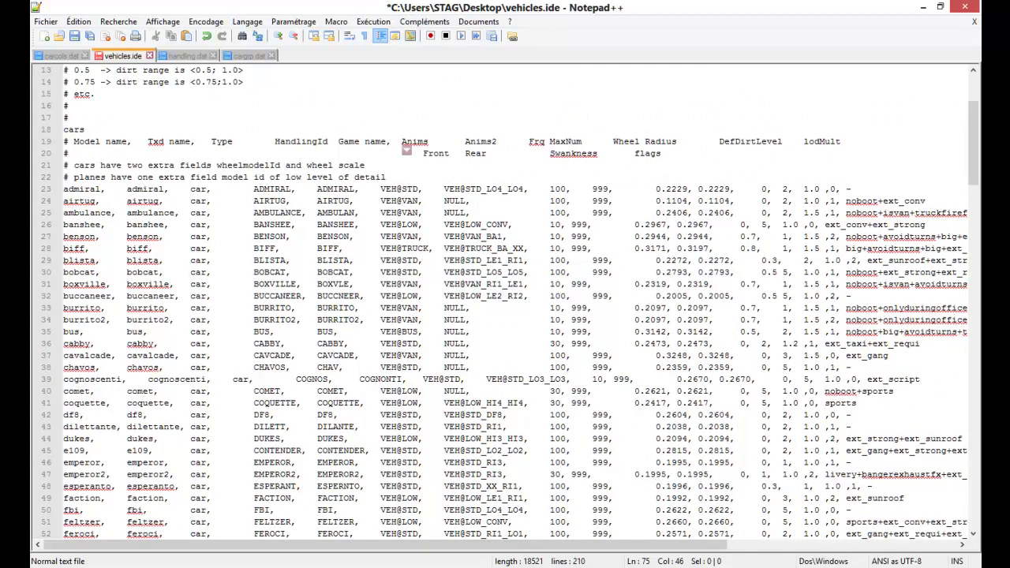
scroll(407, 150, down, 10)
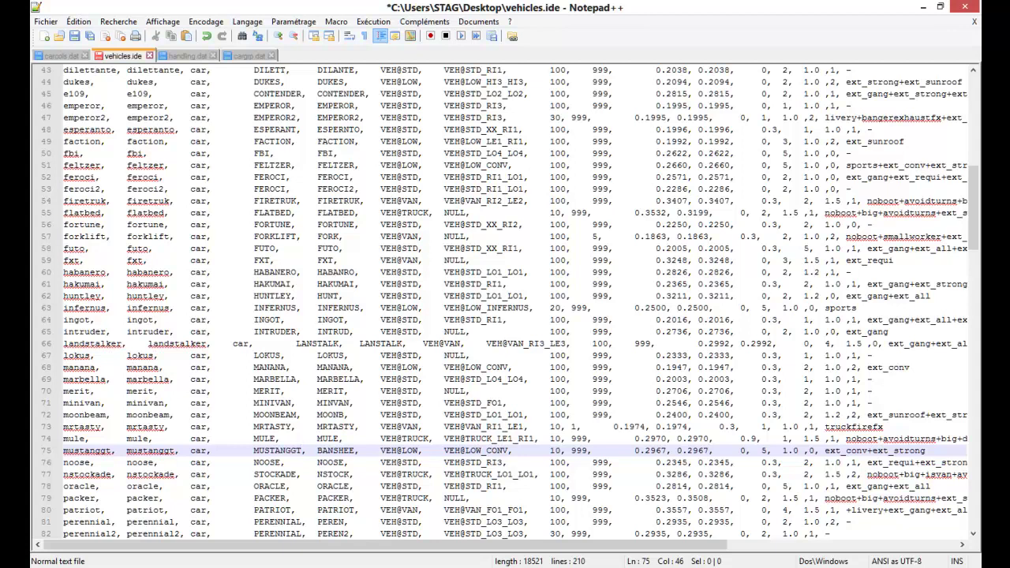
scroll(505, 300, down, 2)
scroll(505, 300, down, 1)
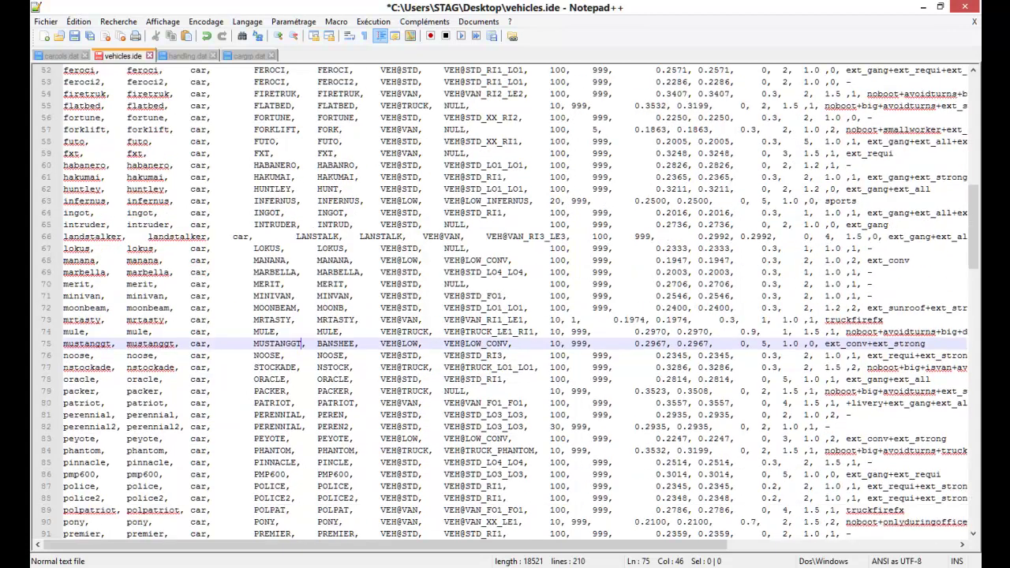
scroll(505, 300, down, 2)
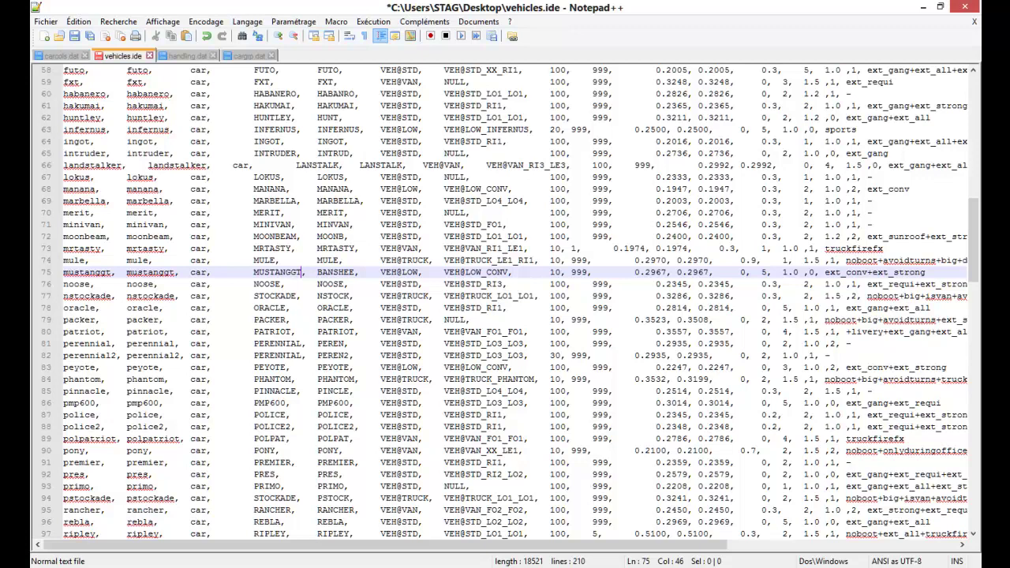
scroll(505, 300, up, 4)
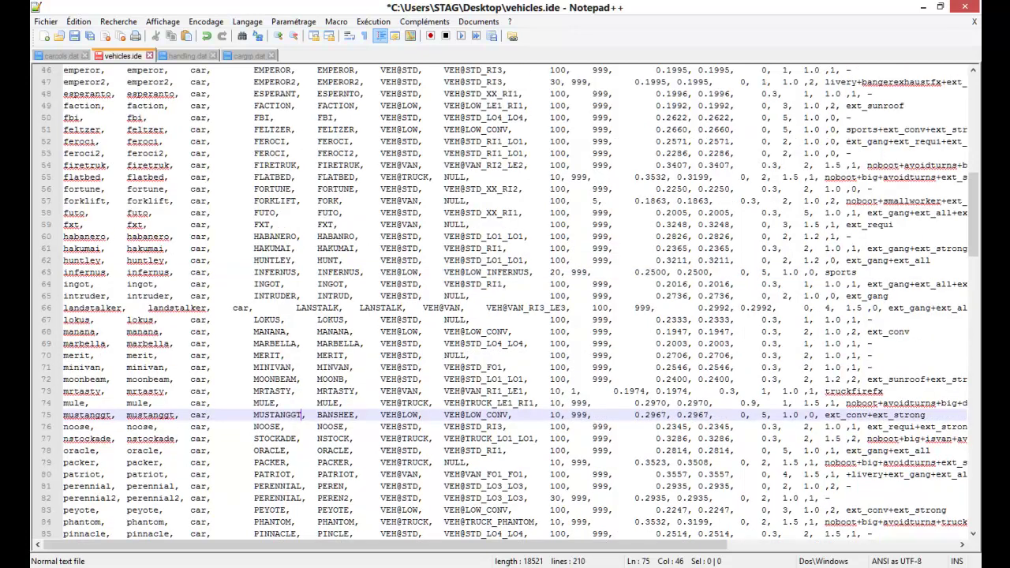
scroll(505, 300, up, 5)
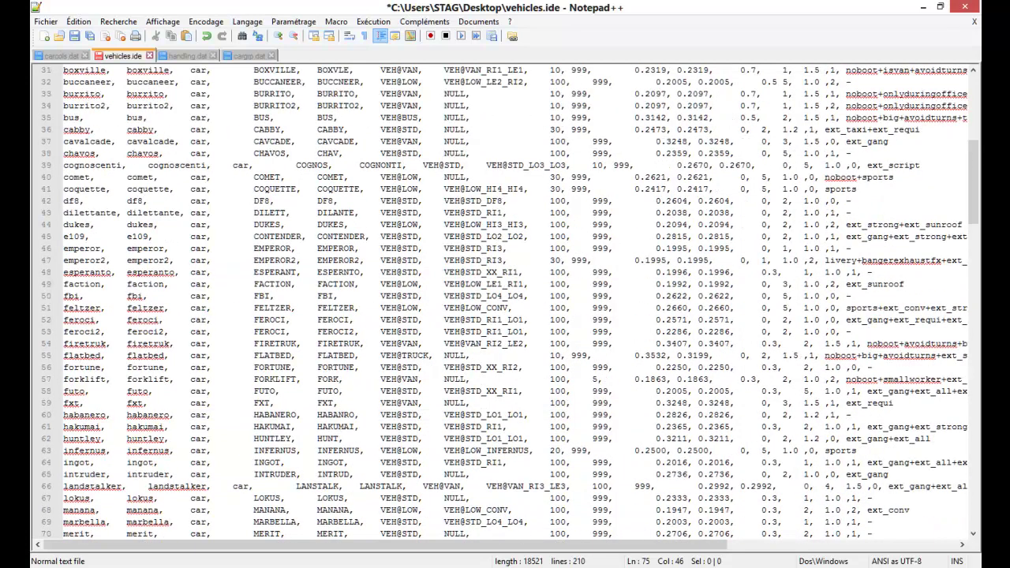
scroll(505, 300, down, 4)
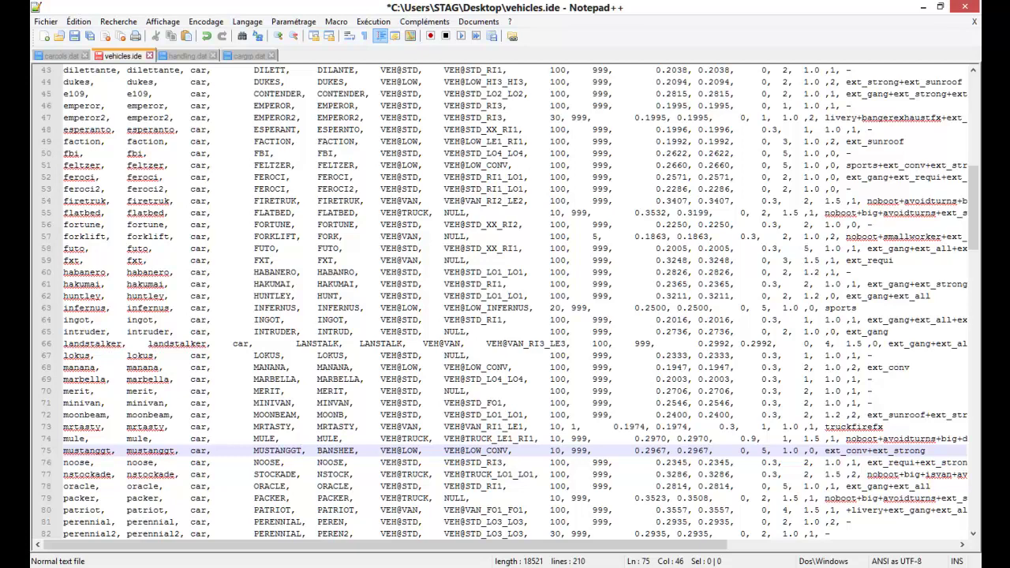
scroll(510, 303, down, 6)
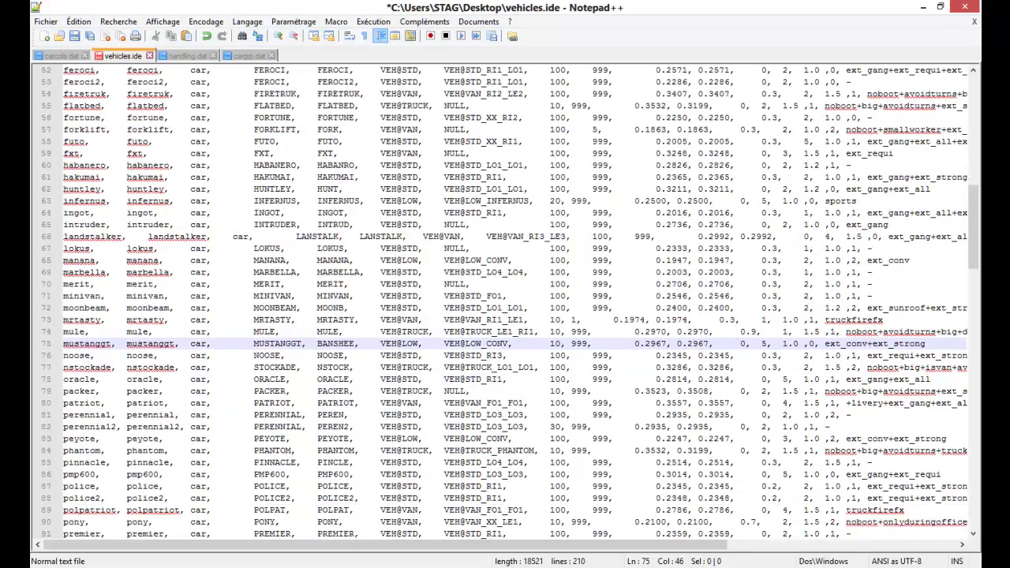
scroll(510, 302, down, 10)
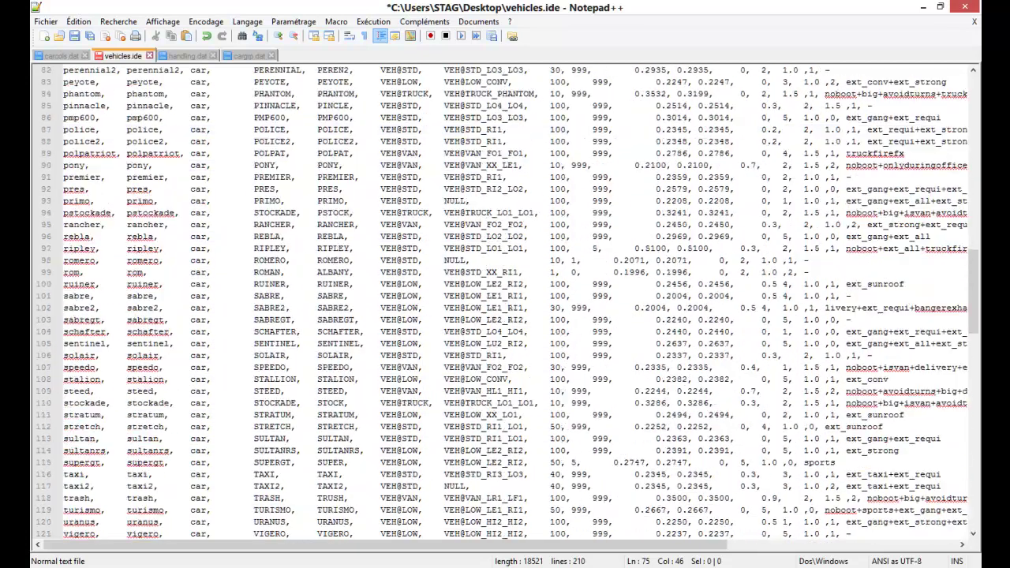
scroll(510, 302, up, 12)
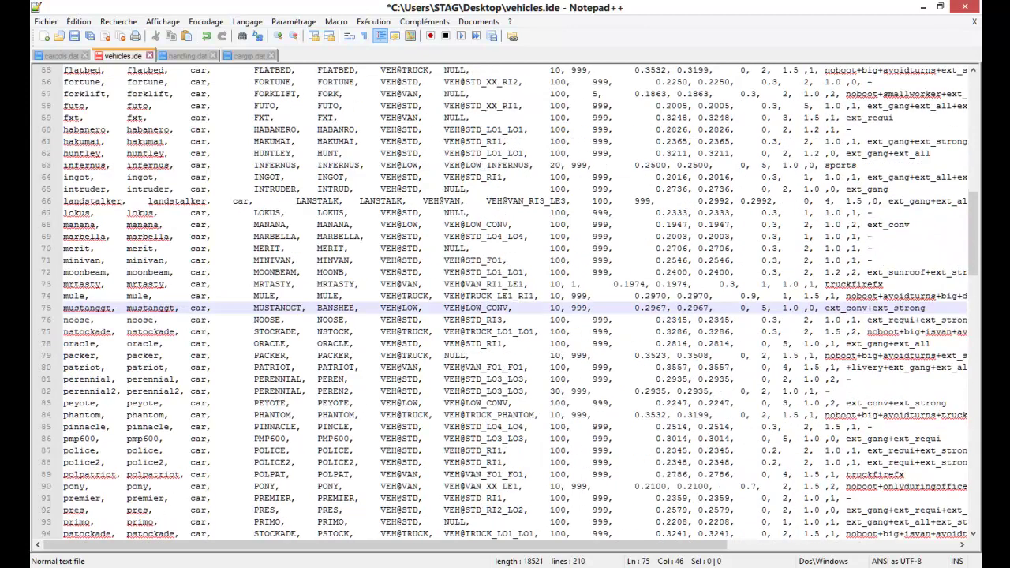
scroll(510, 303, up, 6)
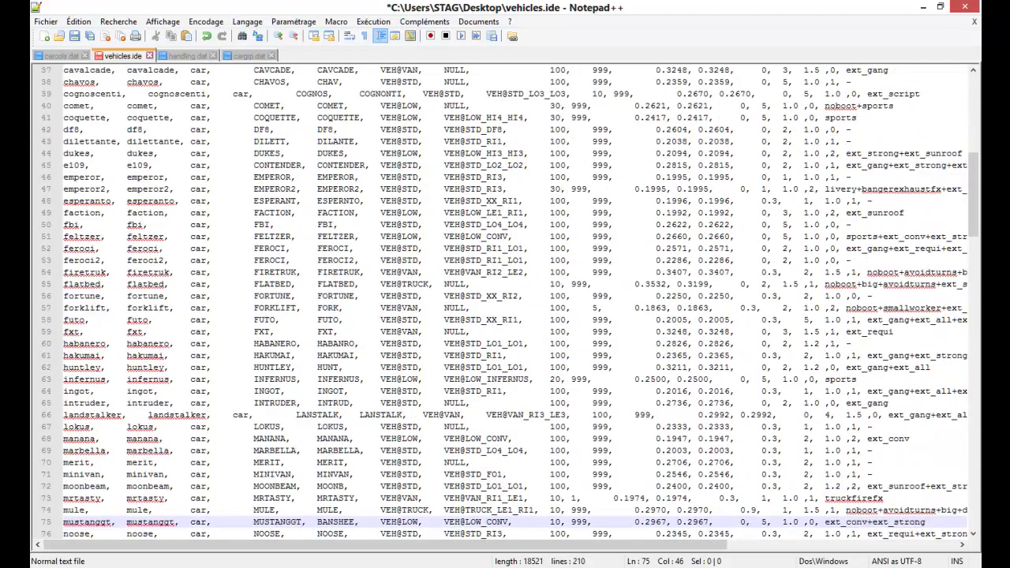
scroll(510, 302, up, 2)
Step: Save vehicles.ide with the completed mustanggt entry
scroll(132, 258, down, 4)
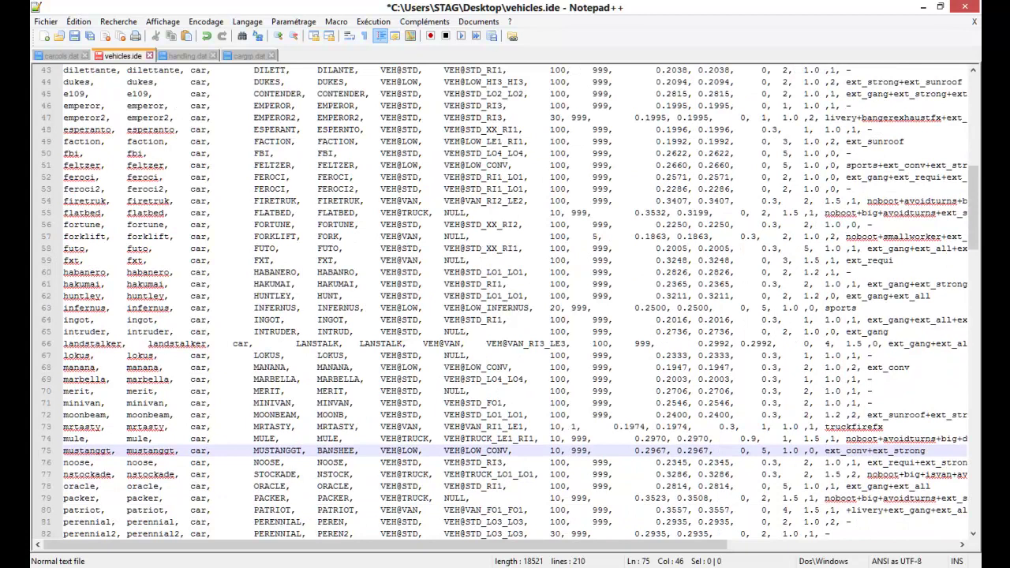
key(ctrl+s)
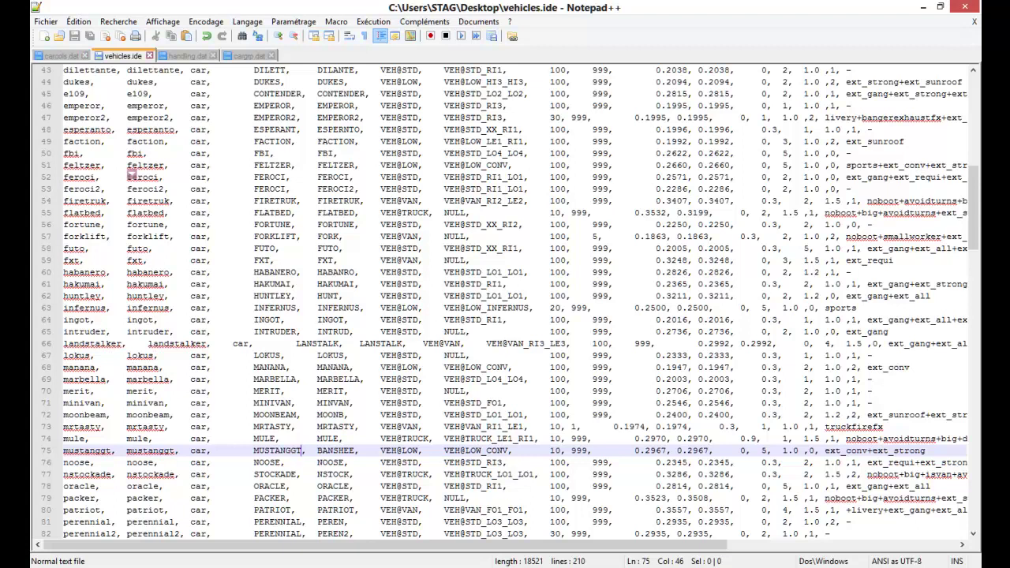
Step: Examine the vehicle lists and their POPCYCLE_GROUP labels in cargrp.dat
key(ctrl+Tab)
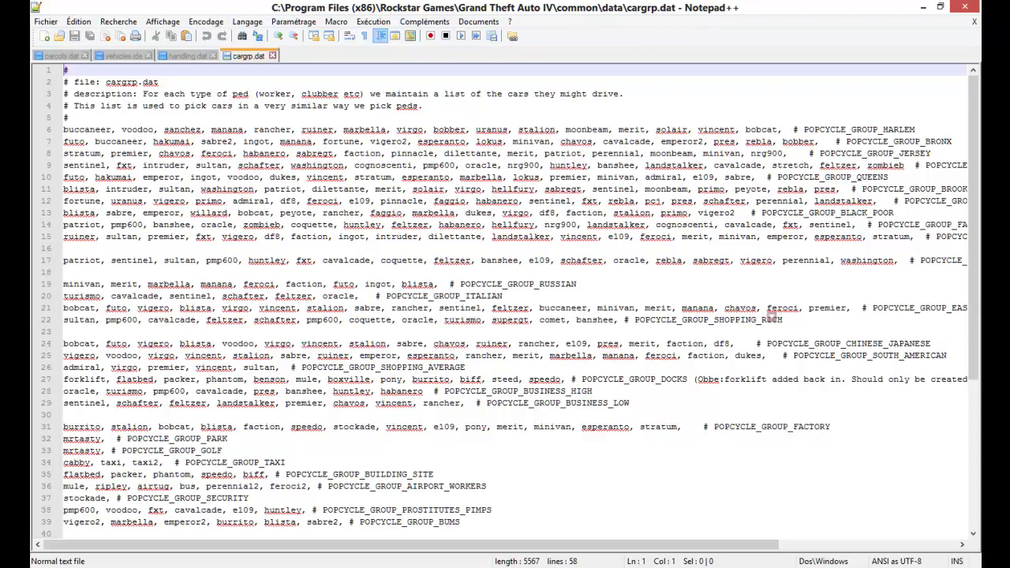
drag(734, 545, 885, 545)
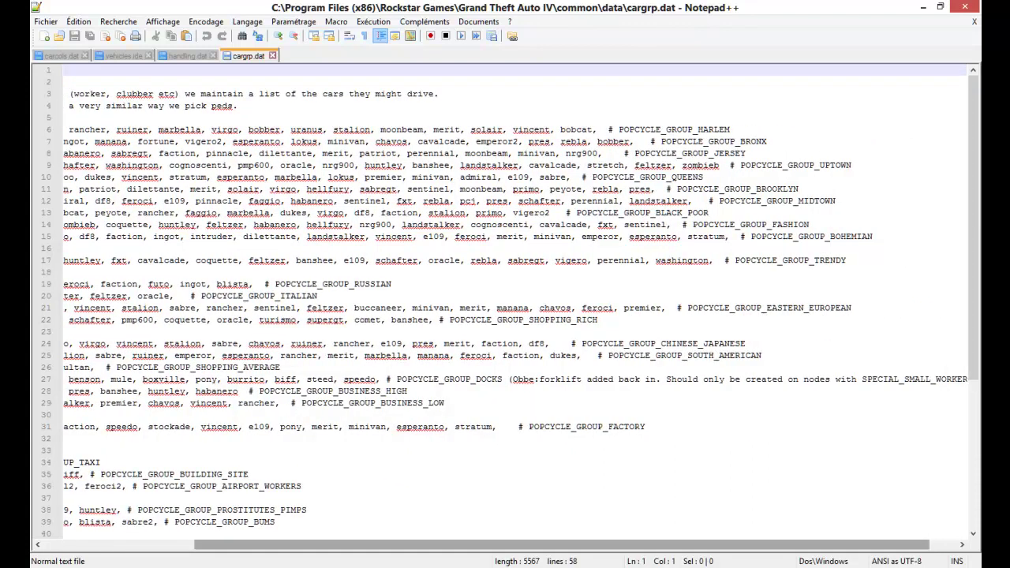
drag(562, 545, 411, 544)
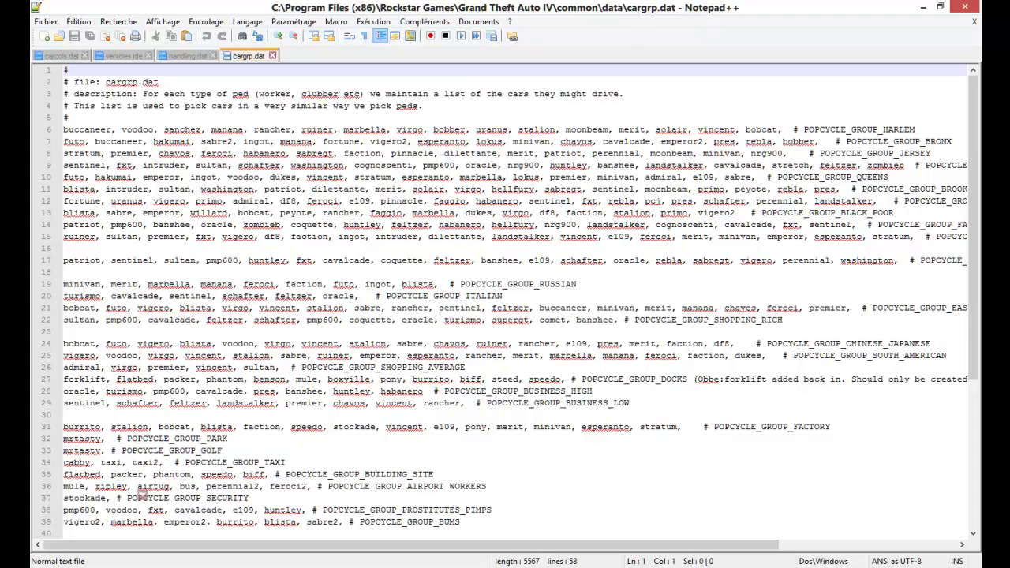
scroll(140, 495, down, 4)
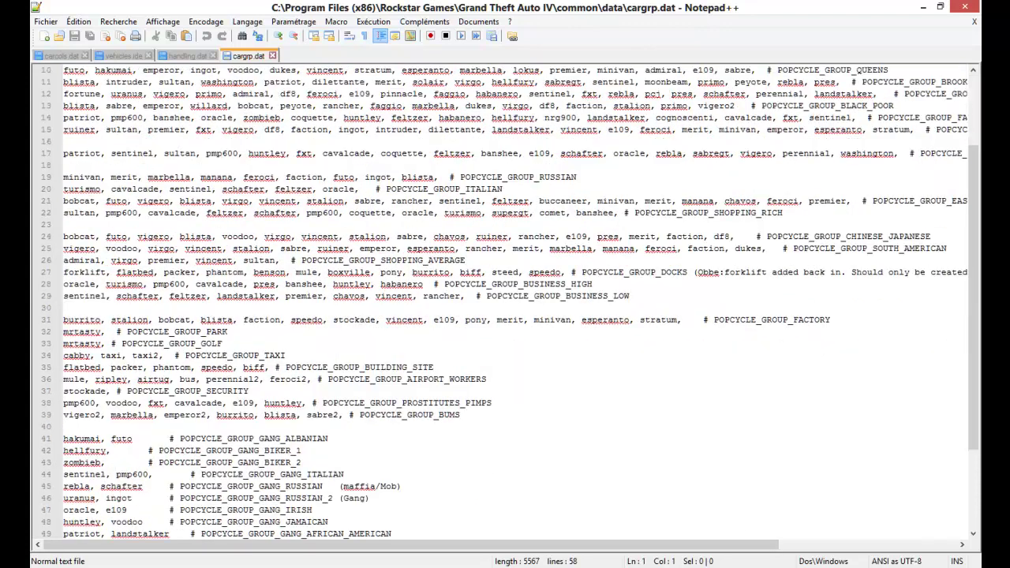
scroll(510, 303, down, 2)
drag(298, 544, 346, 545)
scroll(510, 303, up, 5)
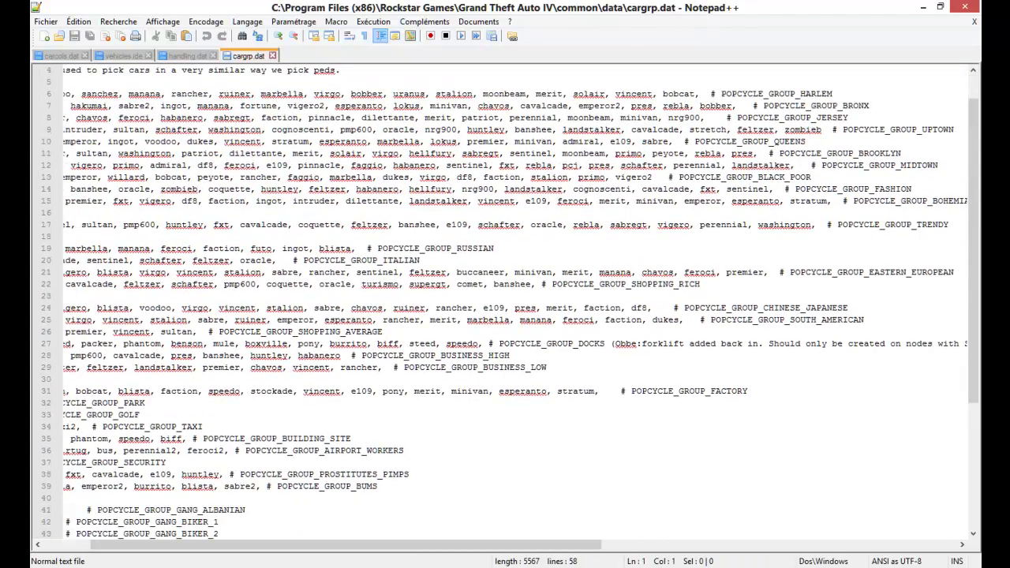
scroll(510, 303, up, 1)
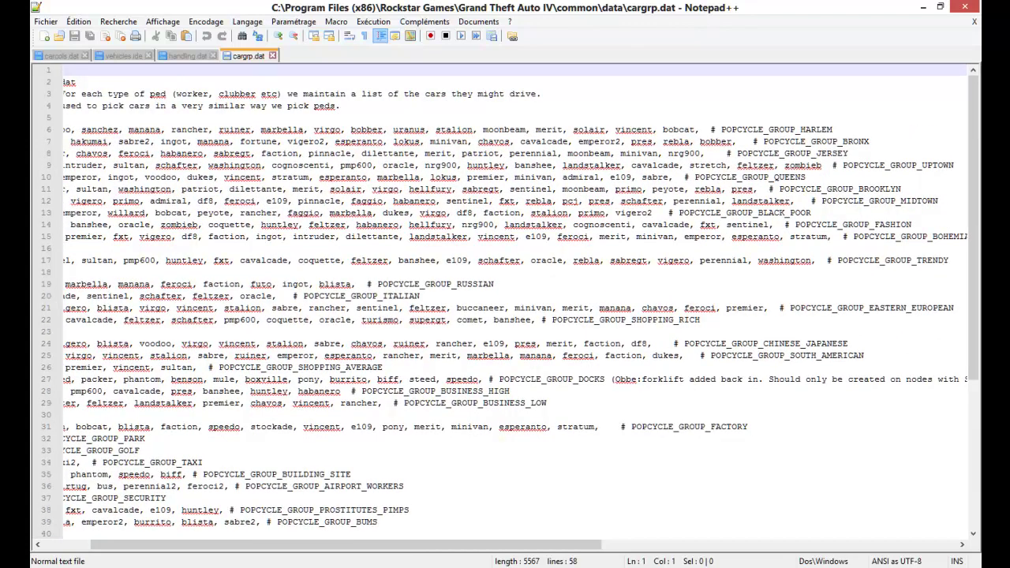
Step: Add mustanggt, after dukes in the POPCYCLE_GROUP_SOUTH_AMERICAN list and try to save cargrp.dat
drag(345, 545, 367, 545)
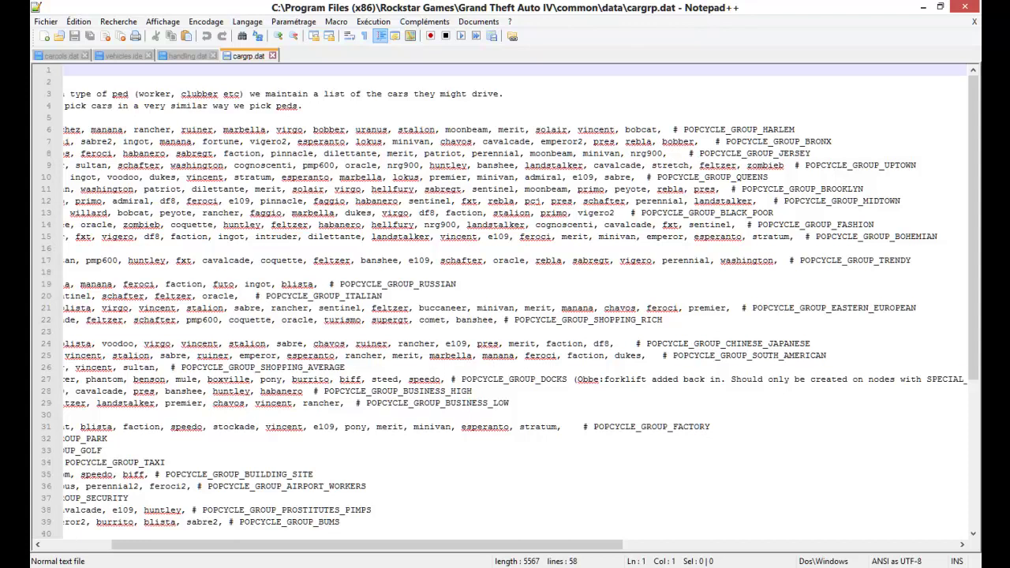
click(648, 356)
text(mustanggt,)
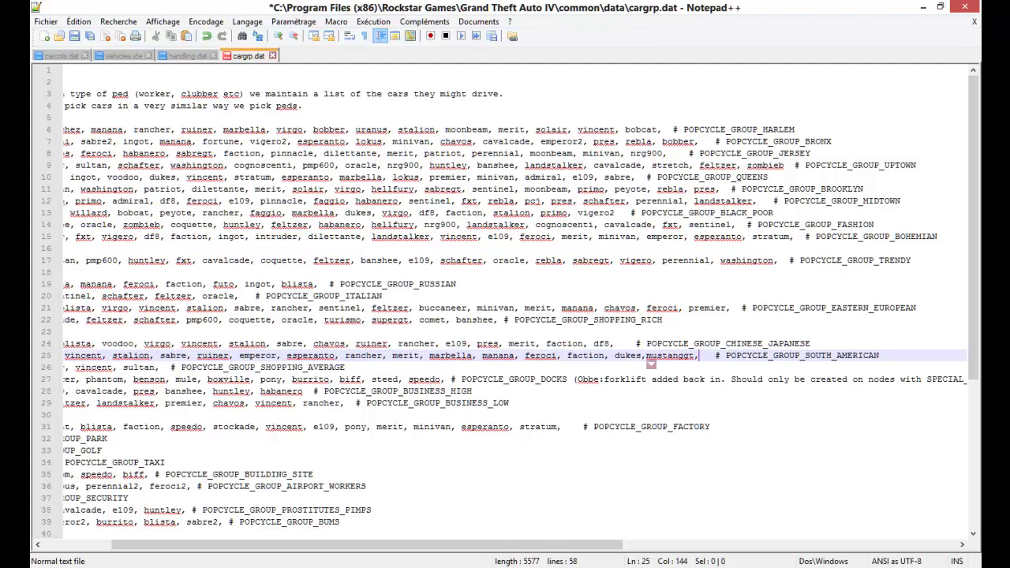
key(ctrl+s)
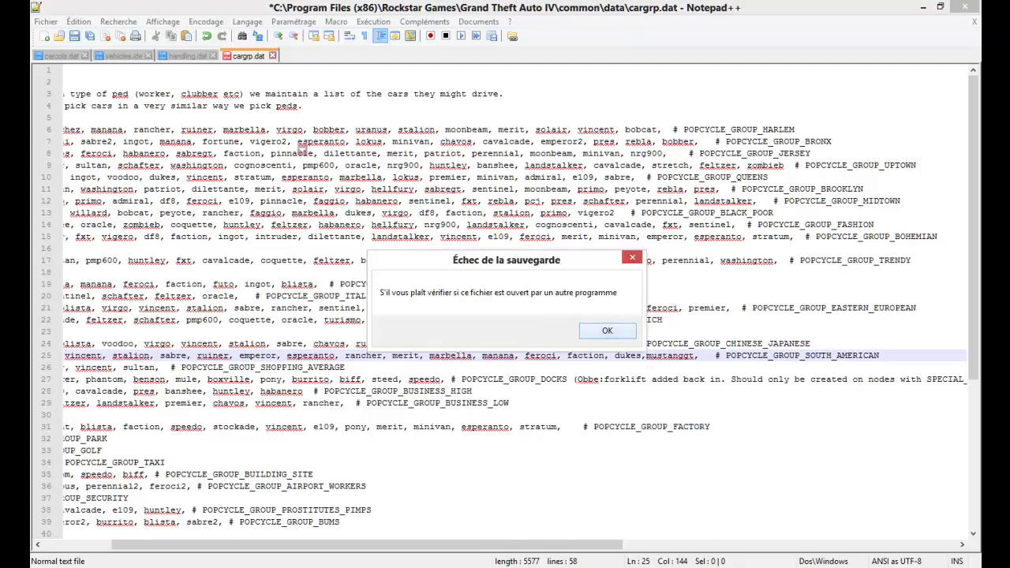
key(Return)
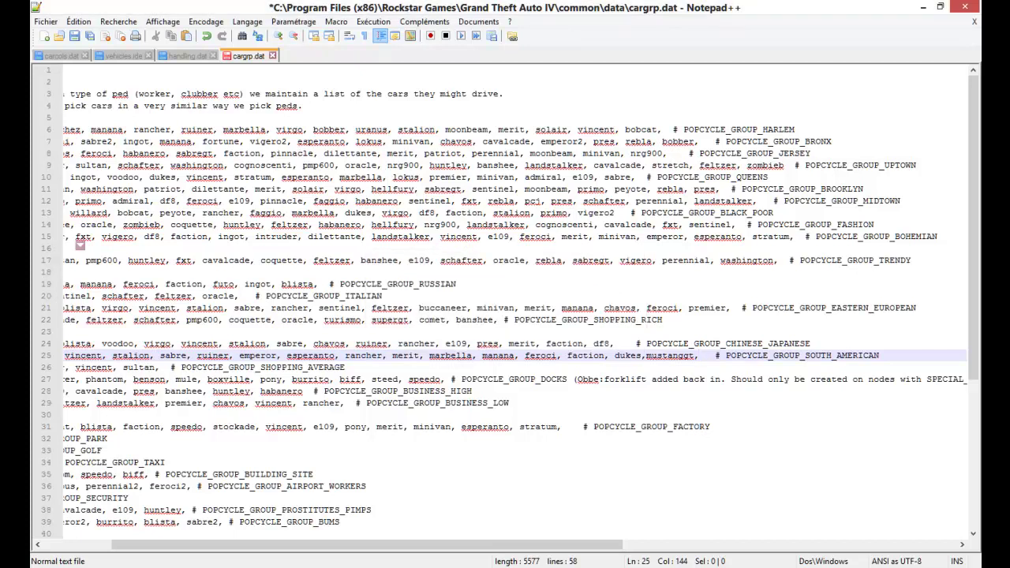
Step: Close the Ford Mustang GT folder window and try again to save cargrp.dat
key(alt+Tab)
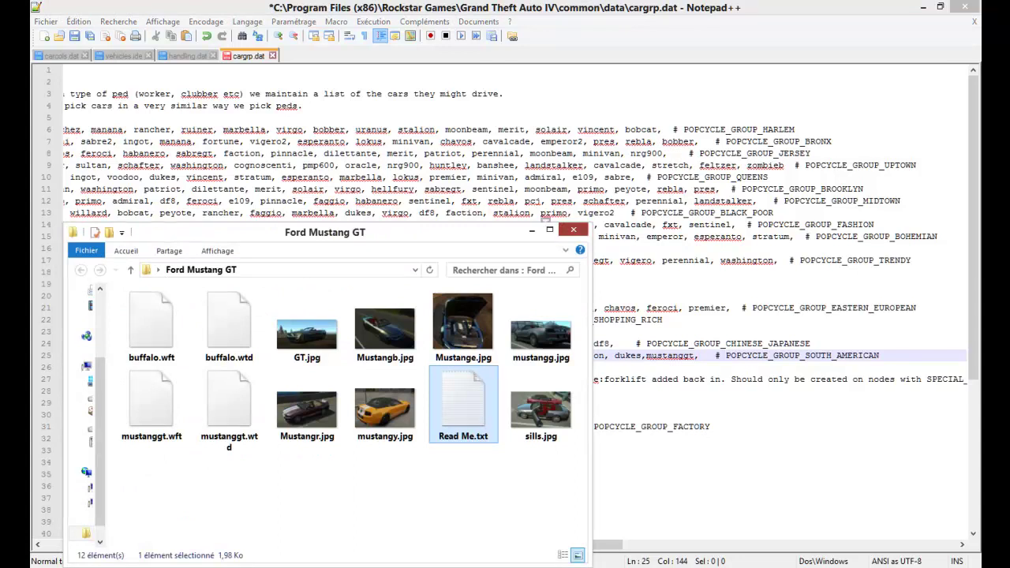
click(573, 230)
key(ctrl+s)
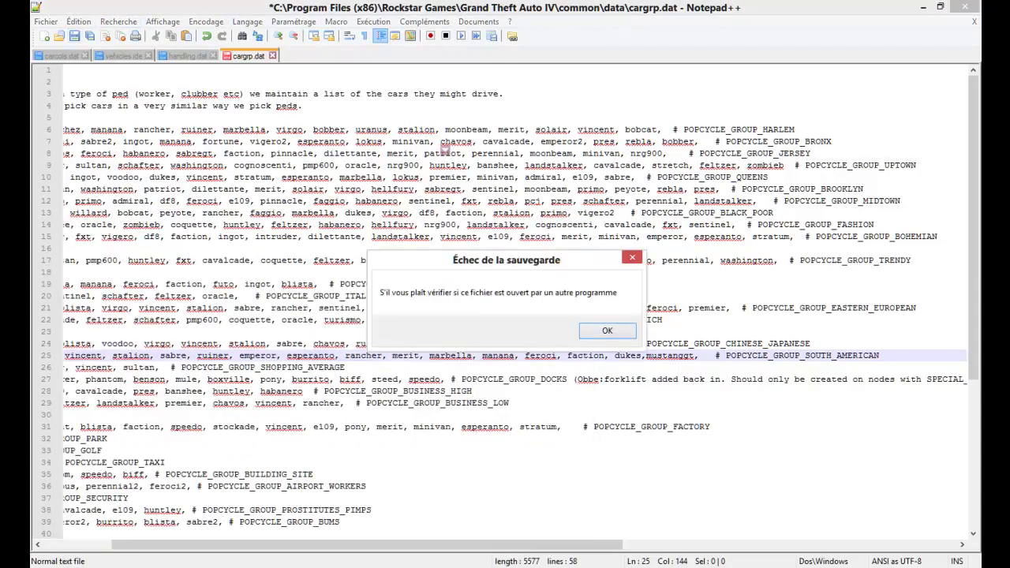
click(607, 330)
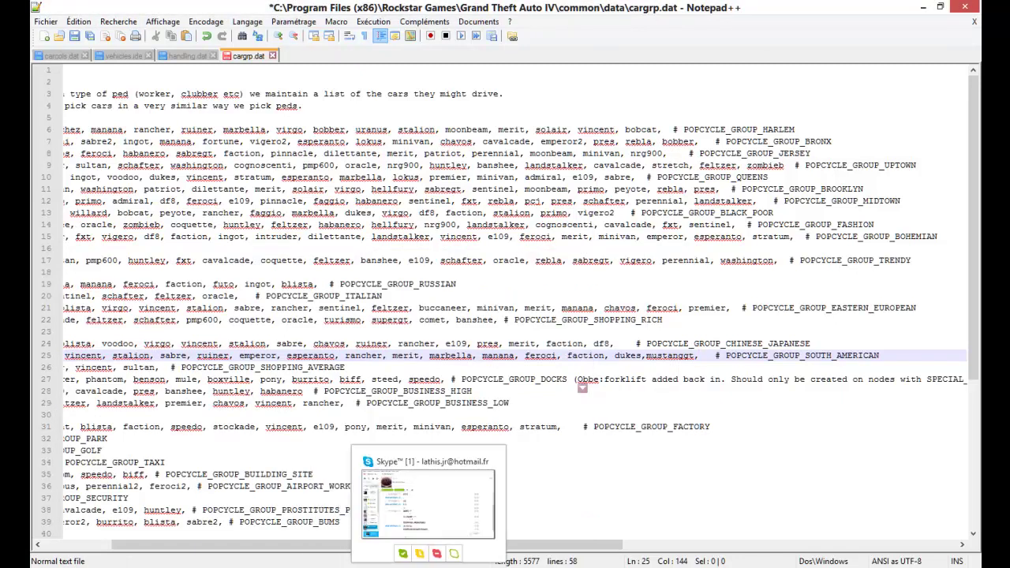
Step: Open the Grand Theft Auto IV folder under Program Files (x86)\Rockstar Games on drive C in File Explorer
mouse_move(115, 567)
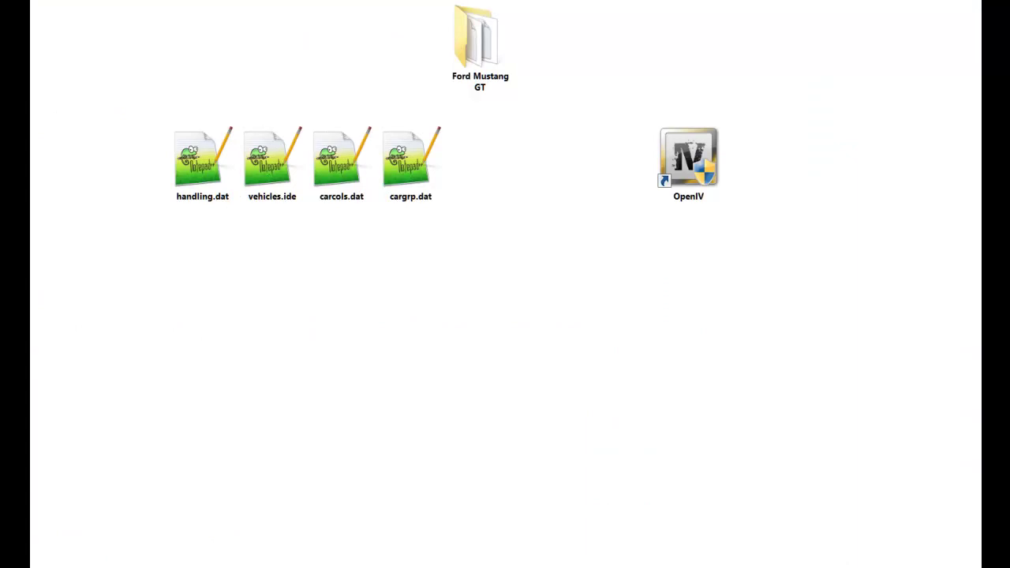
key(super+e)
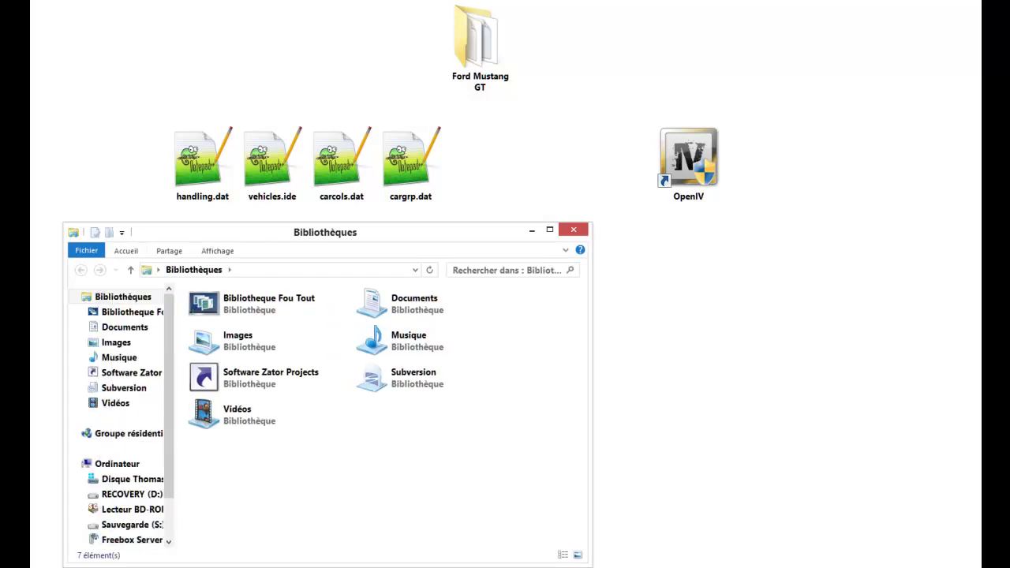
drag(226, 388, 226, 427)
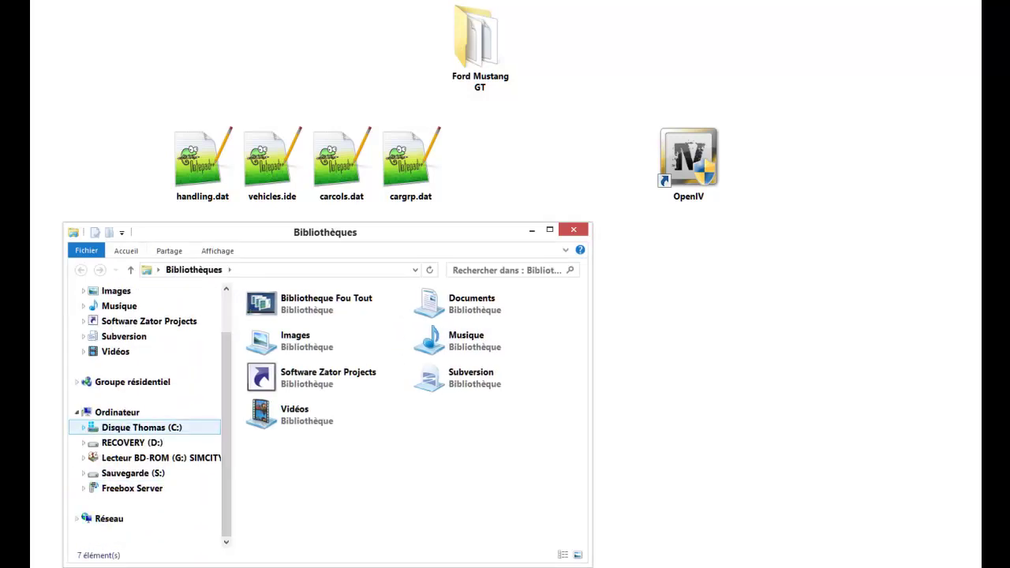
click(84, 427)
click(147, 458)
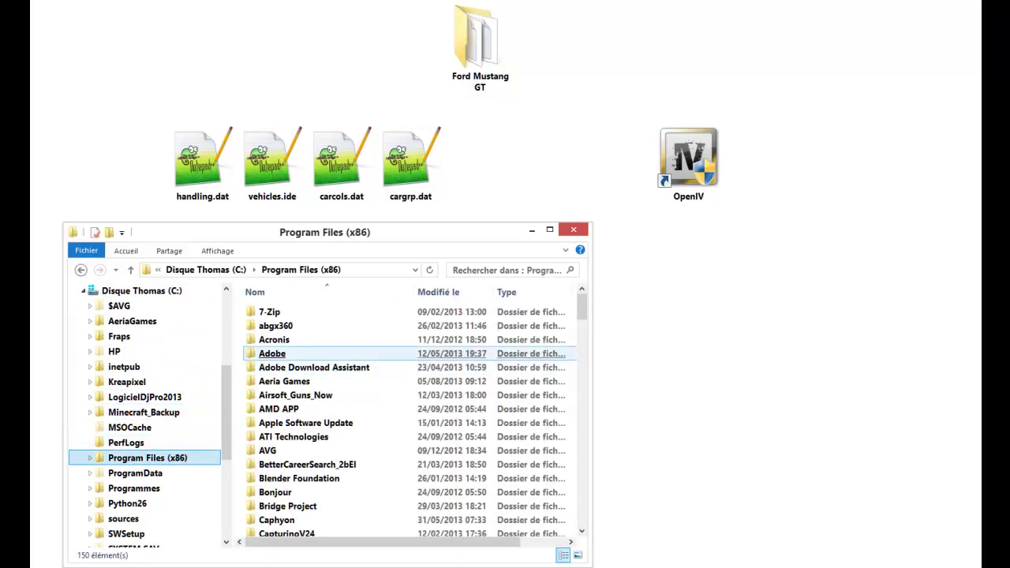
drag(582, 308, 582, 466)
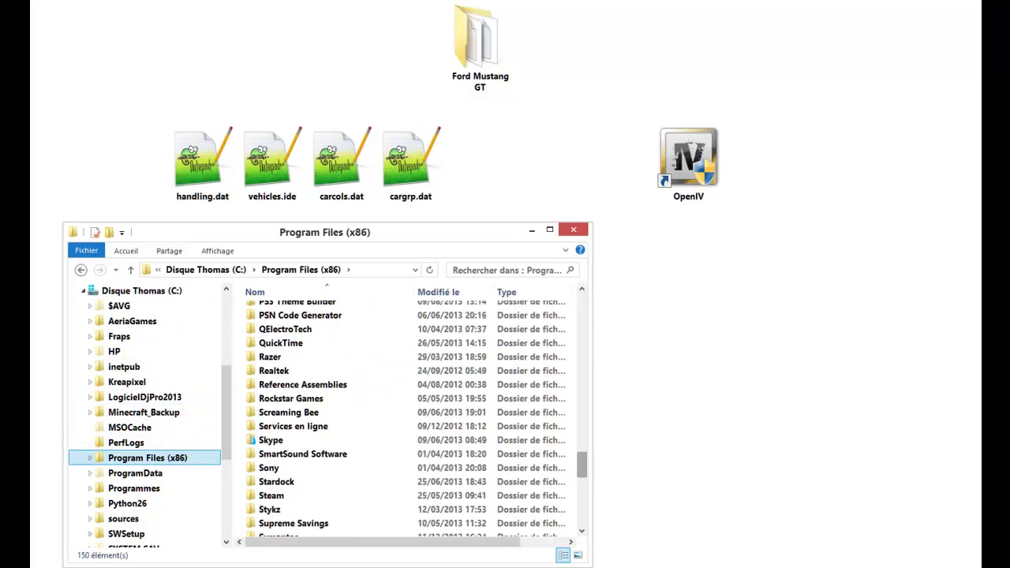
double_click(290, 399)
double_click(299, 312)
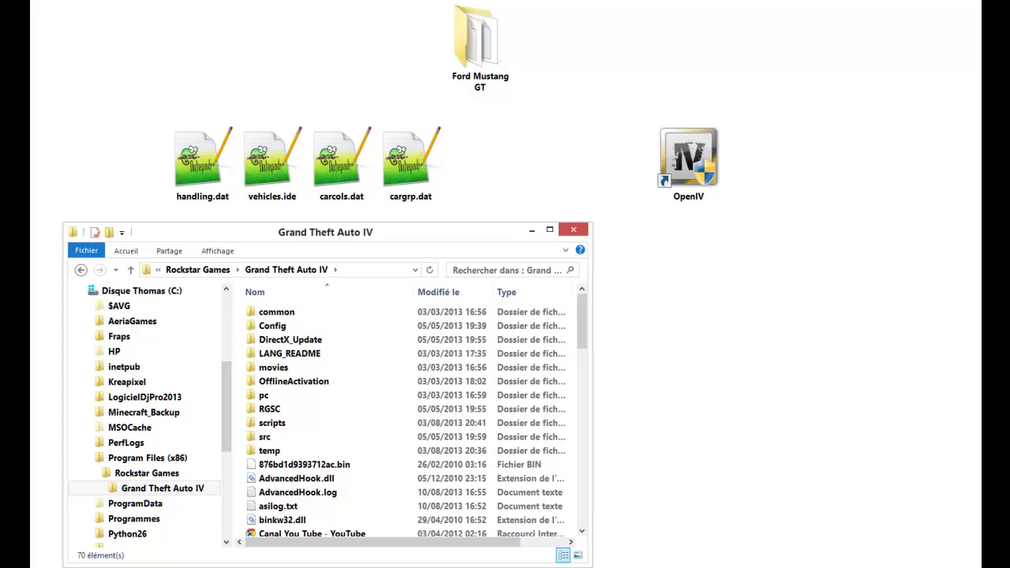
Step: Go to the game's common\data folder and dock its window beside the desktop files
drag(326, 232, 431, 31)
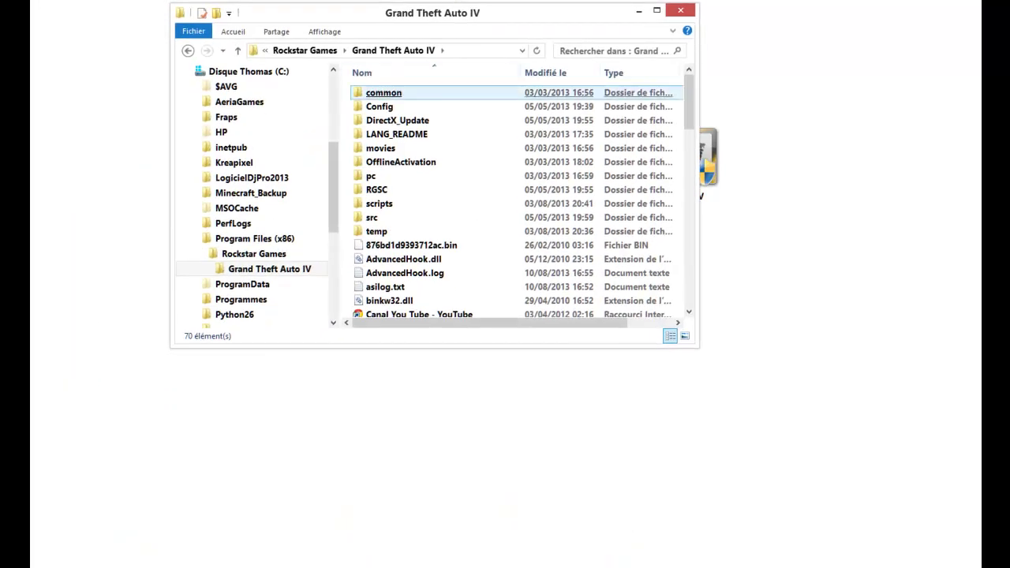
click(384, 93)
click(376, 93)
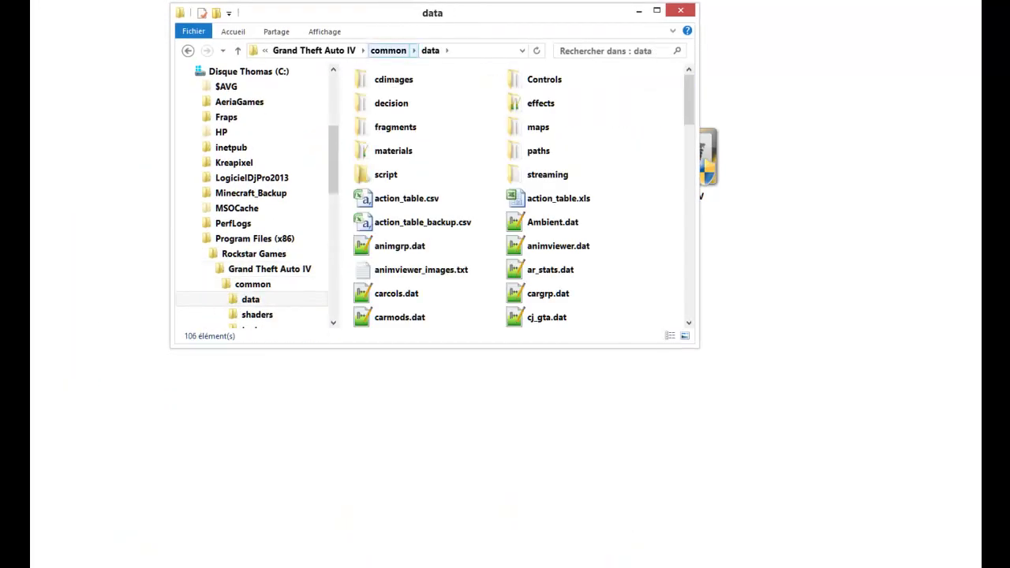
key(super+Right)
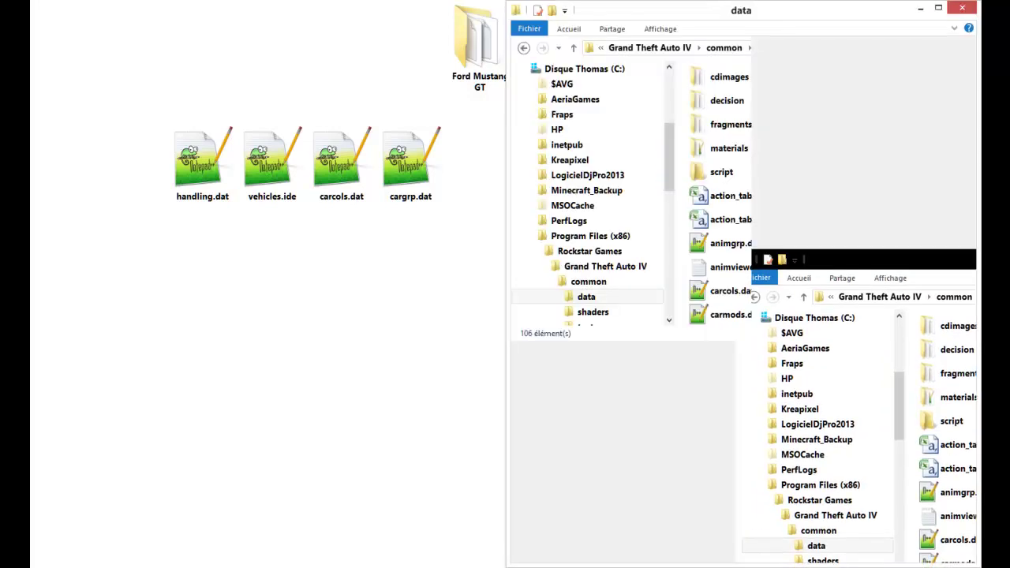
Step: Copy handling.dat, vehicles.ide, carcols.dat and cargrp.dat from the desktop into the data folder, replacing the existing files
drag(445, 254, 169, 125)
right_click(184, 134)
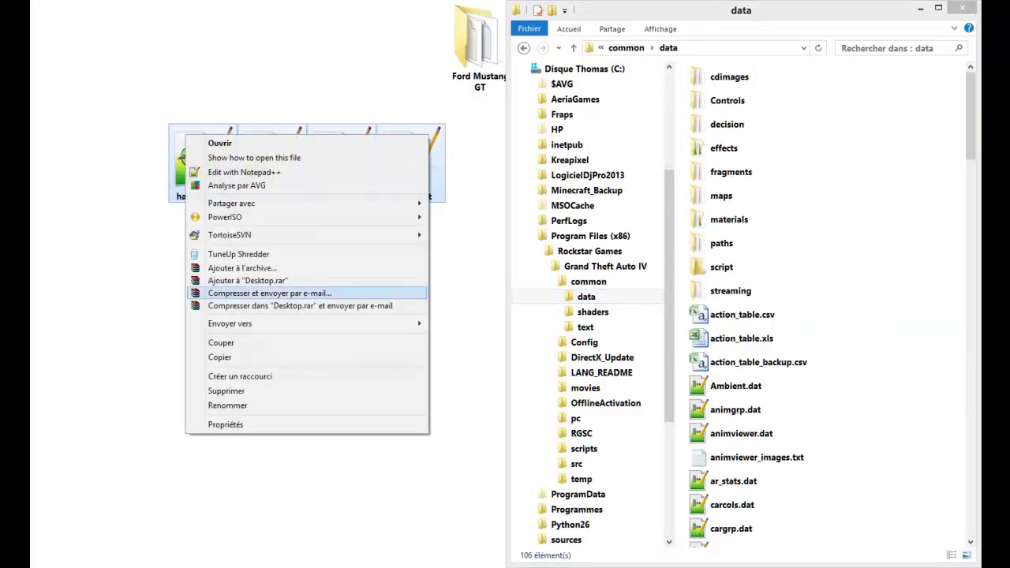
click(220, 357)
right_click(760, 113)
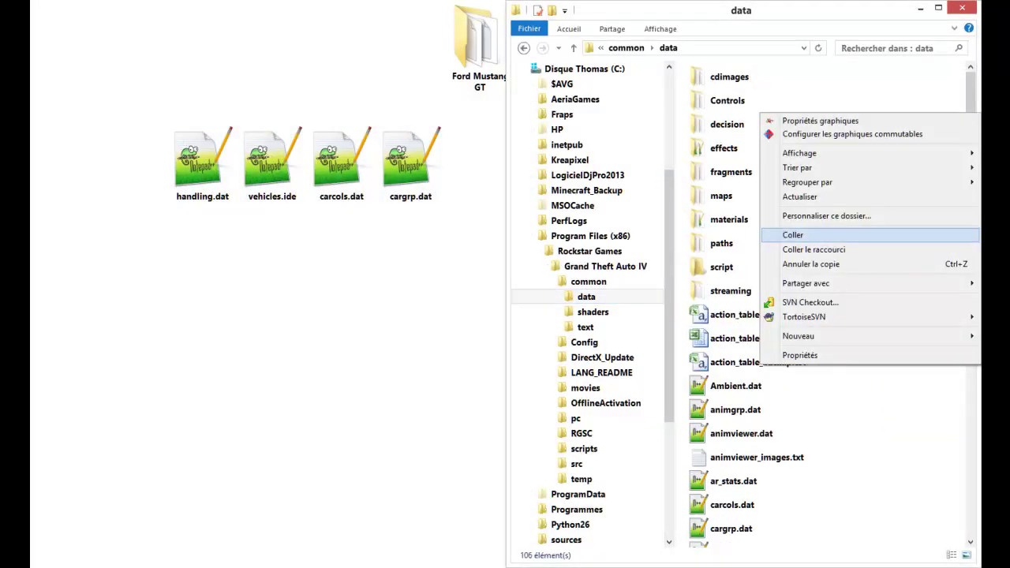
click(794, 235)
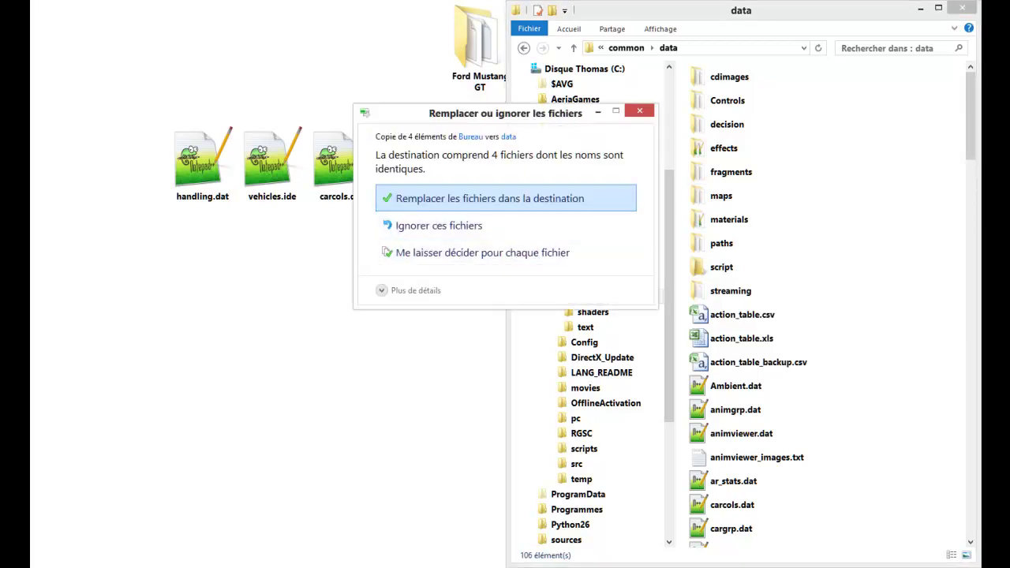
click(505, 198)
key(Return)
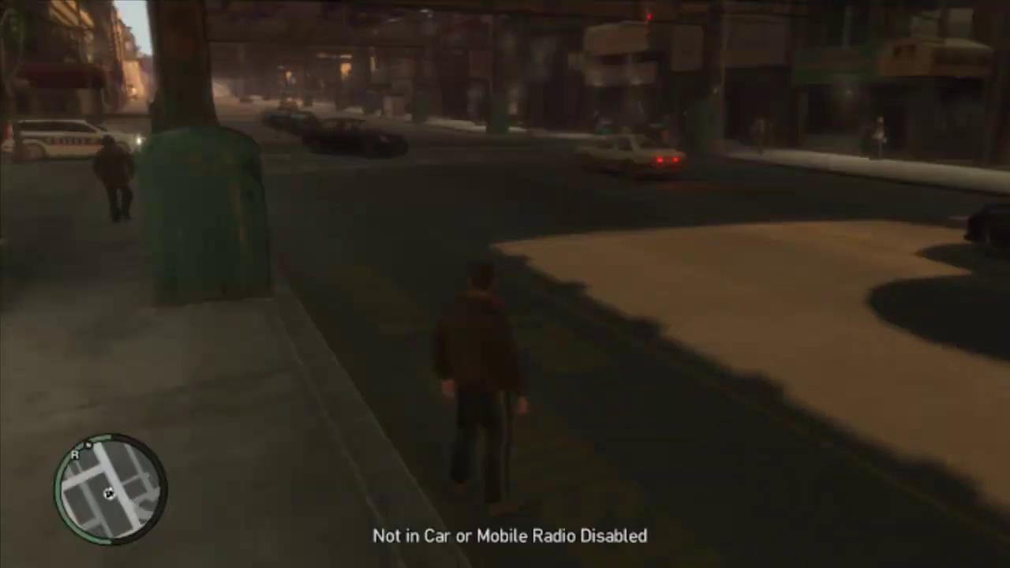
key(w)
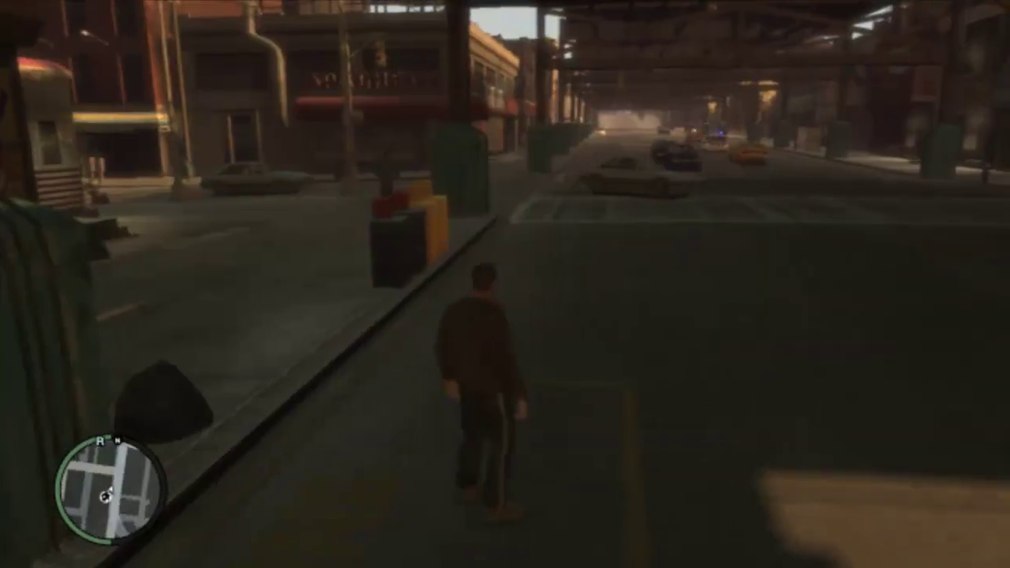
key(w)
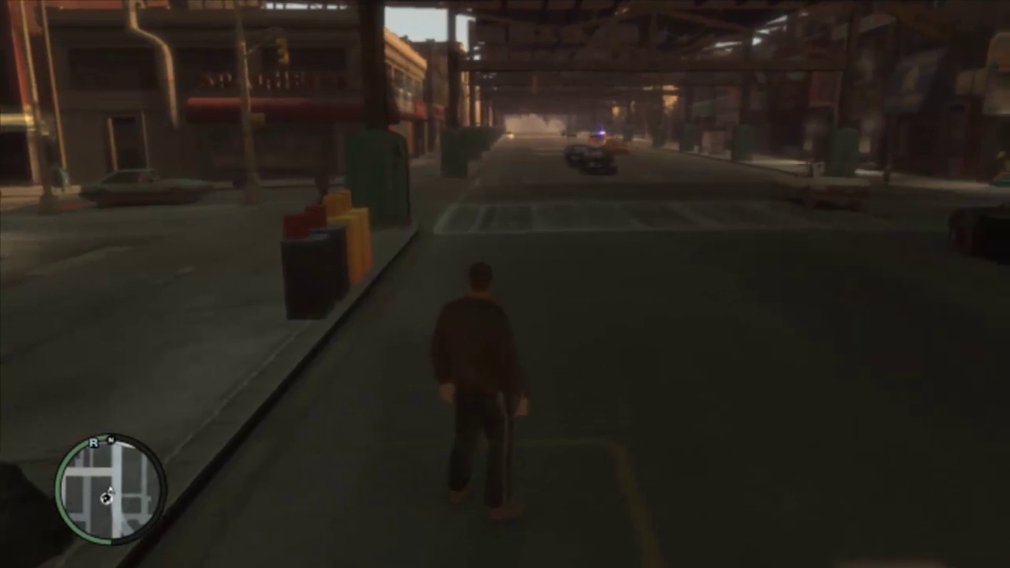
Step: In Grand Theft Auto IV, open the trainer's Car Spawning list and select Spawn Car By Model Name
key(F3)
key(Return)
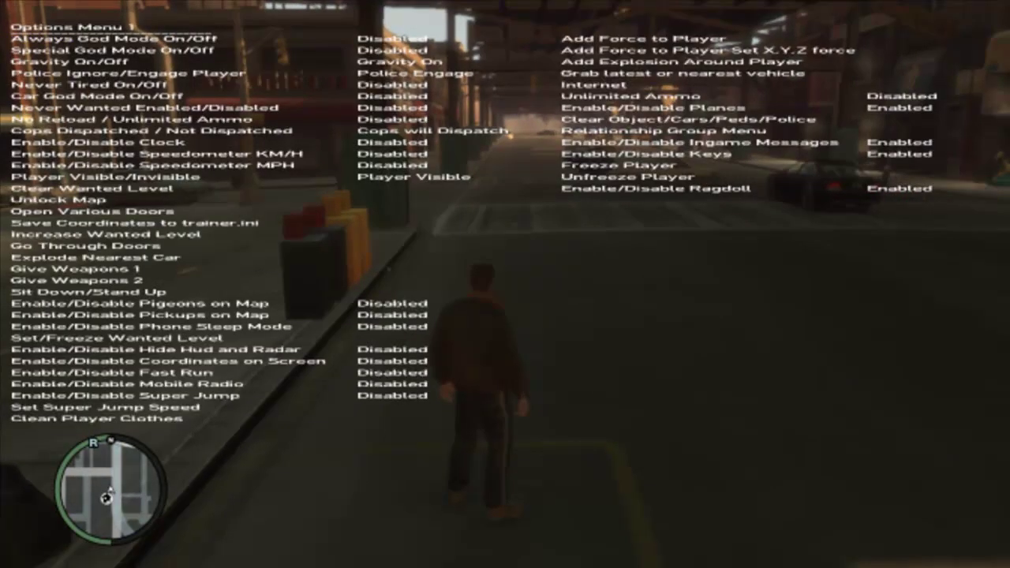
key(BackSpace)
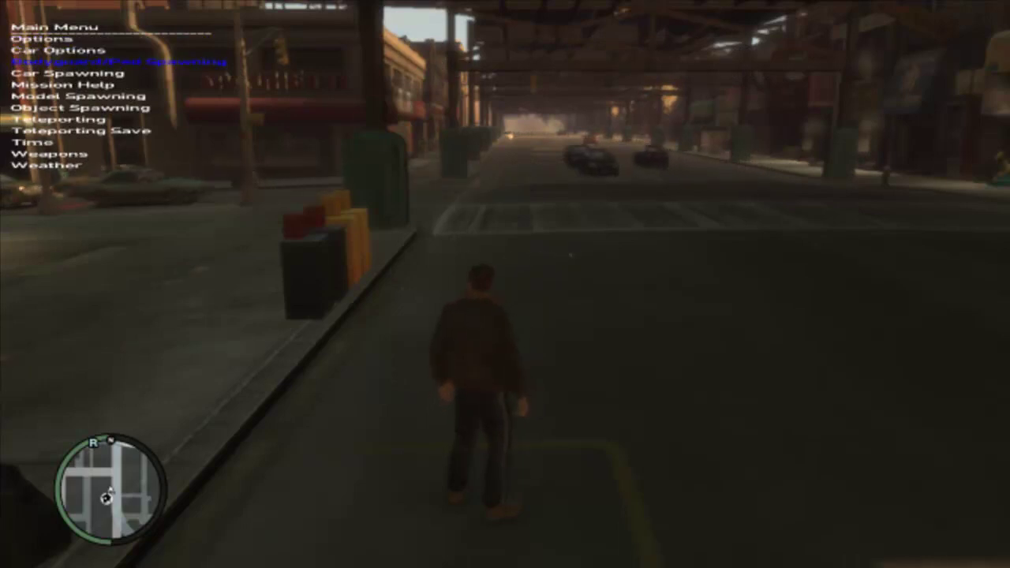
key(Return)
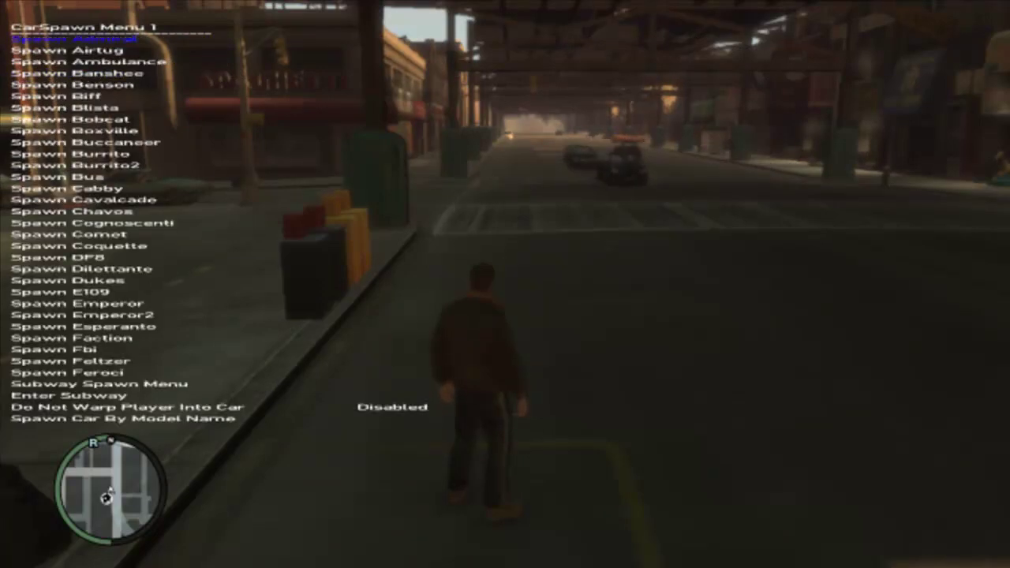
key(Right)
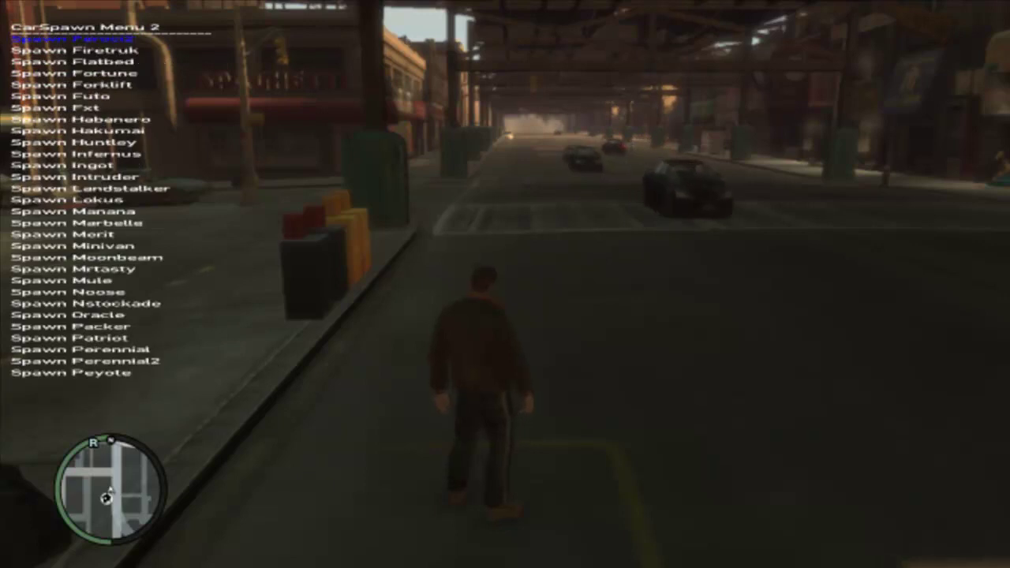
key(Left)
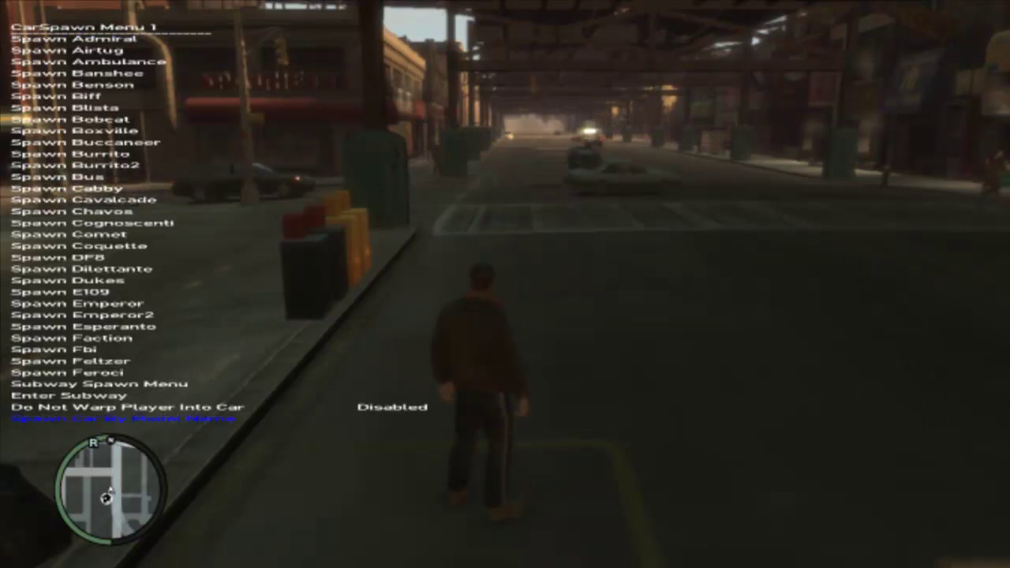
key(KP_5)
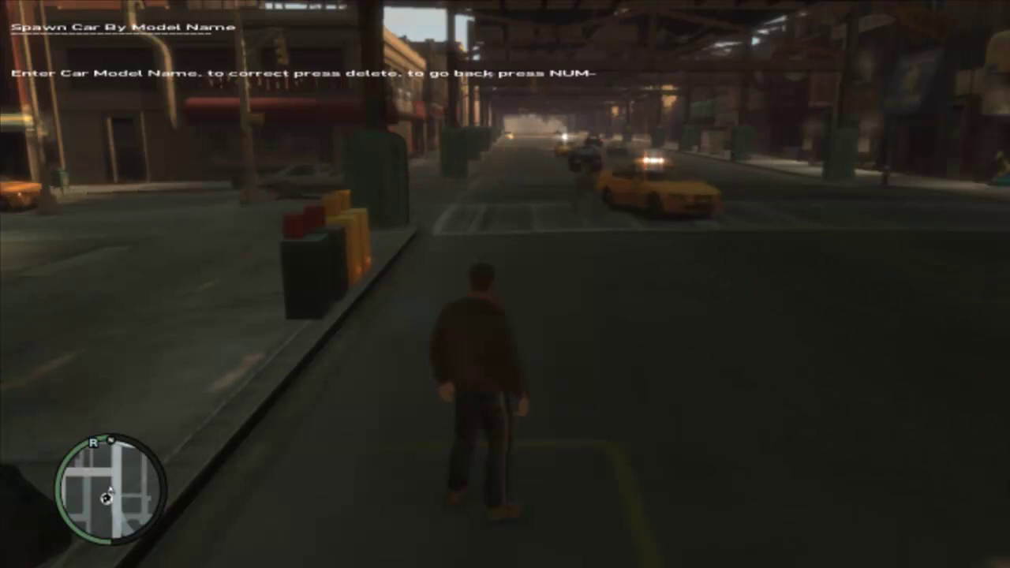
text(MUSATNG)
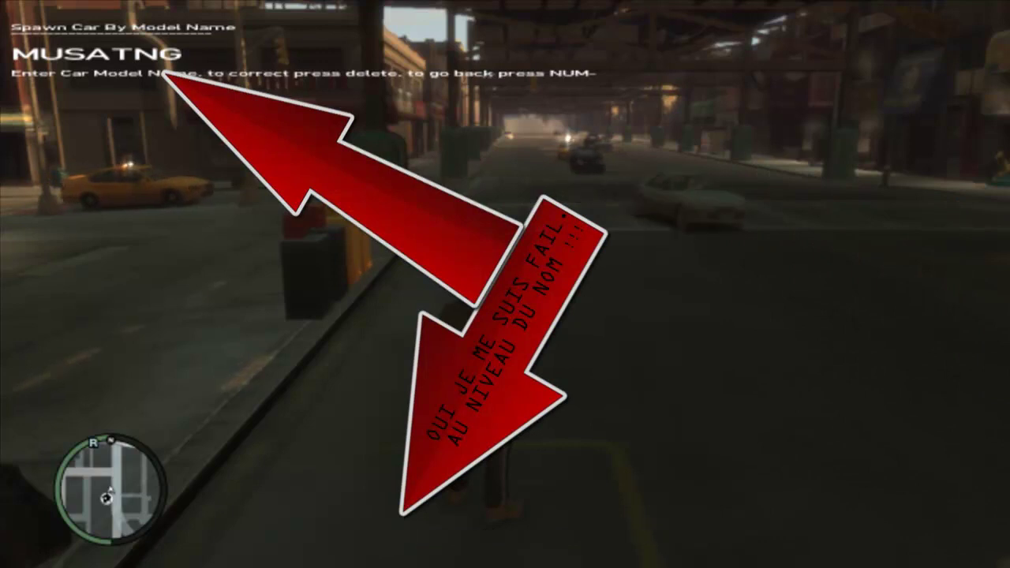
key(KP_Subtract)
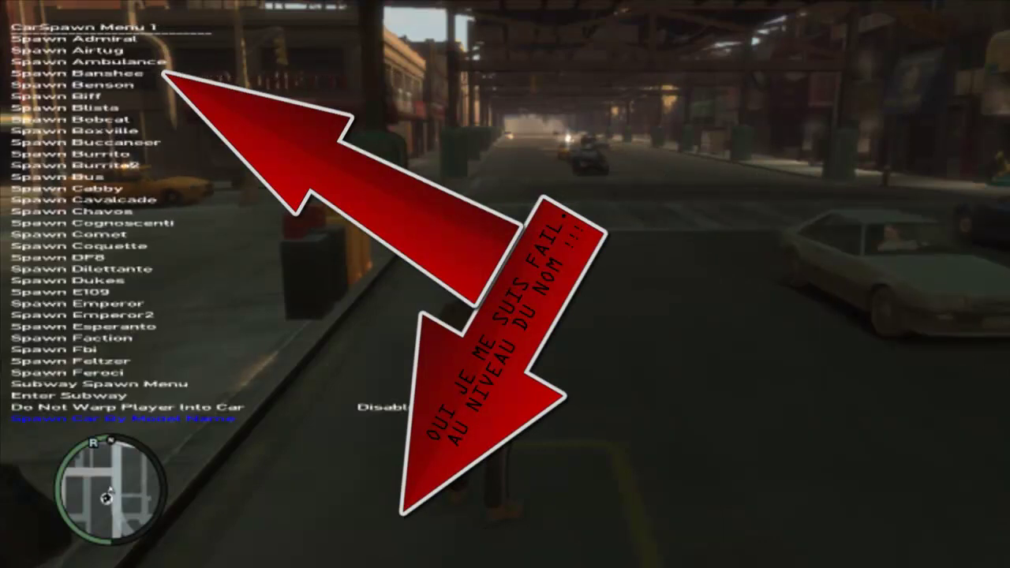
Step: Spawn the car with the model name MUSTANGGT through the trainer and close the trainer menu
key(Return)
text(MU)
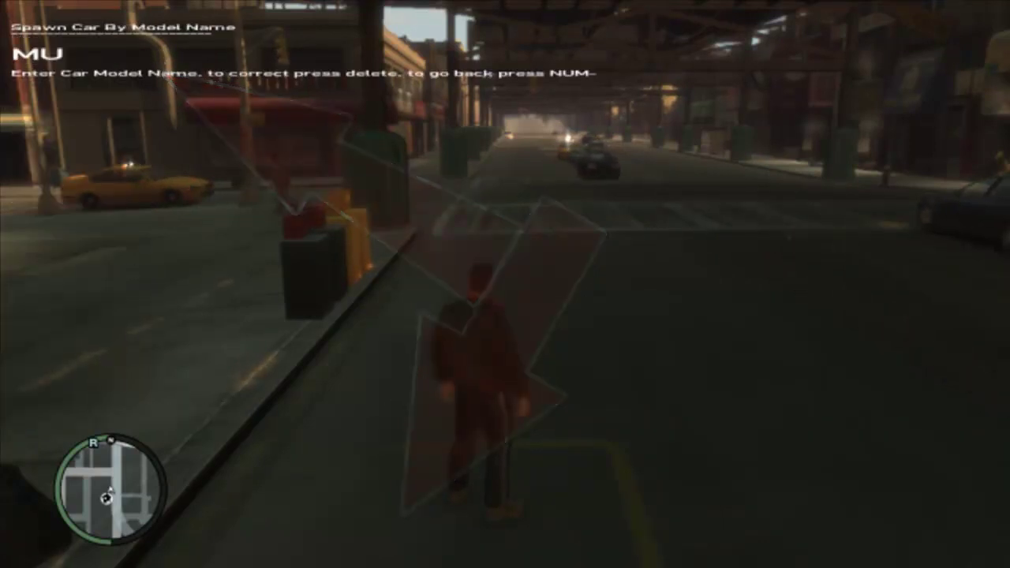
text(S)
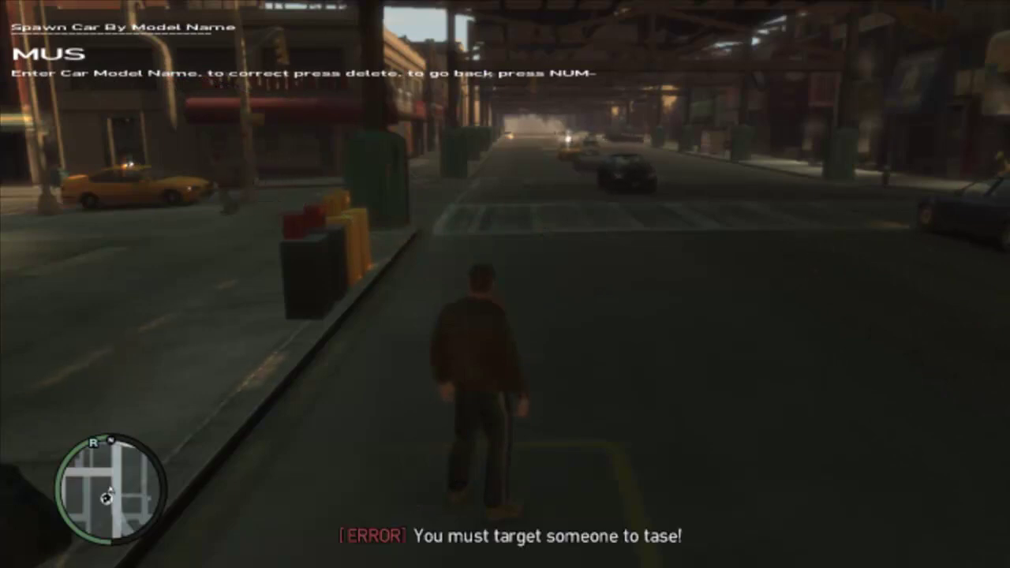
text(TA)
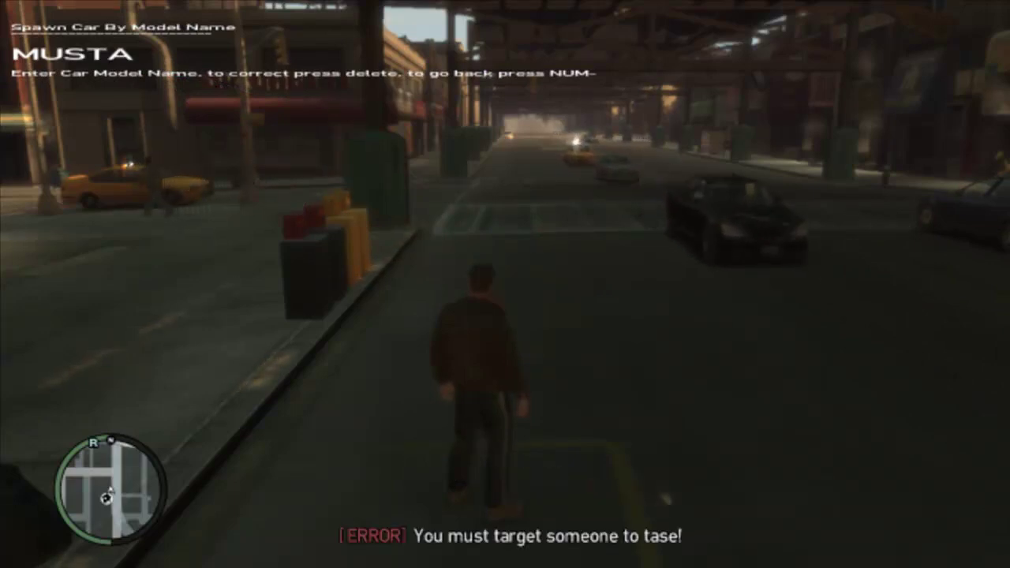
text(NG)
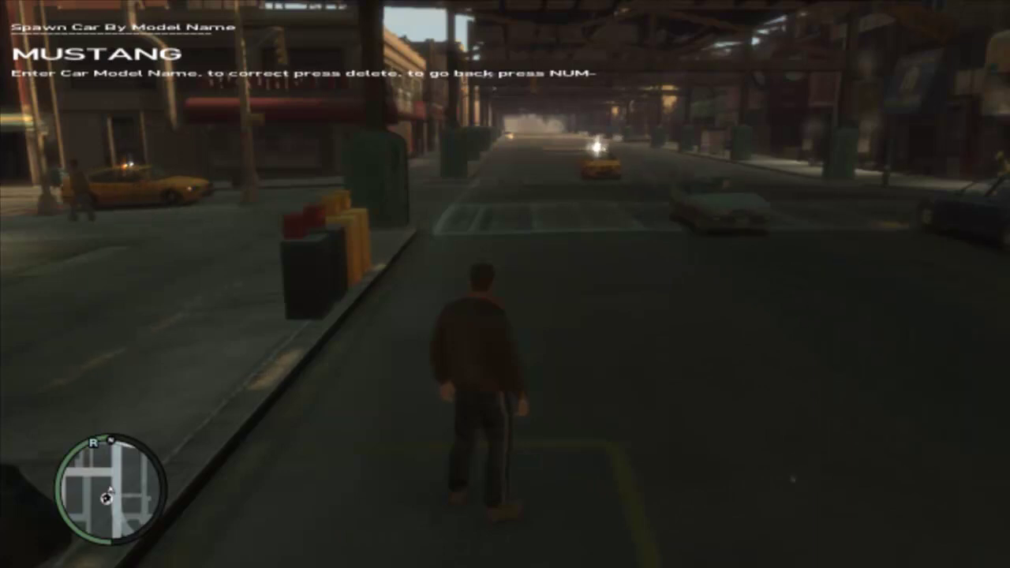
text(GT)
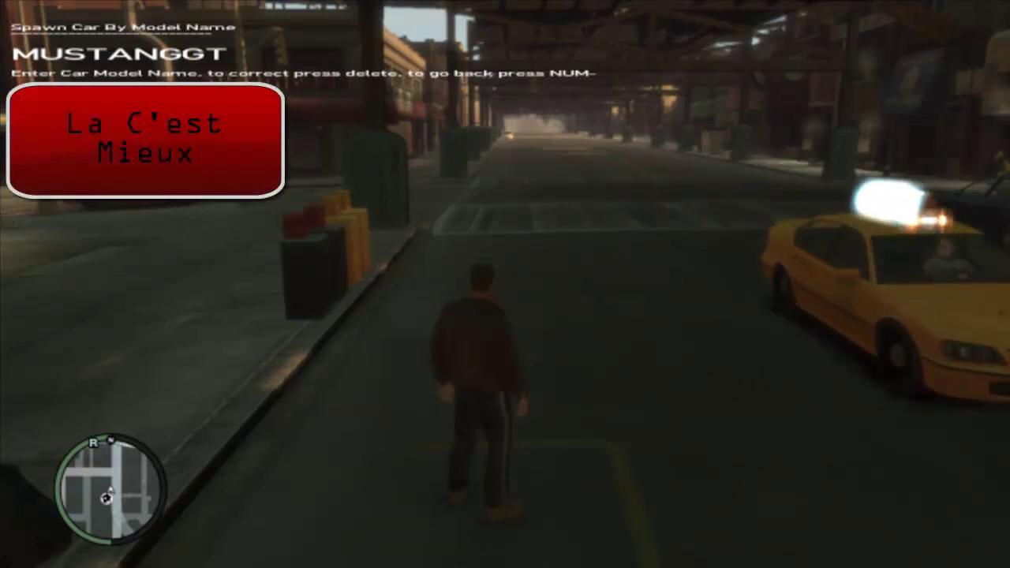
key(Return)
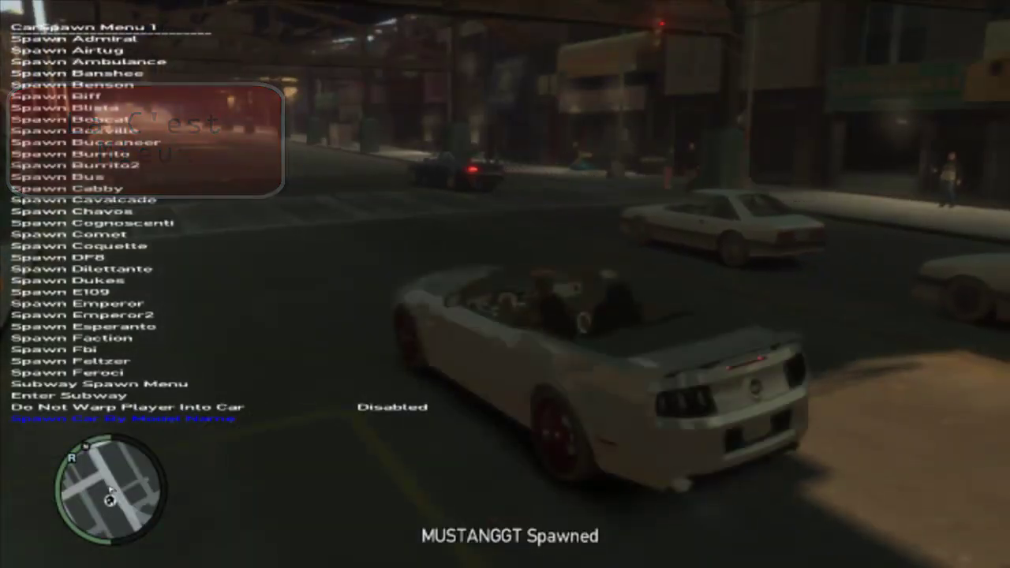
key(F3)
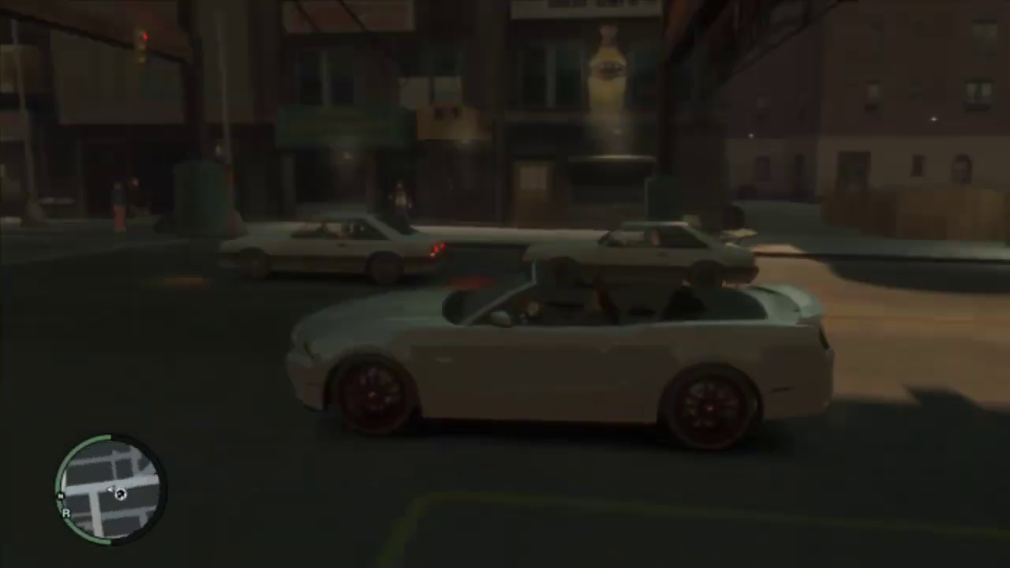
Step: Test-drive the spawned Mustang along the street beneath the elevated railway, steering through several intersections
key(w)
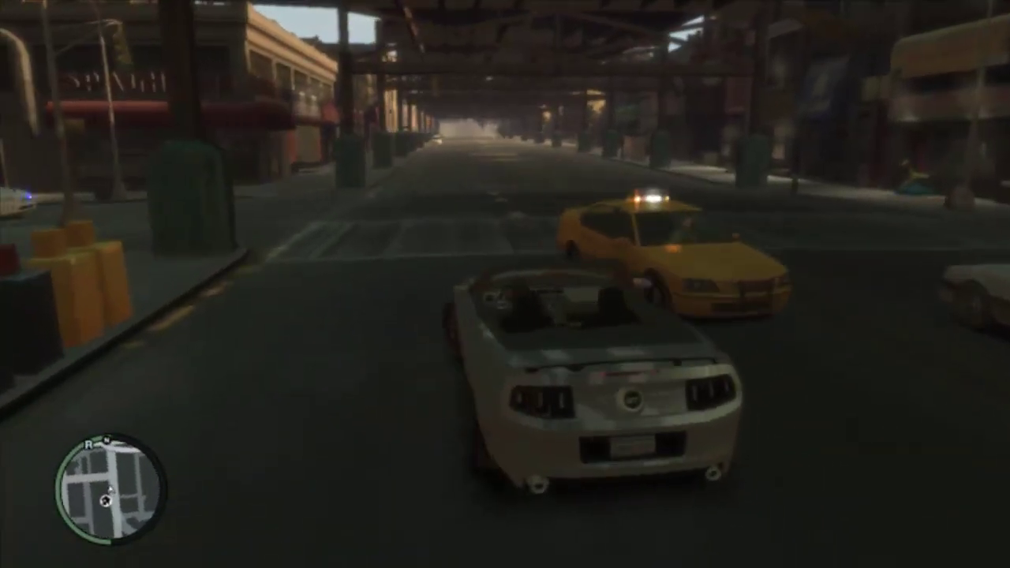
key(a)
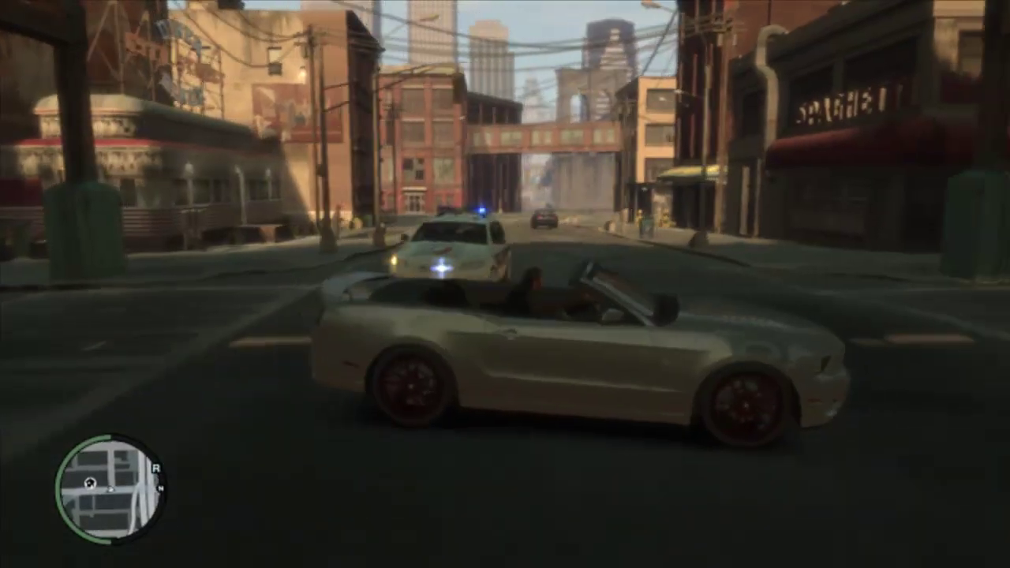
key(w)
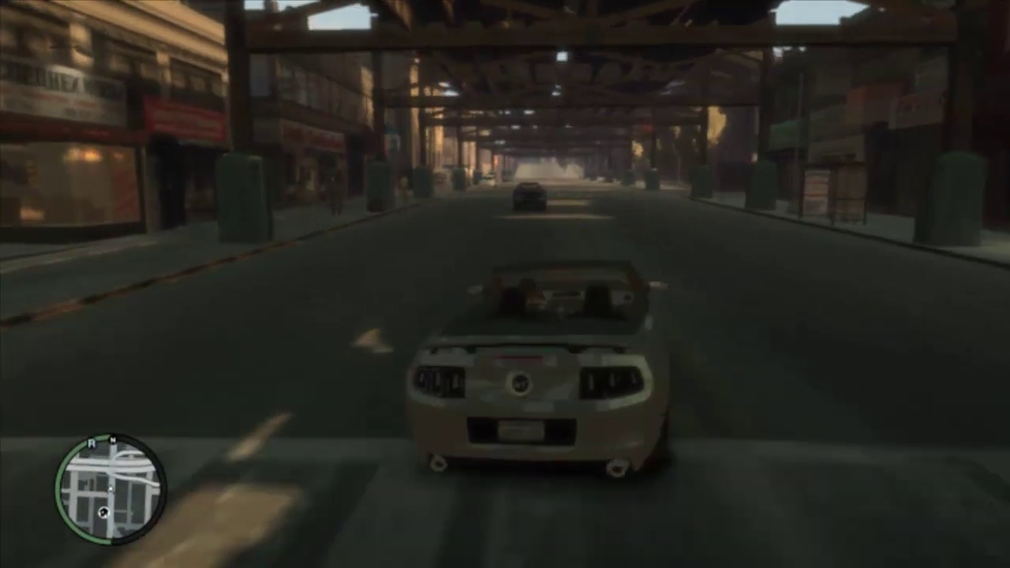
key(d)
key(a)
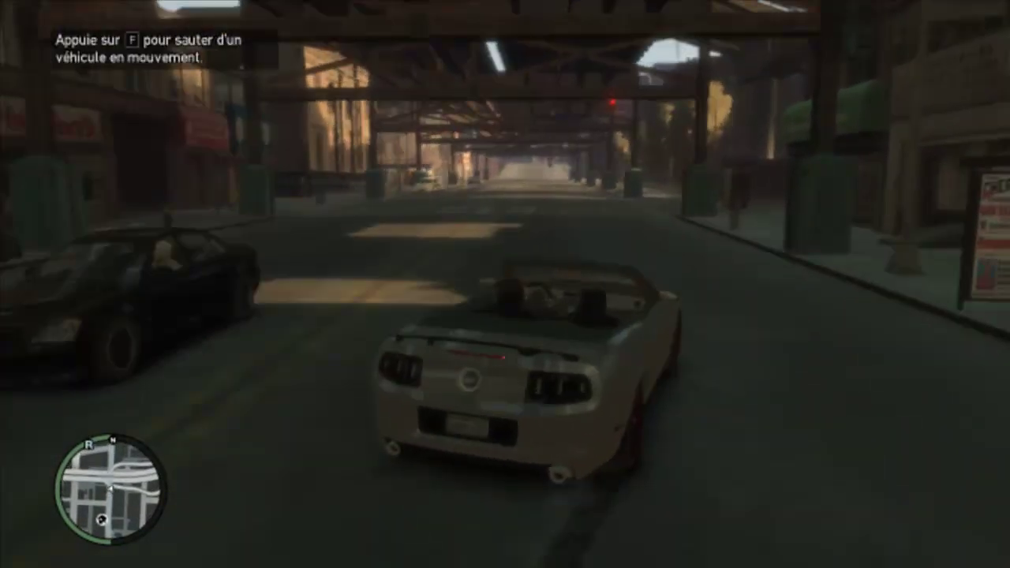
key(d)
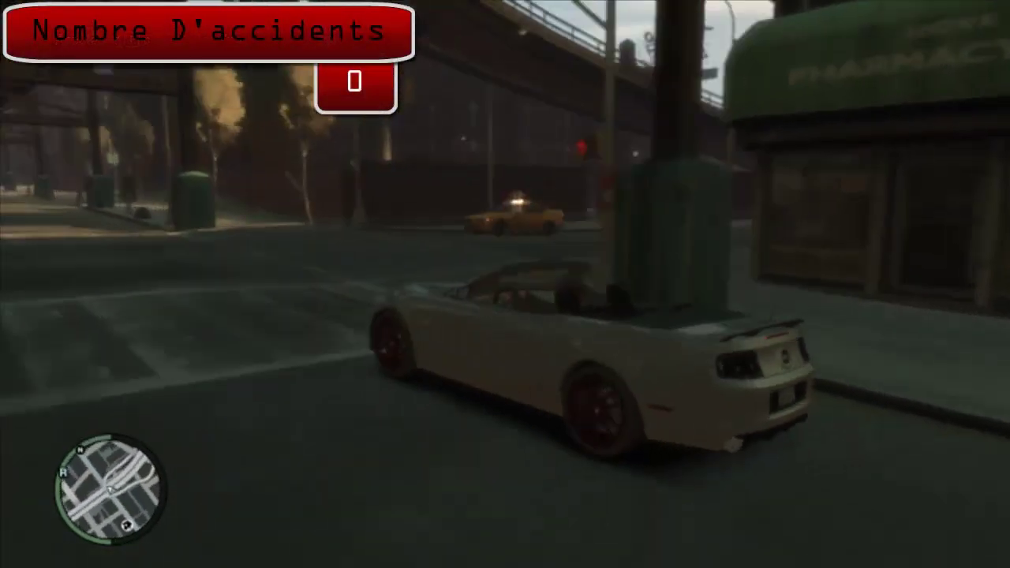
key(a)
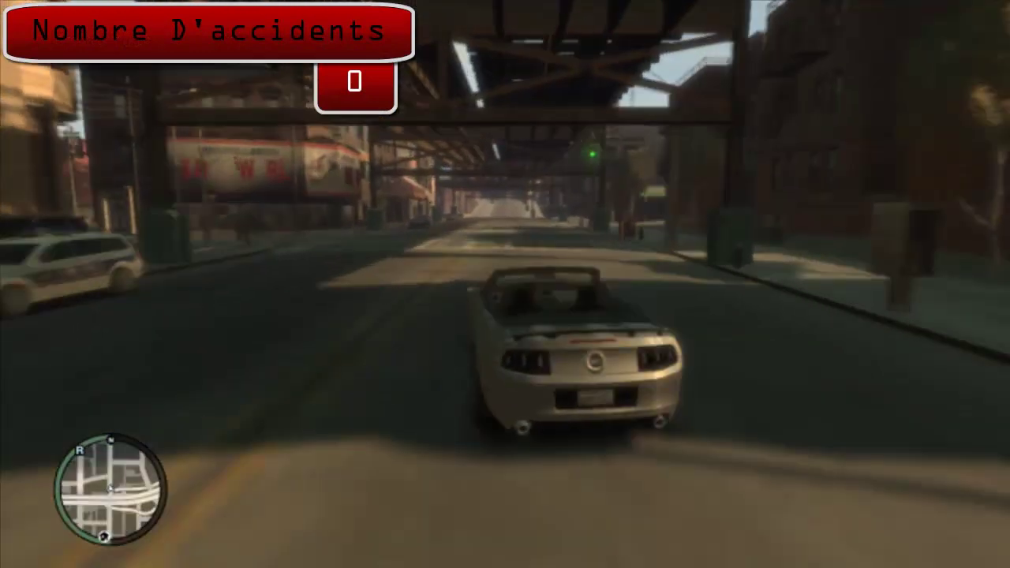
key(s)
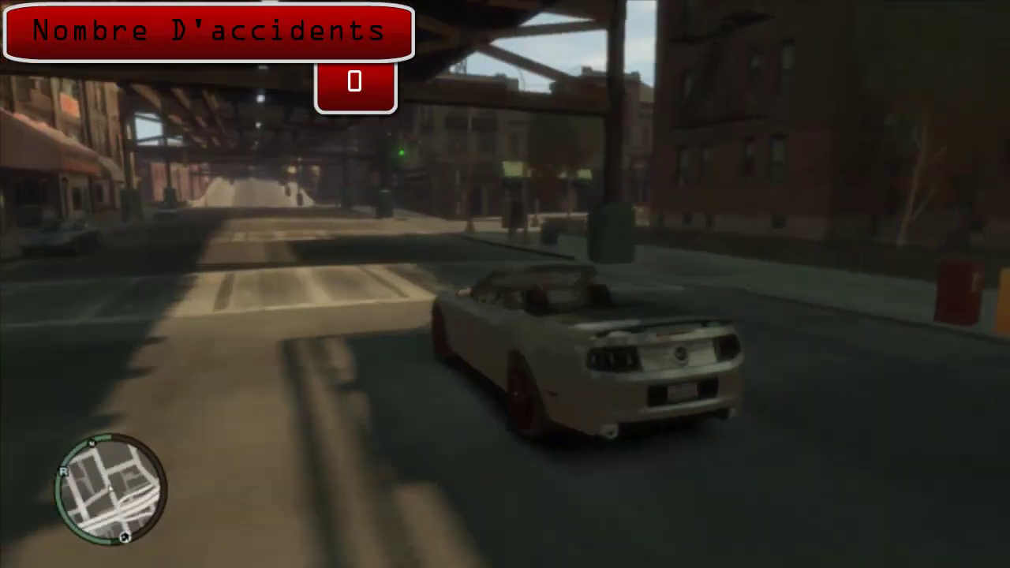
key(w)
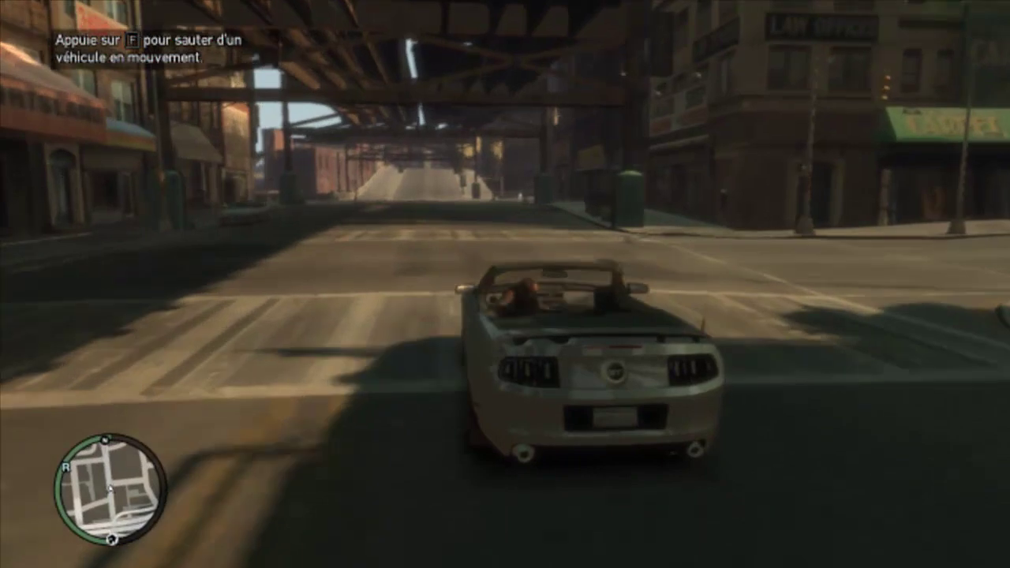
key(d)
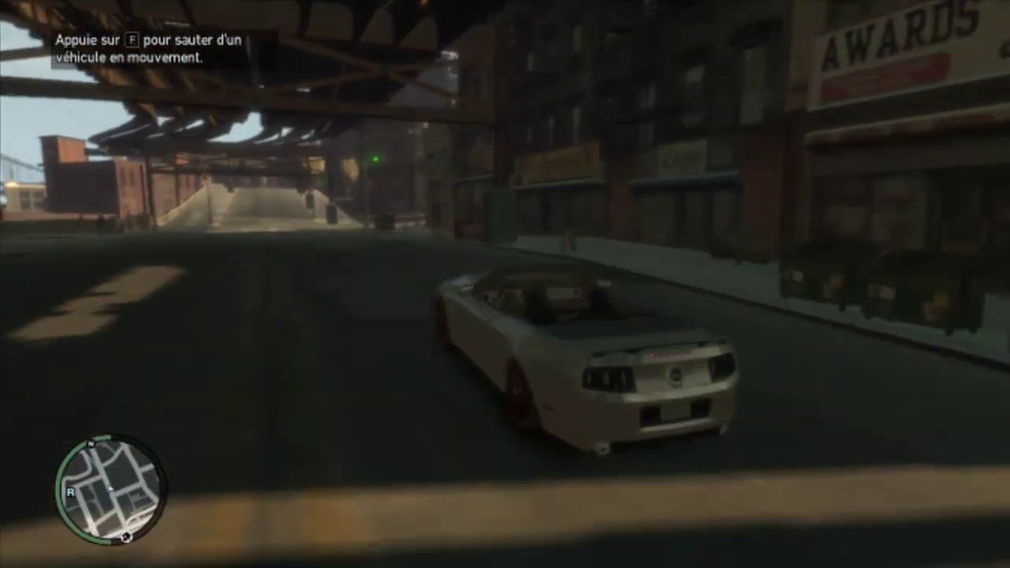
Step: Brake and turn right at the intersection by the brownstone houses, manoeuvring the Mustang off the curb and back toward the side street
key(s)
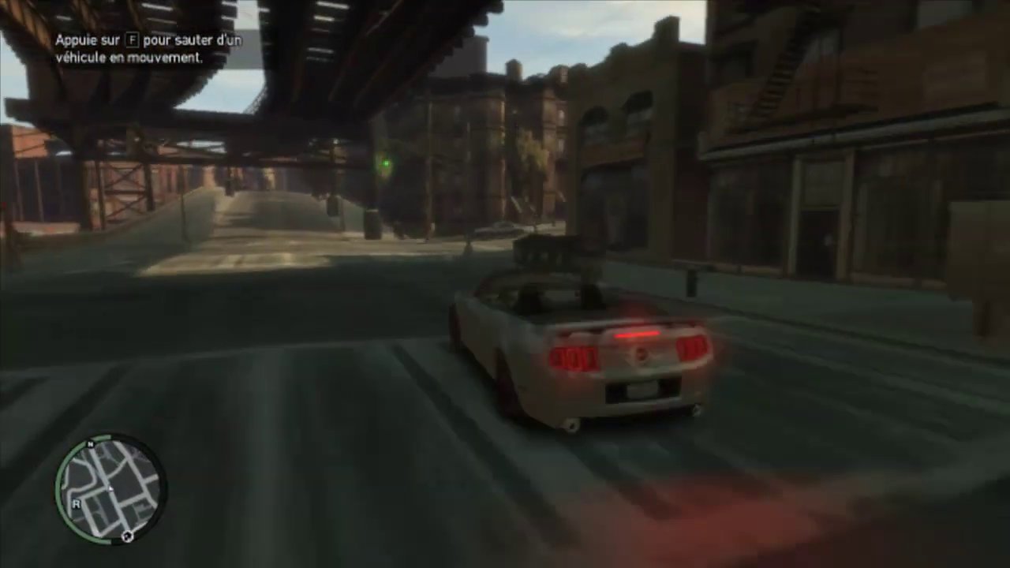
key(d)
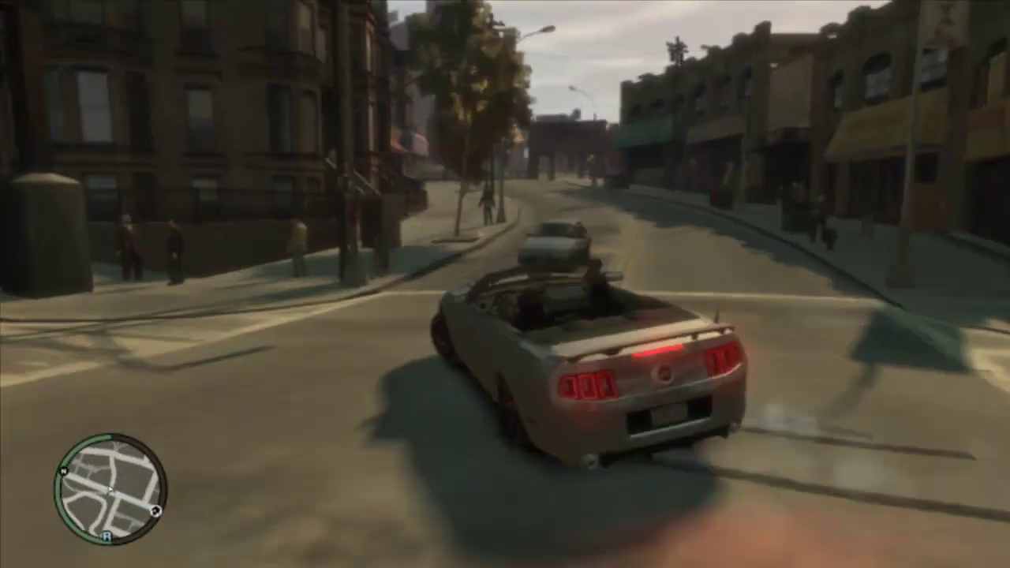
key(w)
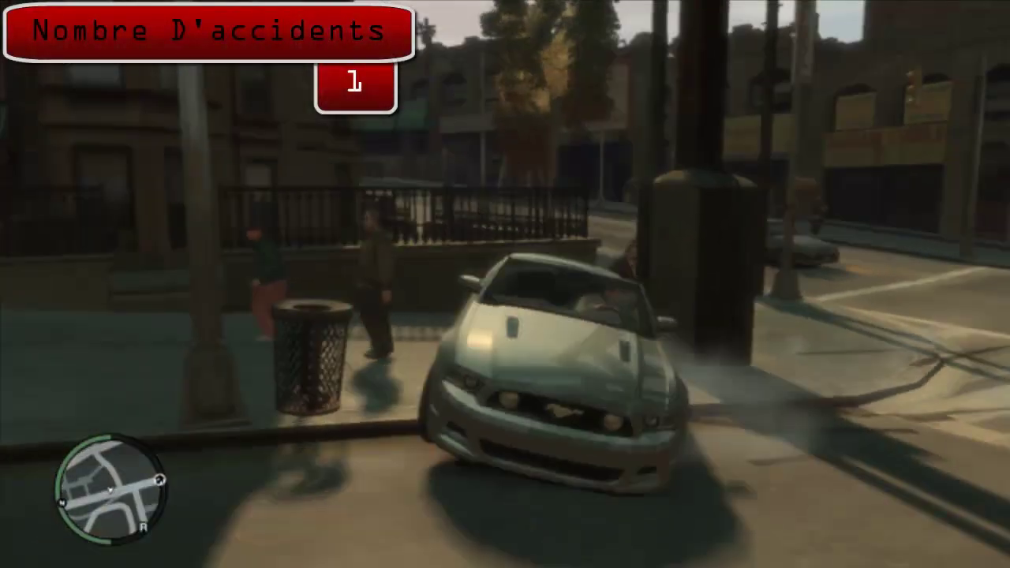
key(a)
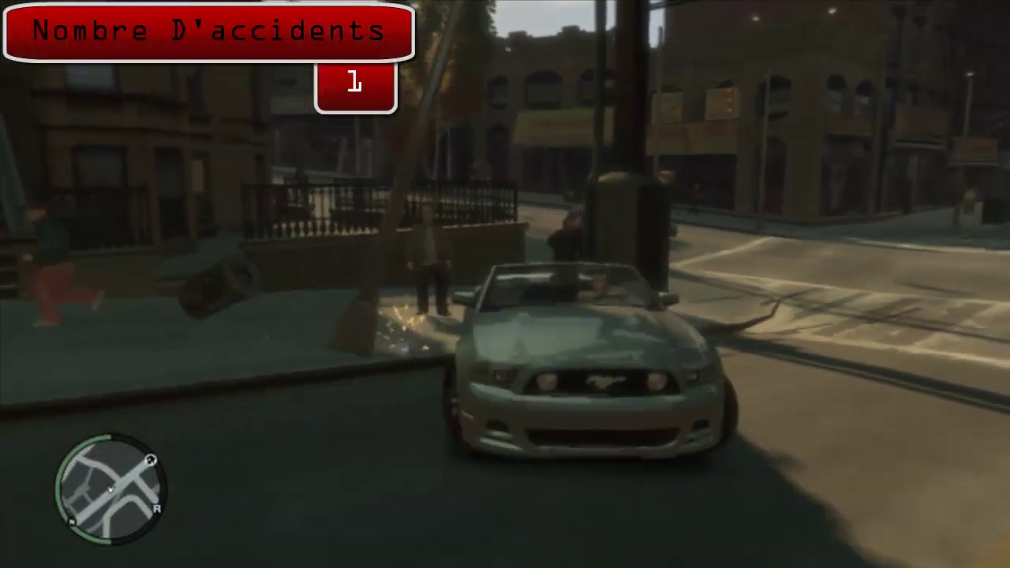
key(a)
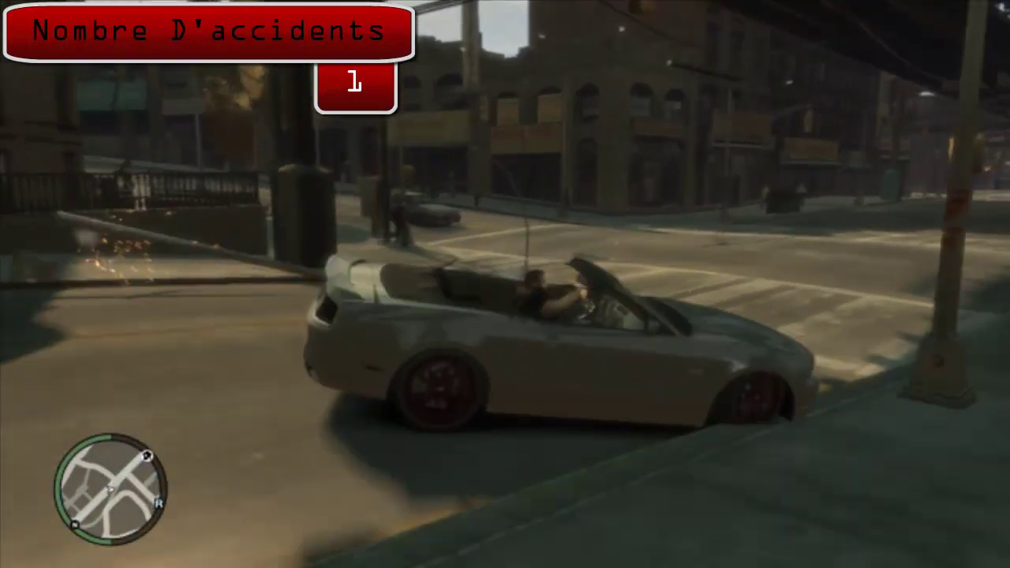
key(w)
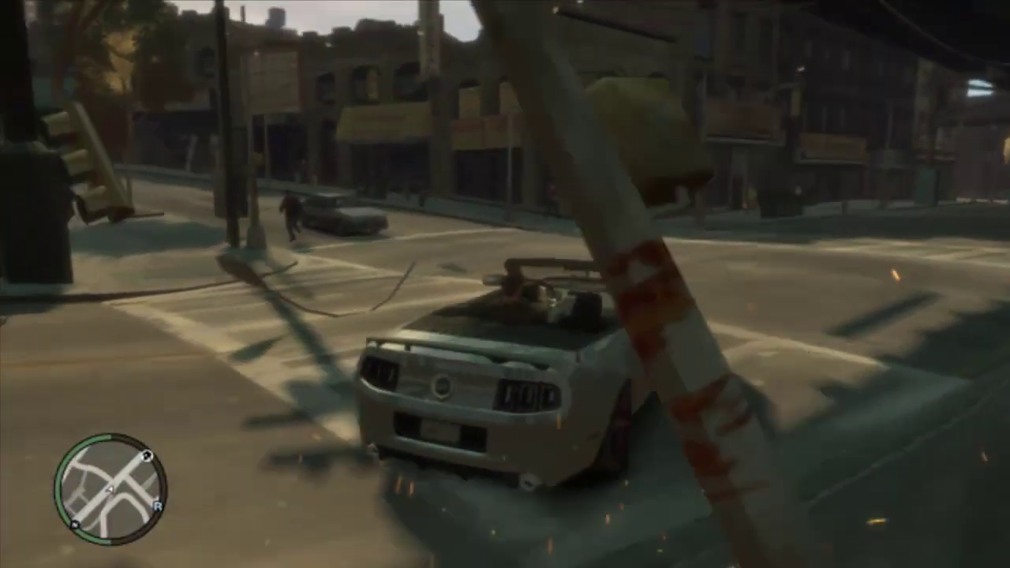
Step: Drive the Mustang up the shop-lined side street to the park's arched gate and turn left there
key(a)
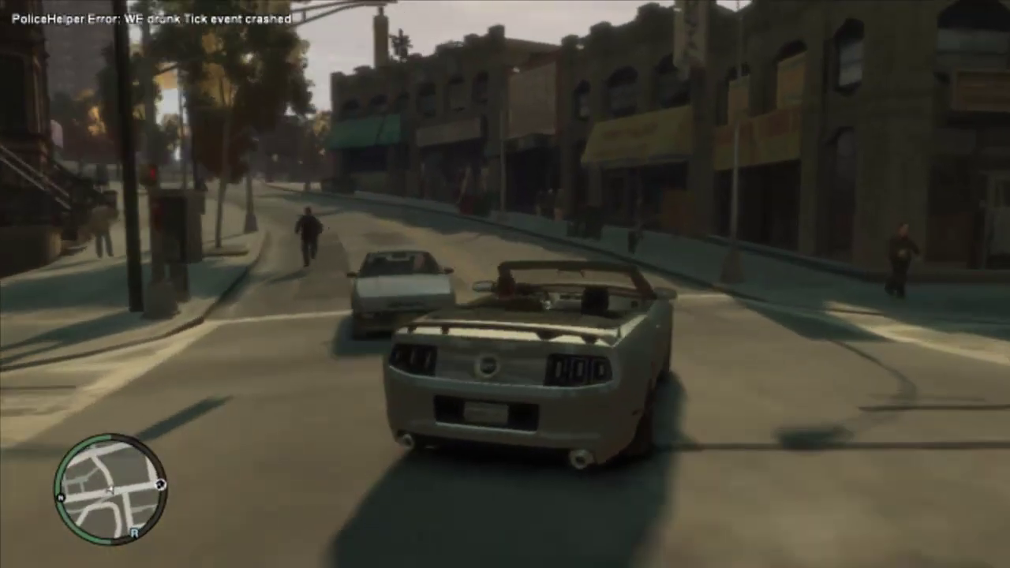
key(a)
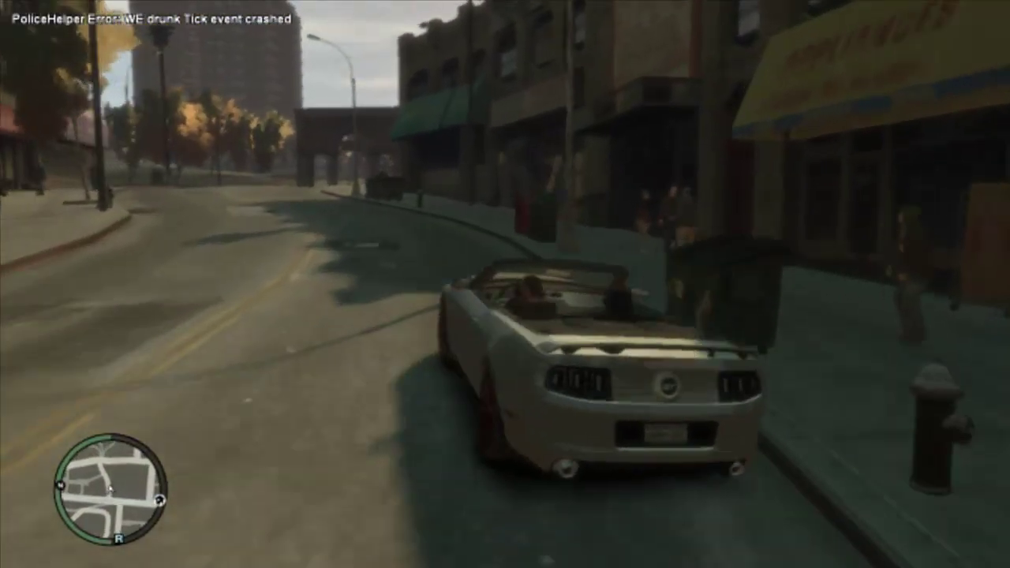
key(w)
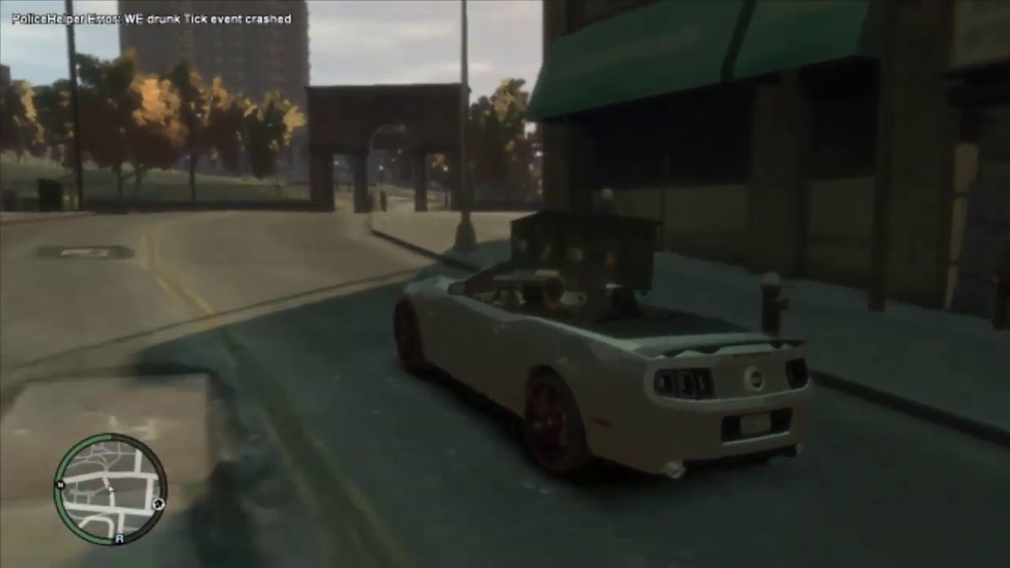
key(s)
key(a)
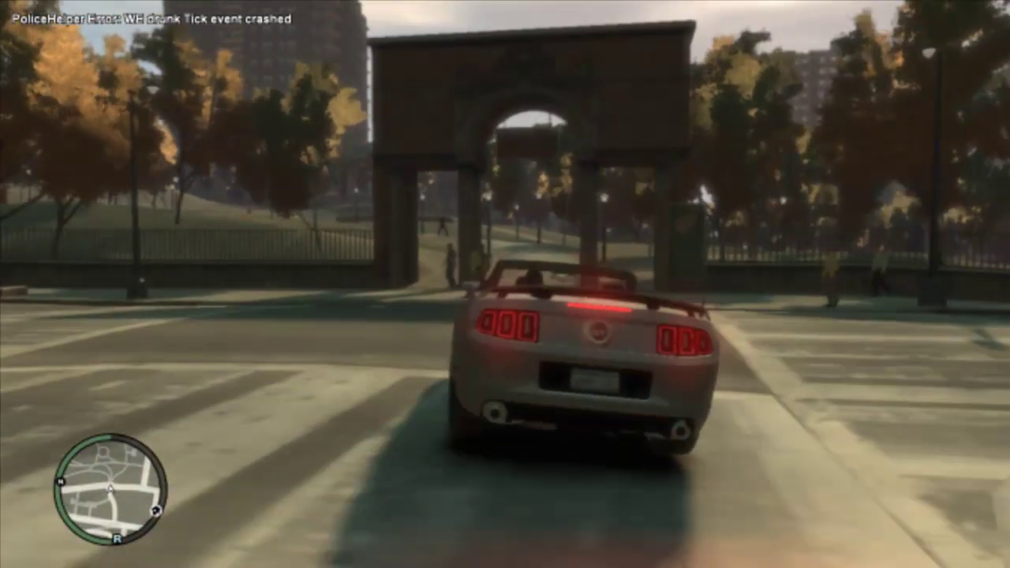
Step: Drive the Mustang along the fenced park road toward the elevated railway bridge
key(w)
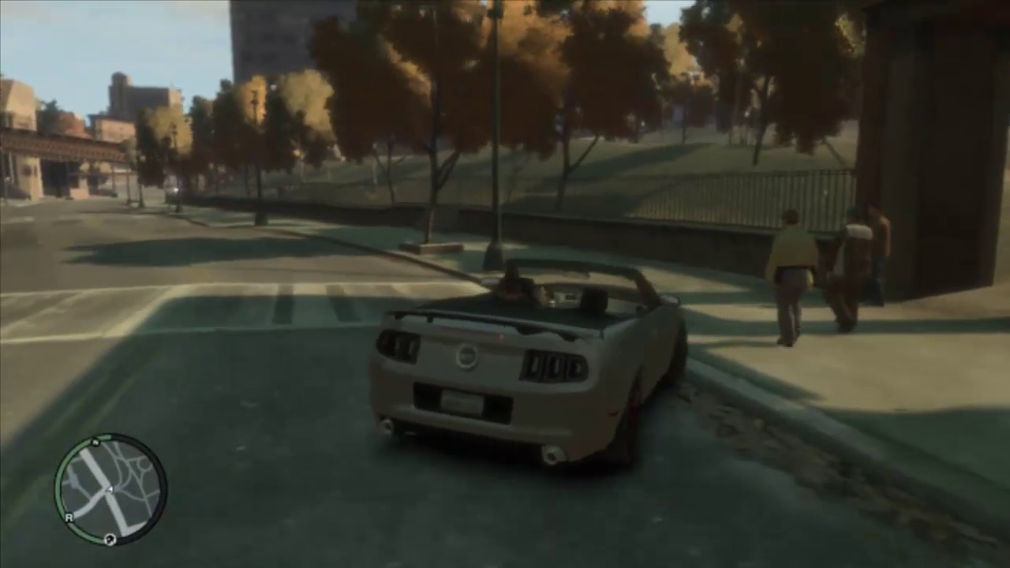
key(w)
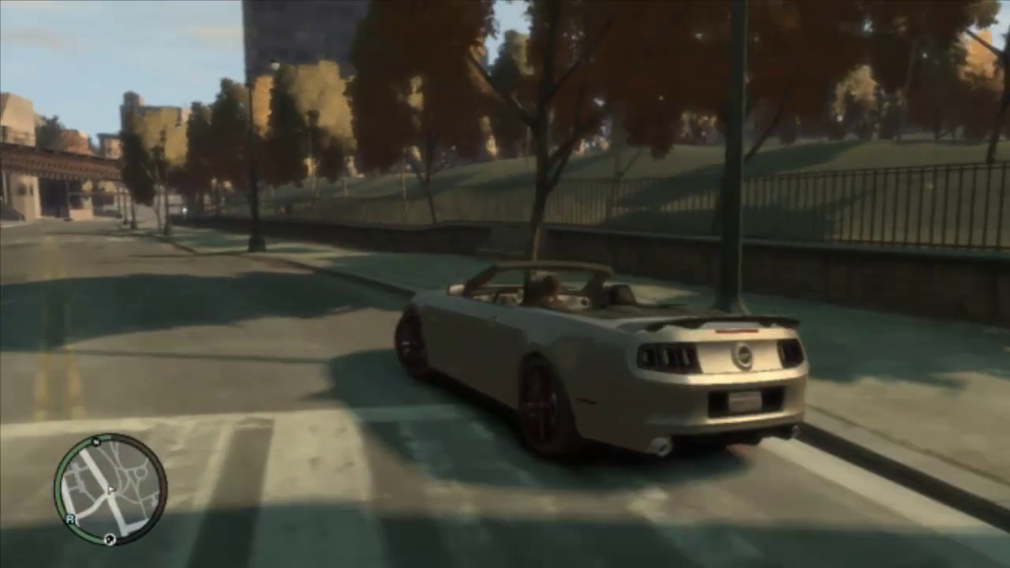
key(a)
key(w)
key(d)
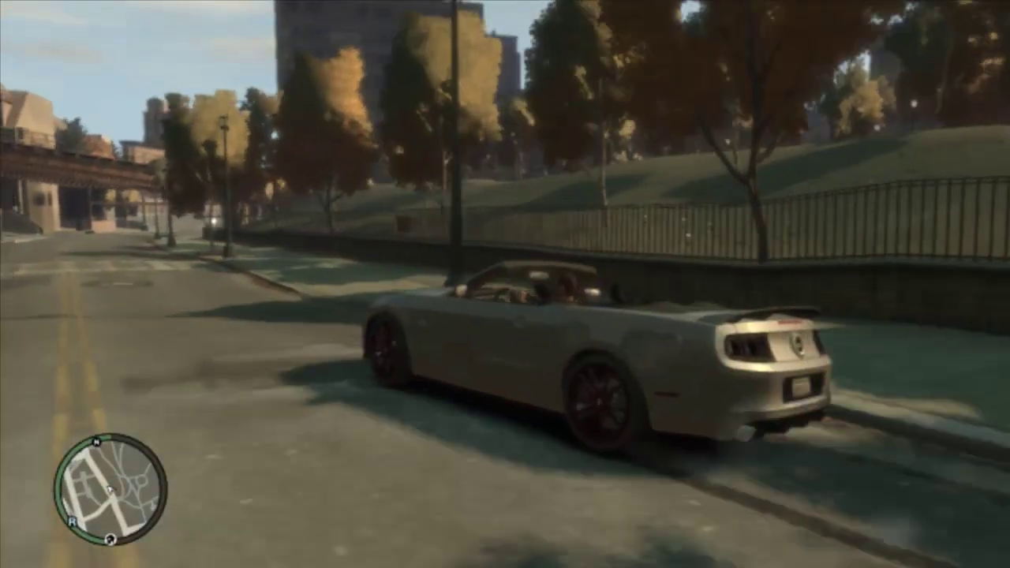
key(w)
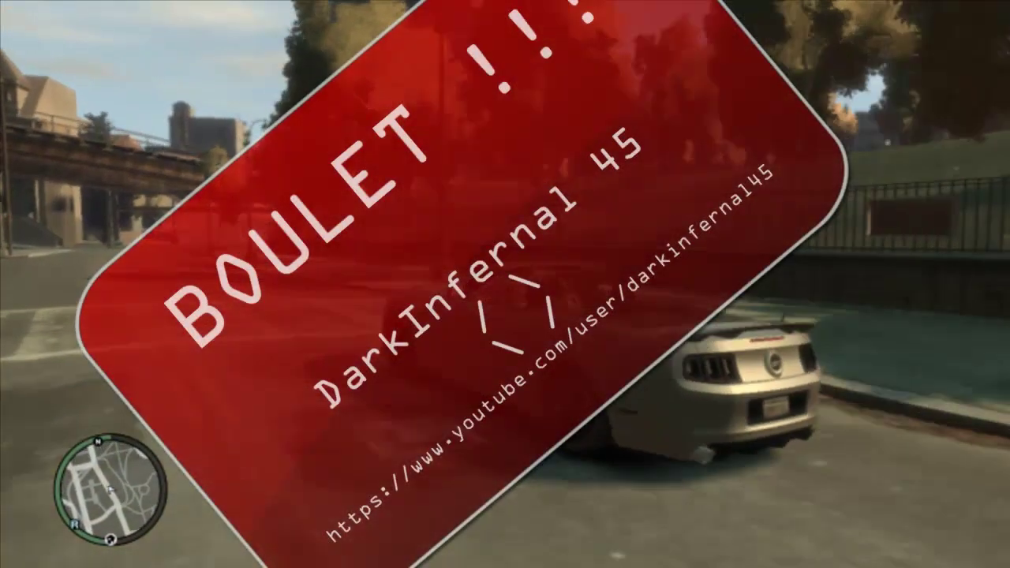
key(w)
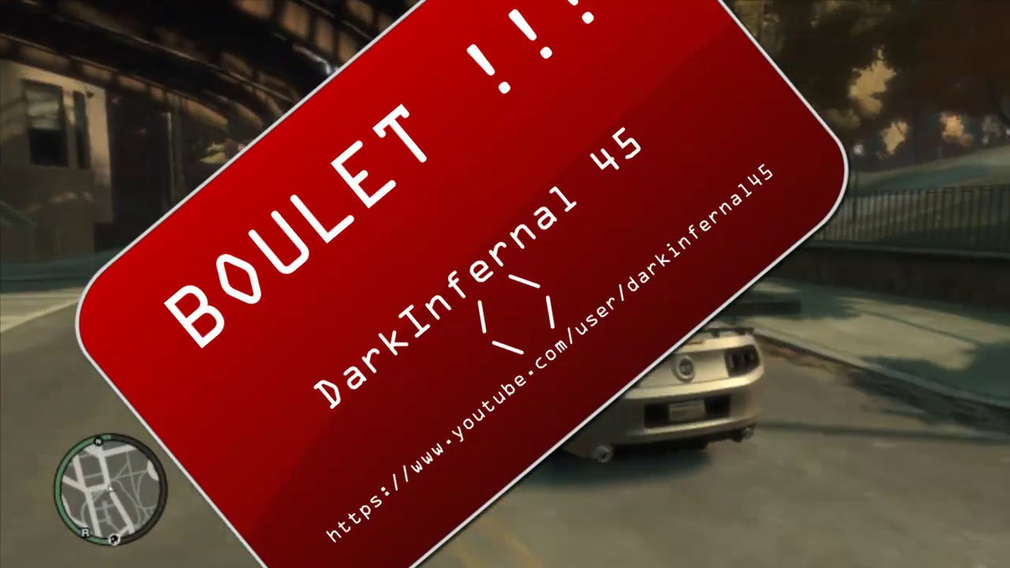
Step: Drive the Mustang beneath the elevated railway and turn right at the intersection onto the uphill street past the stone building
key(w)
key(s)
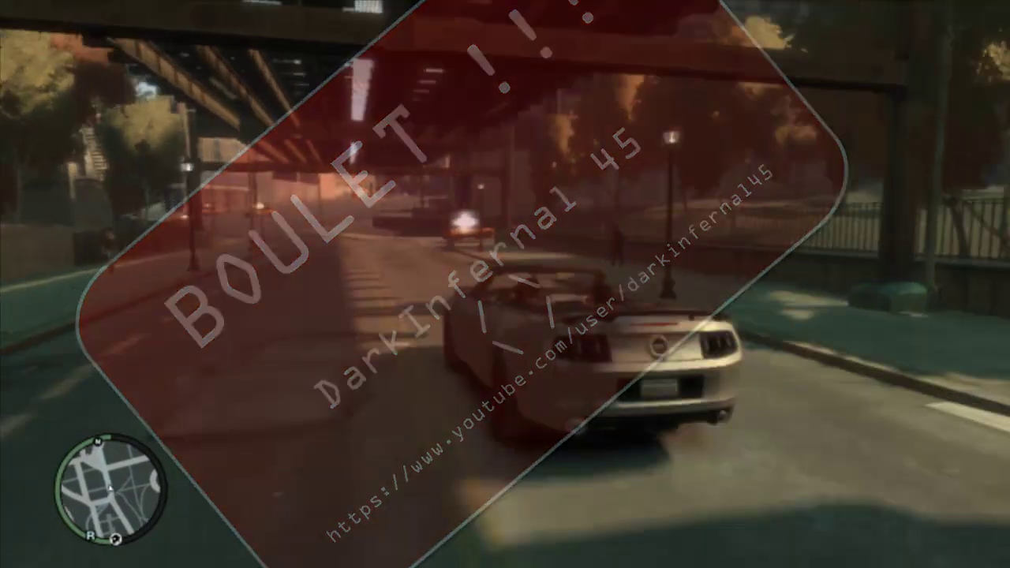
key(w)
key(d)
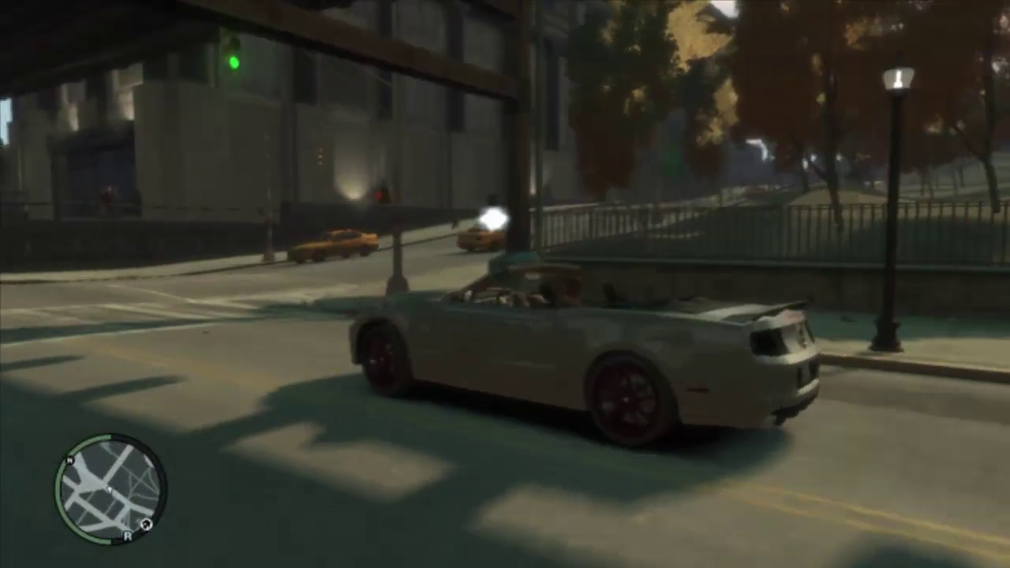
key(s)
key(w)
key(a)
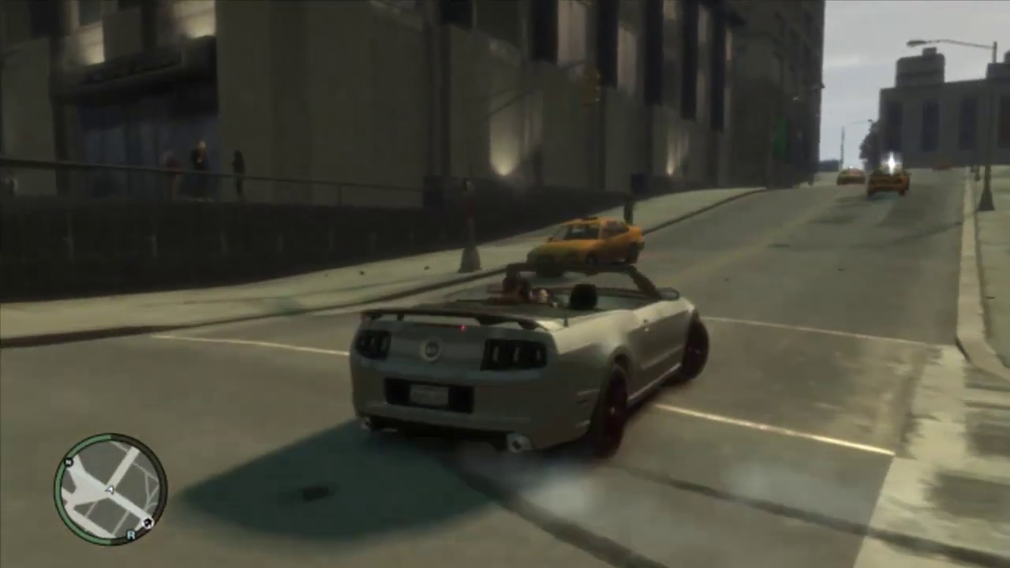
Step: Drive up the hill past the taxis and through the intersection, cutting over the corner sidewalk opposite the dental shop
key(w)
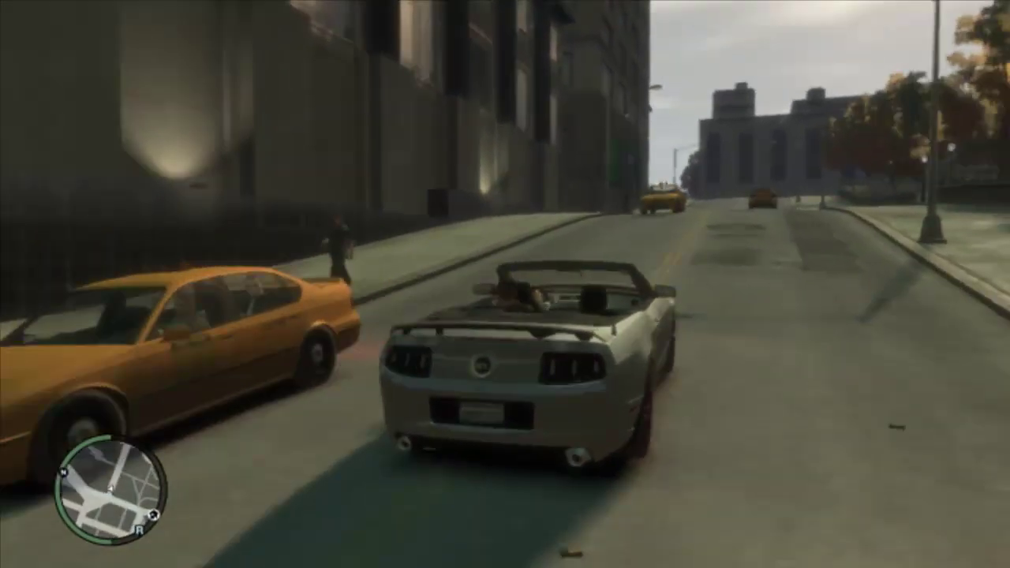
key(w)
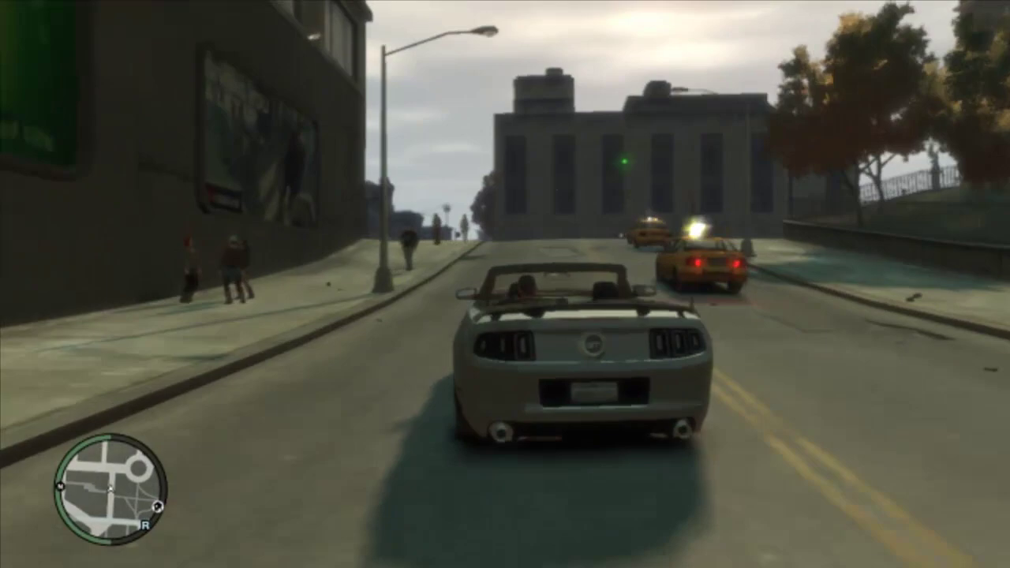
key(w)
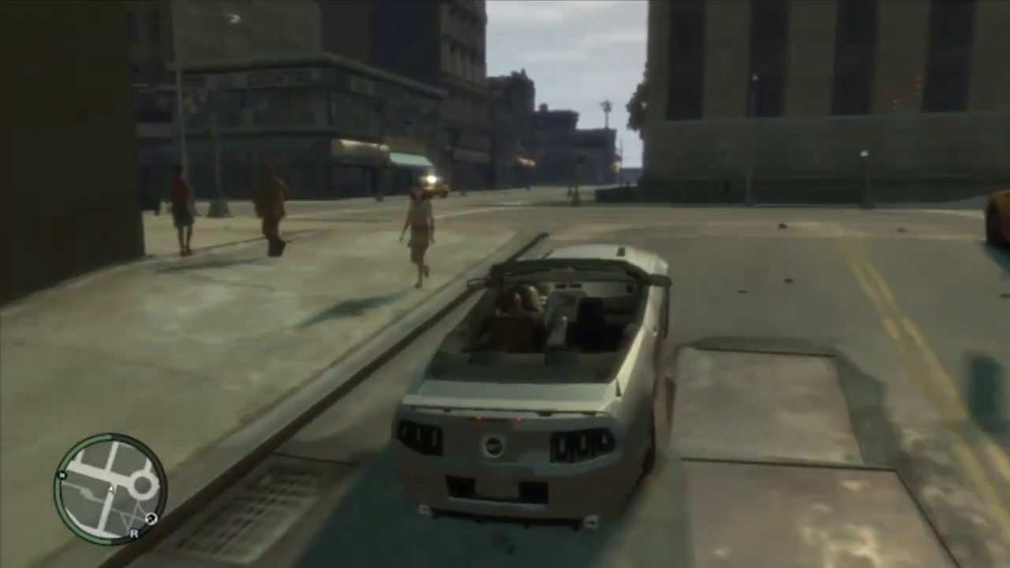
key(w)
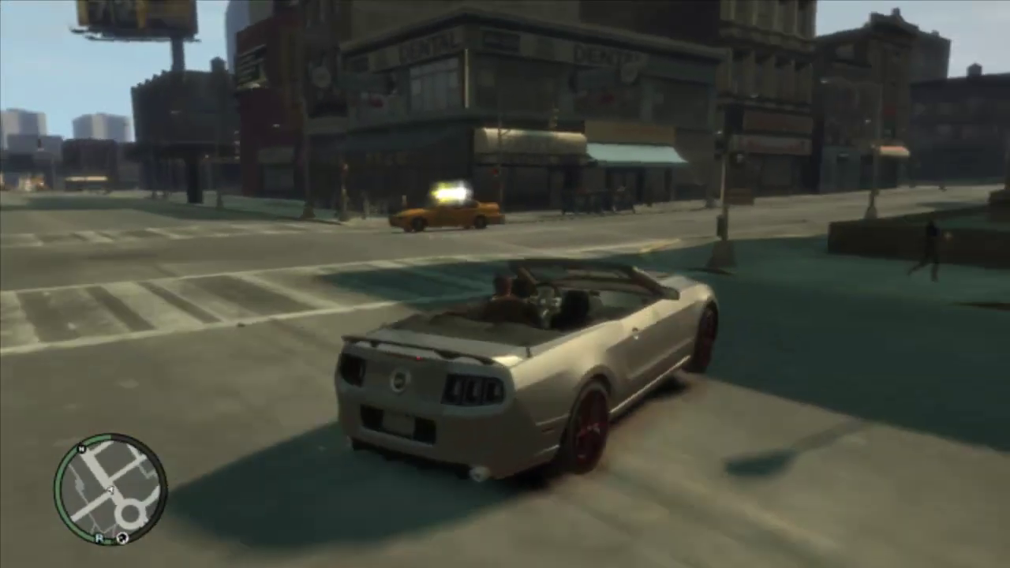
key(w)
key(d)
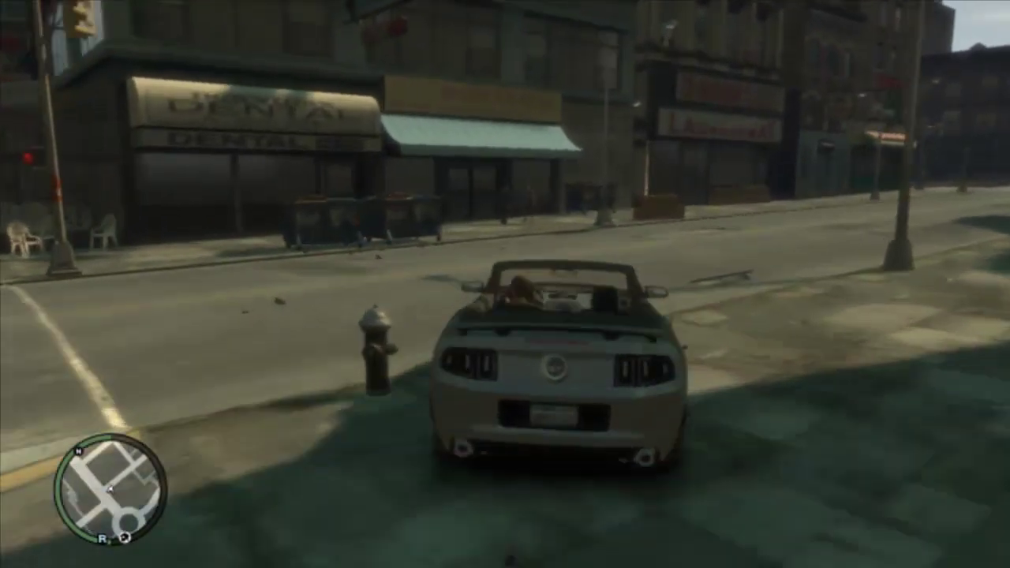
Step: Spin the Mustang around with a handbrake turn on the shop-lined street and straighten it toward the next intersection
key(d)
key(space)
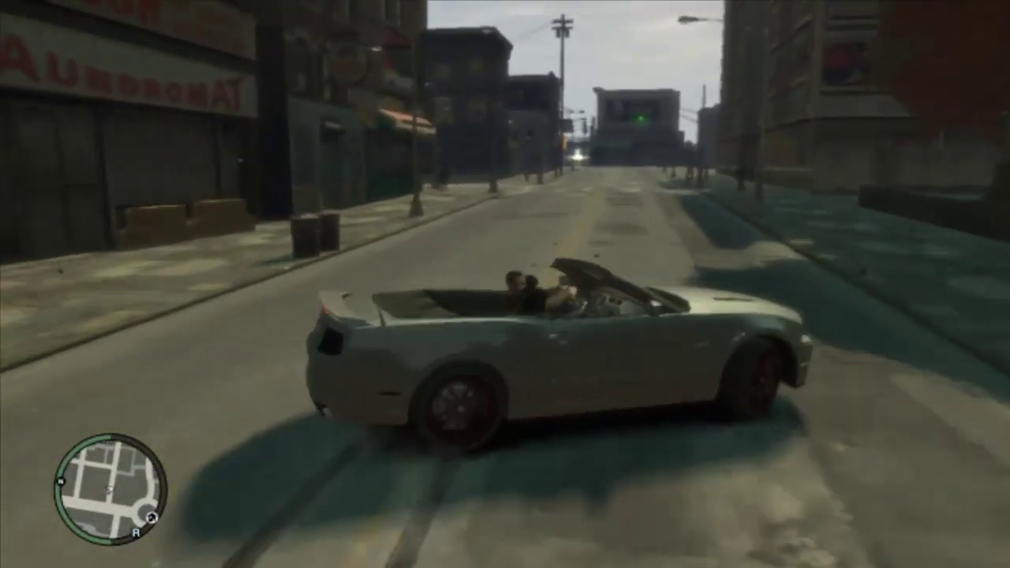
key(s)
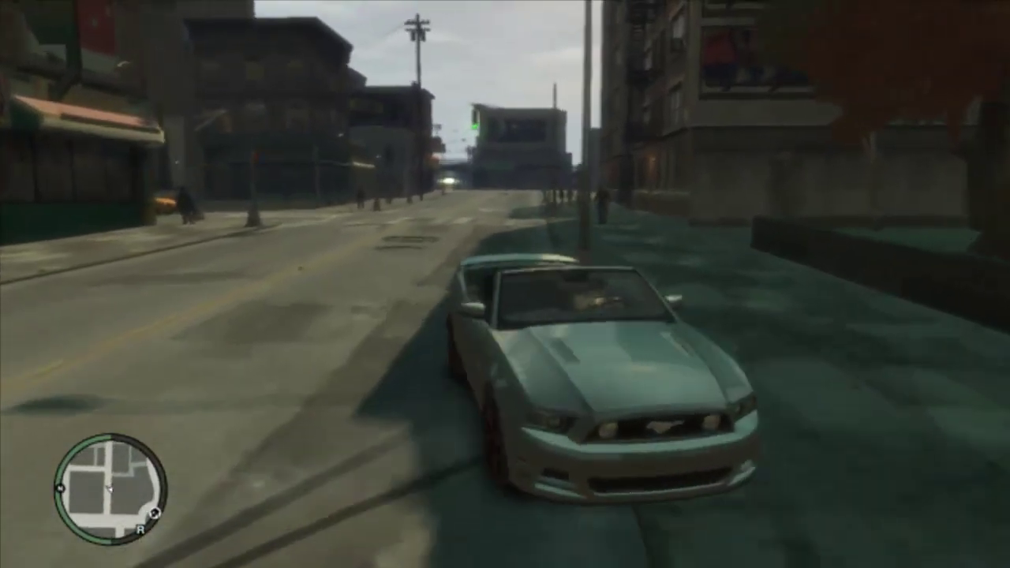
key(a)
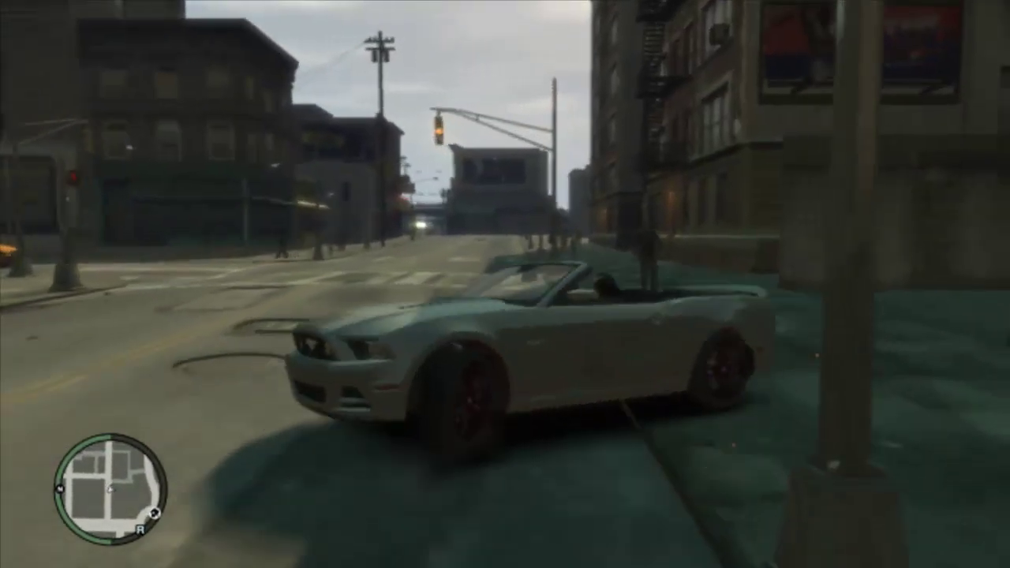
key(w)
key(a)
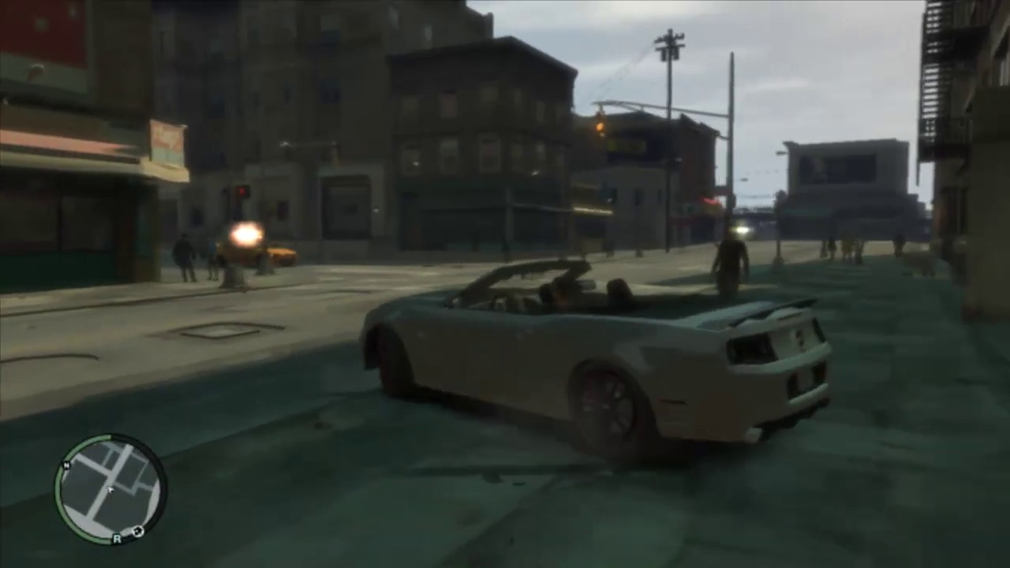
Step: Drive the Mustang through the traffic-light intersection and along the shops to the corner store with the red and yellow awning
key(w)
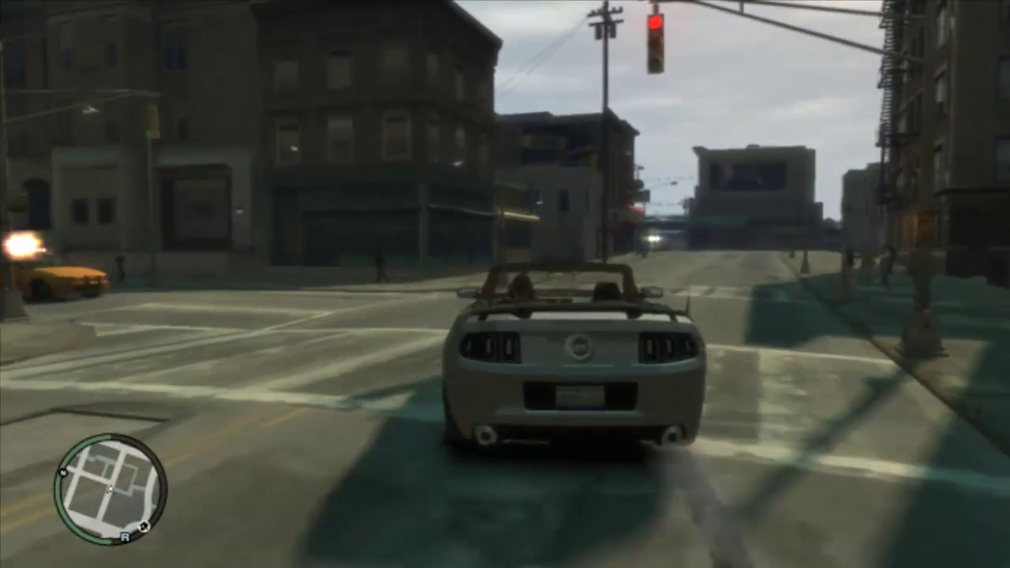
key(d)
key(w)
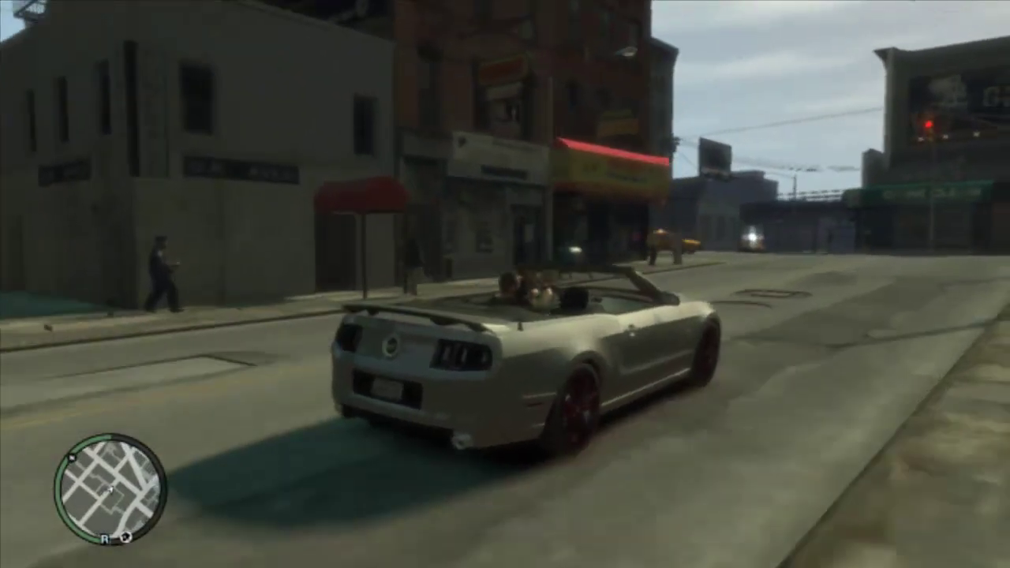
key(s)
key(w)
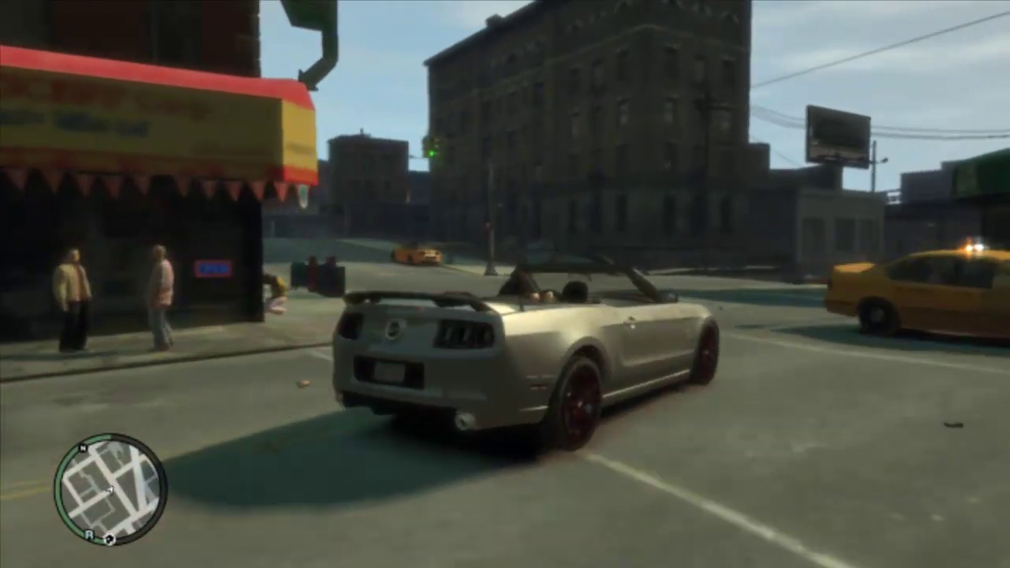
Step: Turn the Mustang left at the awning corner and bring it alongside the orange Mustang convertible
key(a)
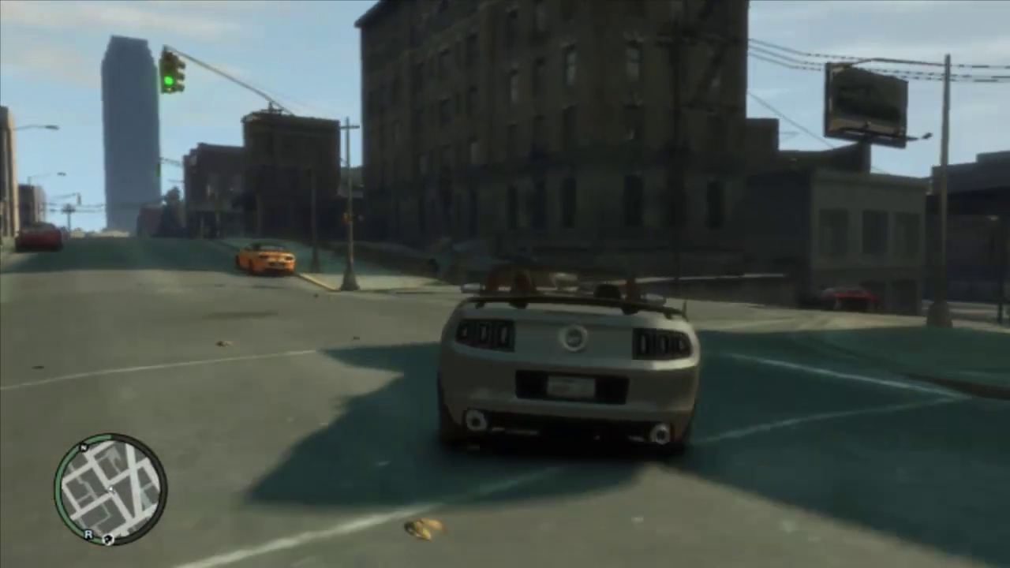
key(a)
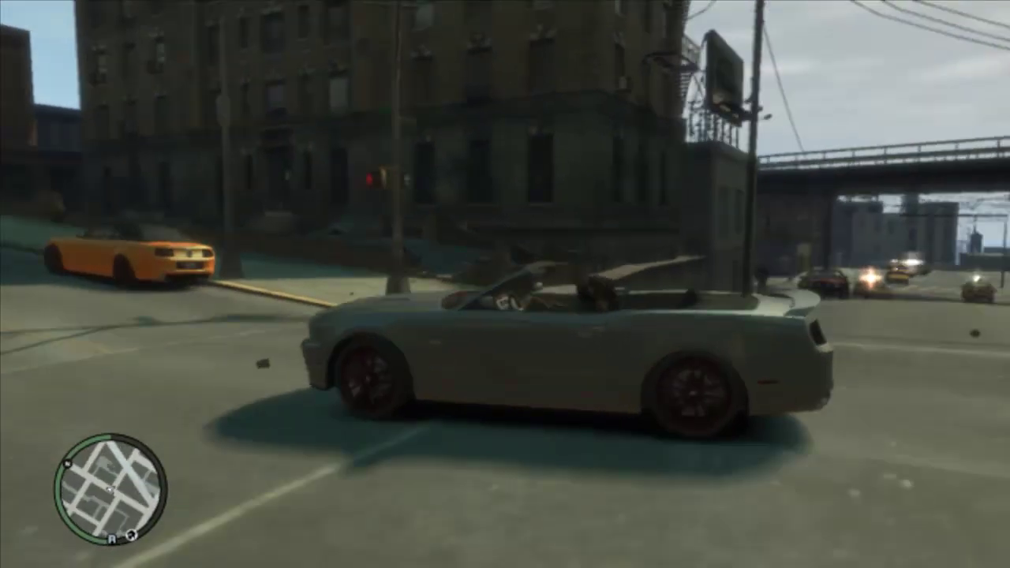
key(a)
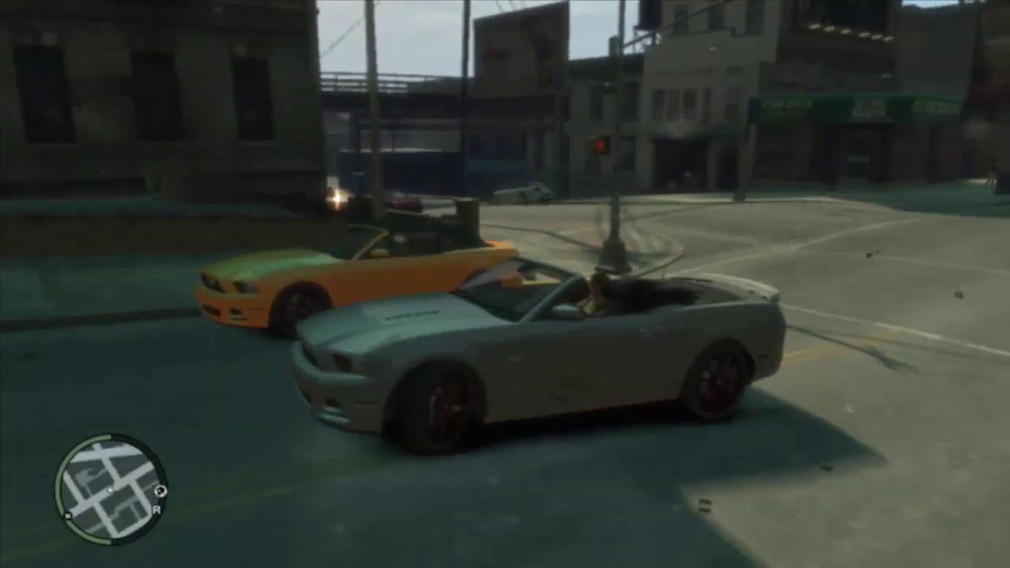